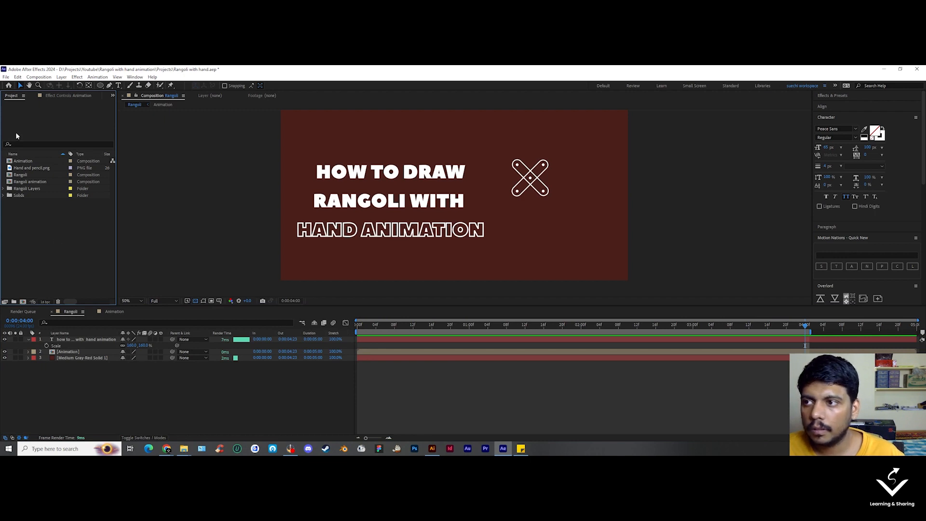
Step: Close the current project without saving its changes
{"action": "left_click", "coordinate": [6, 77]}
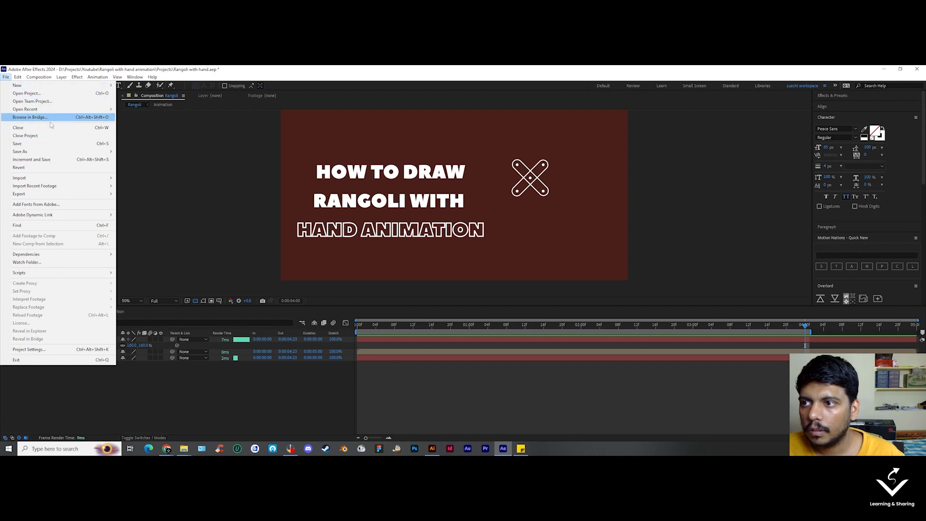
{"action": "left_click", "coordinate": [53, 138]}
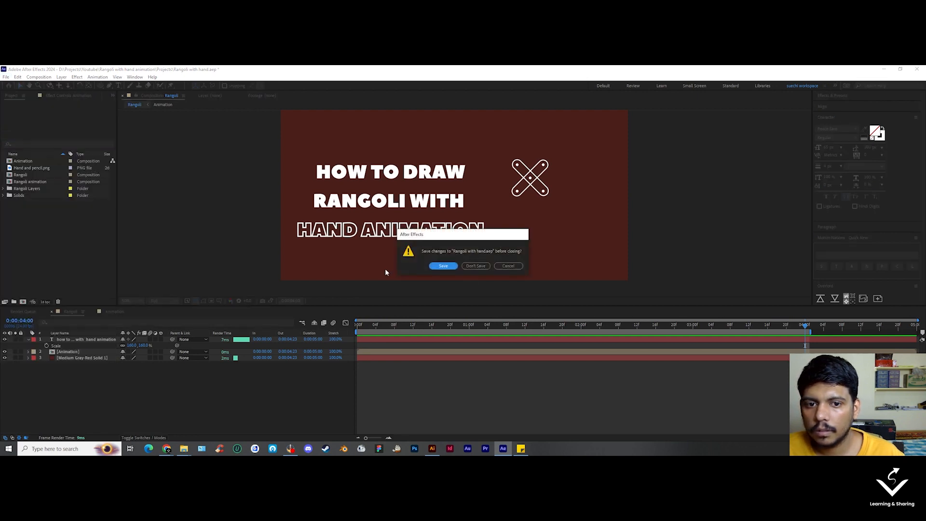
{"action": "left_click", "coordinate": [482, 267]}
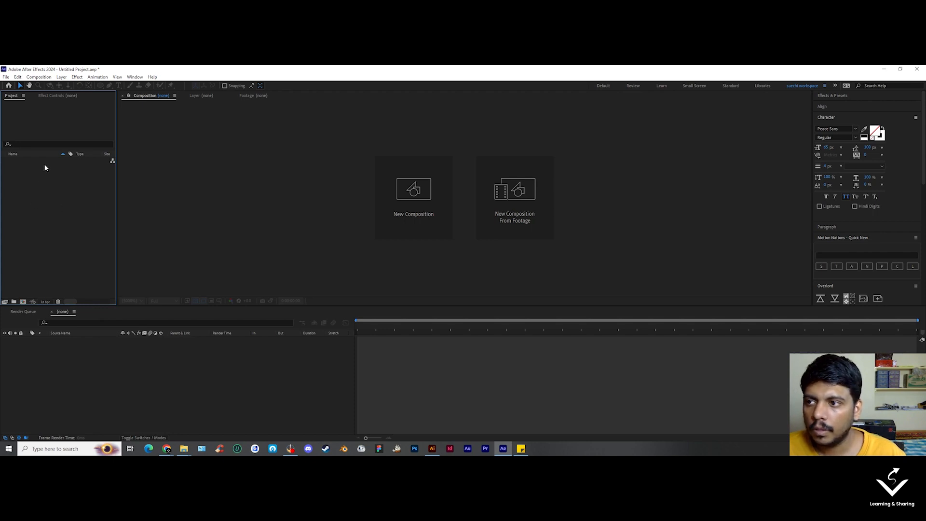
Step: Start a file import and choose Rangoli.ai from the AI folder
{"action": "double_click", "coordinate": [73, 245]}
{"action": "left_click", "coordinate": [230, 177]}
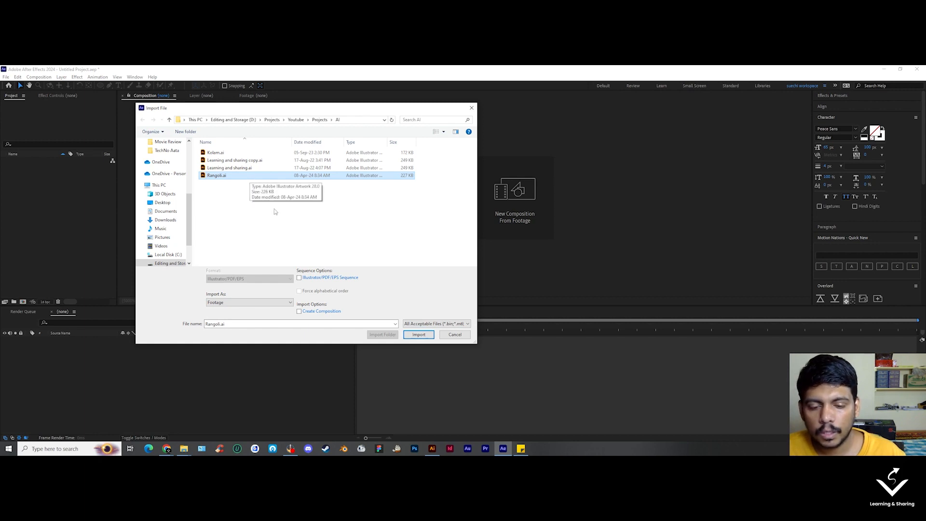
Step: Switch to Illustrator and examine how the Rangoli.ai artwork is split into the Dots and Lines layers
{"action": "left_click", "coordinate": [432, 448]}
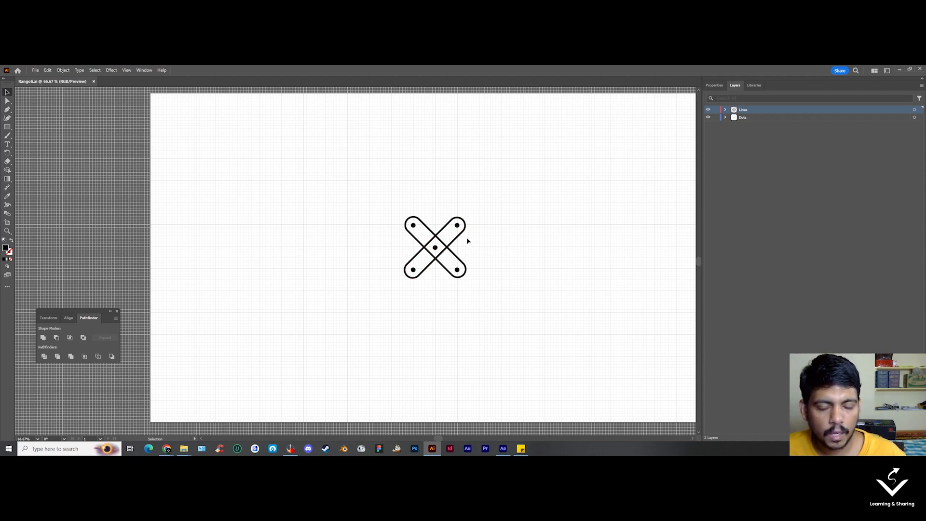
{"action": "left_click", "coordinate": [744, 116]}
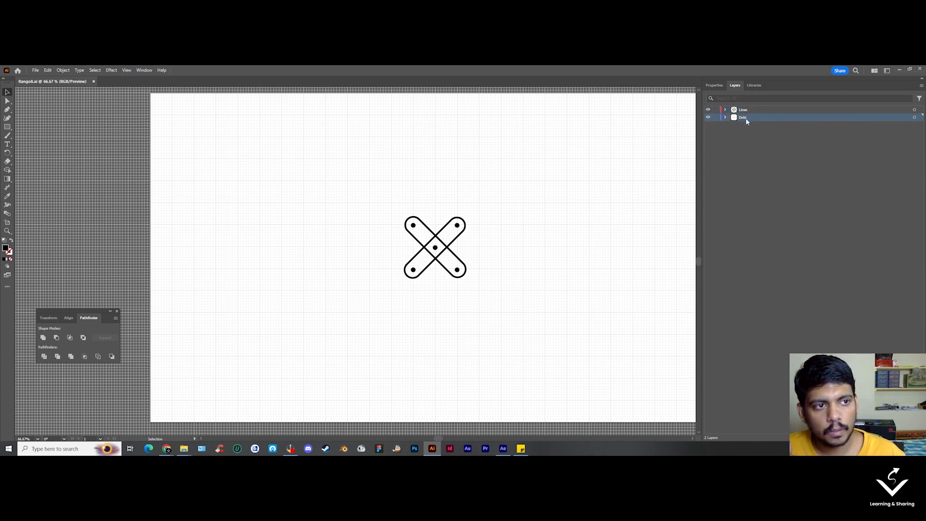
{"action": "left_click", "coordinate": [743, 112]}
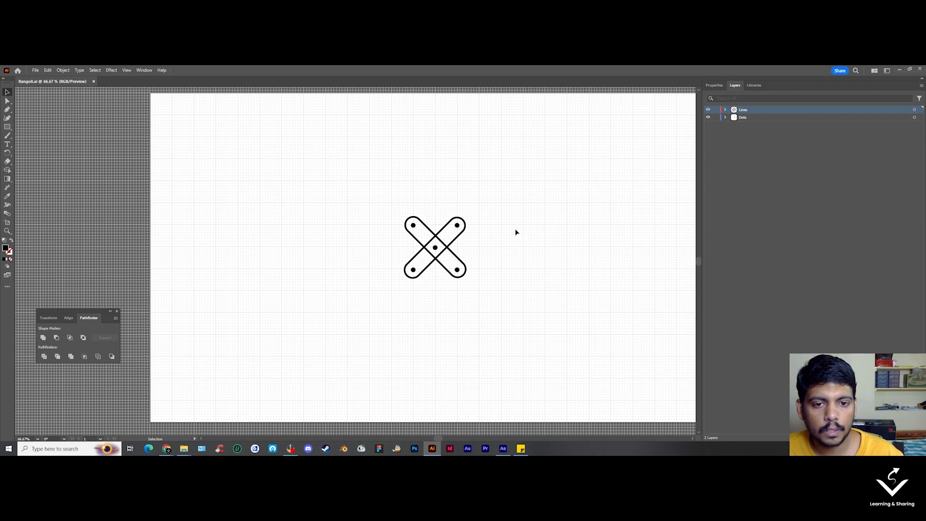
{"action": "left_click", "coordinate": [768, 170]}
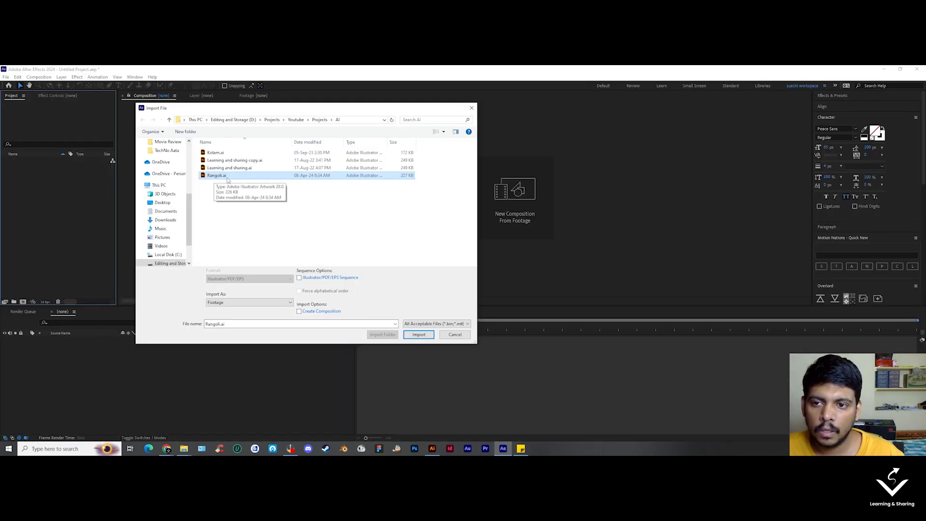
Step: Import Rangoli.ai in After Effects with the import kind Composition and footage dimensions set to Layer Size
{"action": "double_click", "coordinate": [231, 176]}
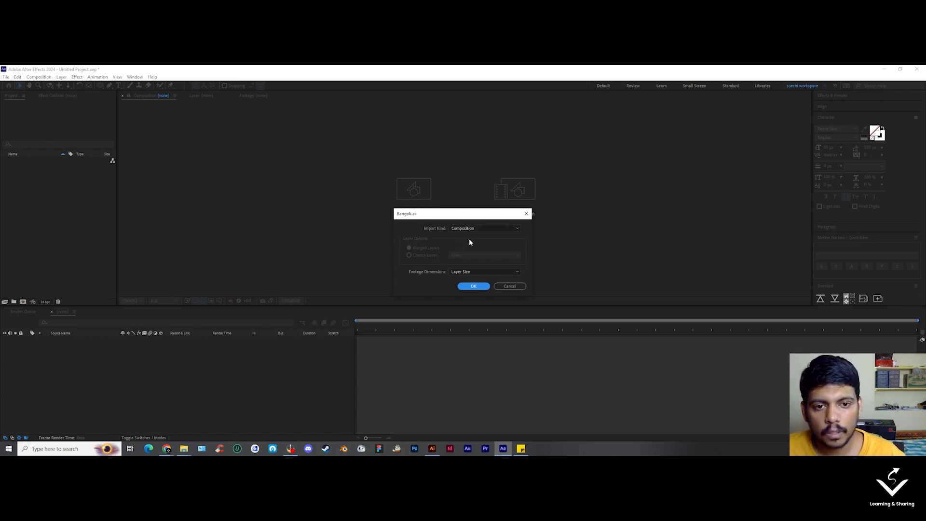
{"action": "left_click", "coordinate": [480, 229]}
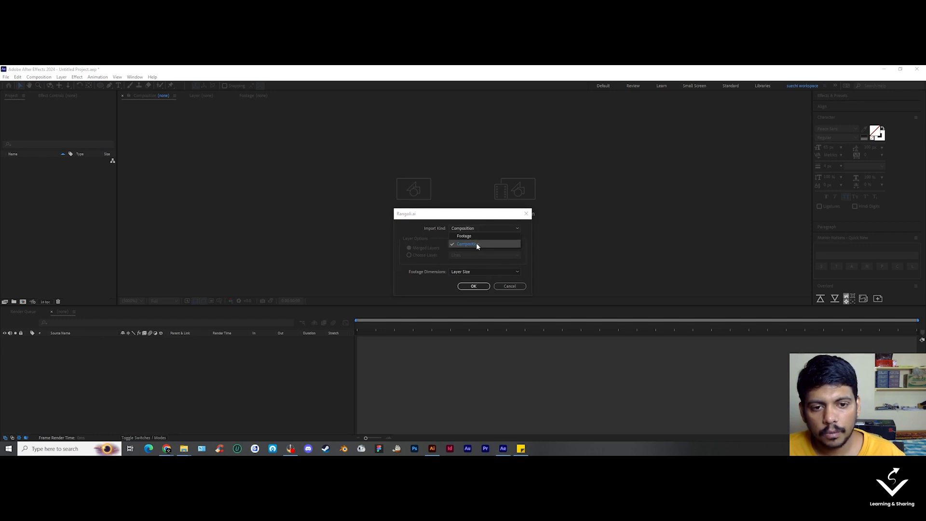
{"action": "left_click", "coordinate": [473, 245]}
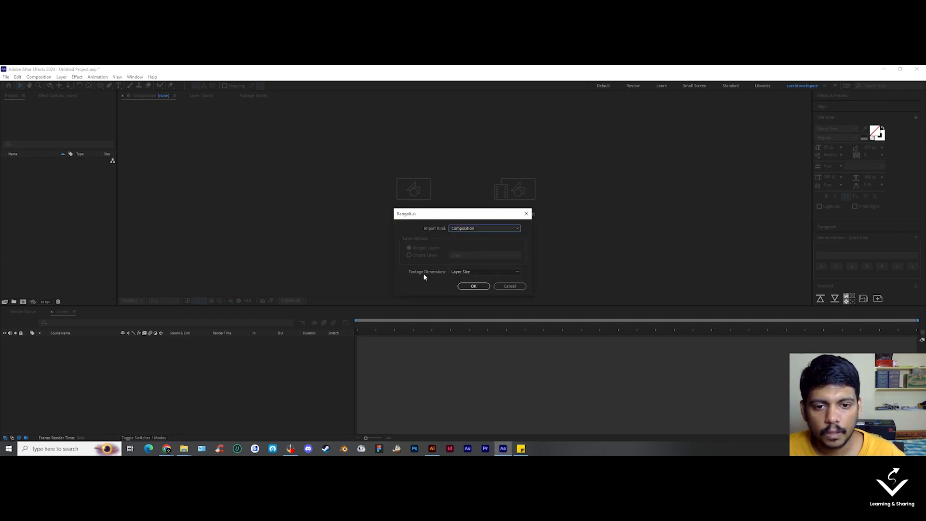
{"action": "left_click", "coordinate": [465, 273]}
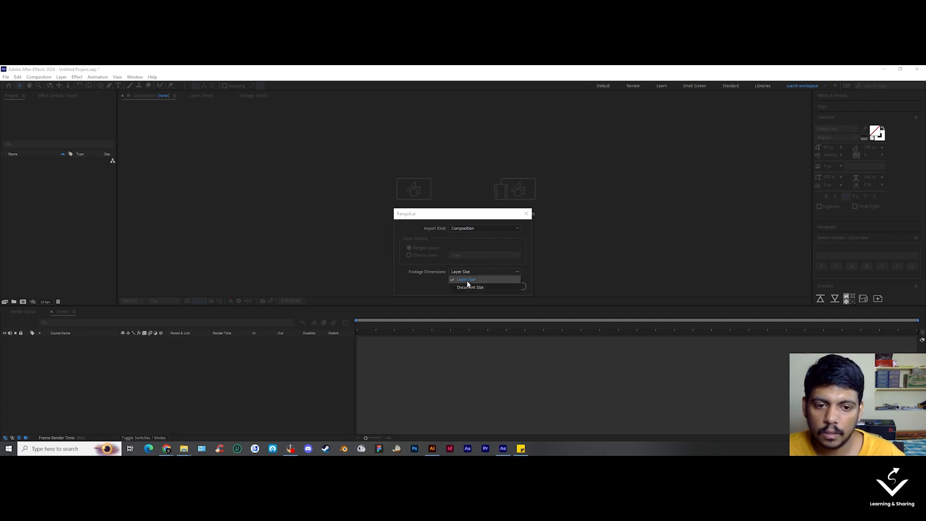
{"action": "left_click", "coordinate": [466, 280]}
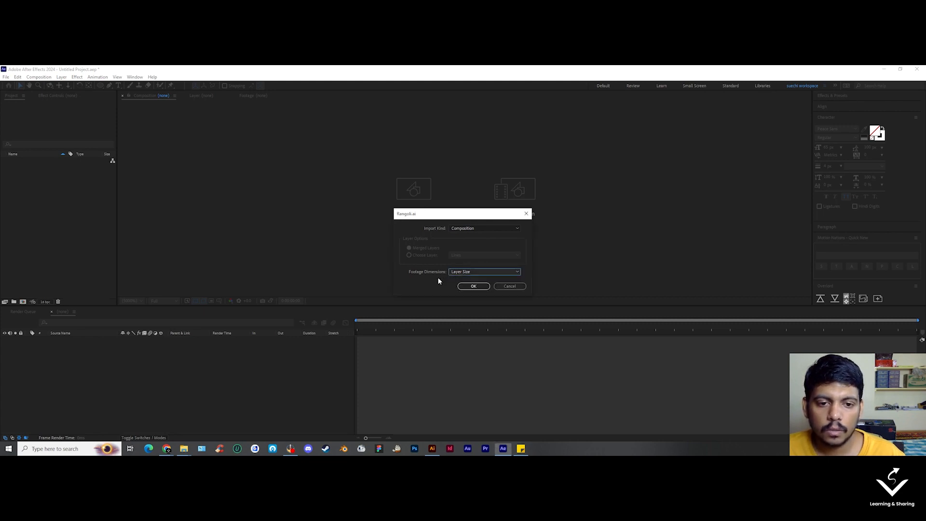
{"action": "left_click", "coordinate": [472, 287]}
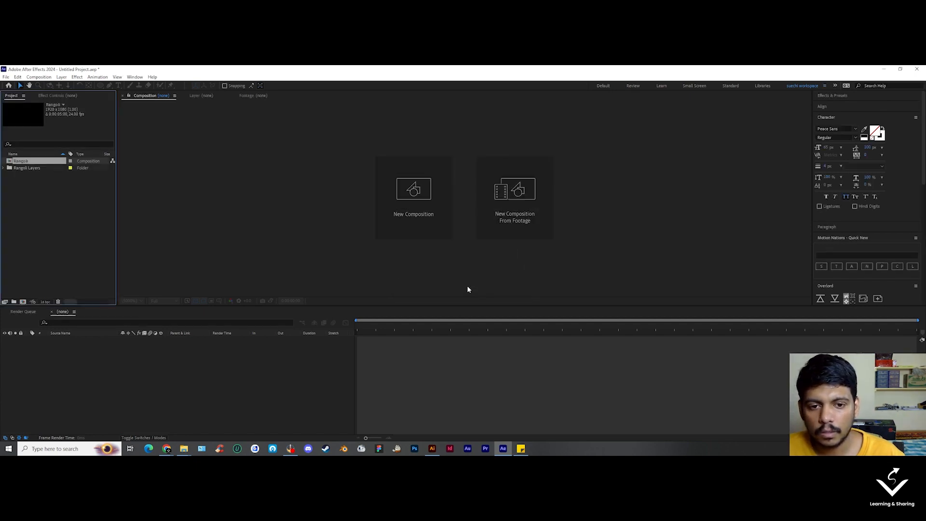
Step: Examine the imported files inside the Rangoli Layers folder, then collapse the folder
{"action": "left_click", "coordinate": [34, 169]}
{"action": "left_click", "coordinate": [3, 168]}
{"action": "key", "text": "Down"}
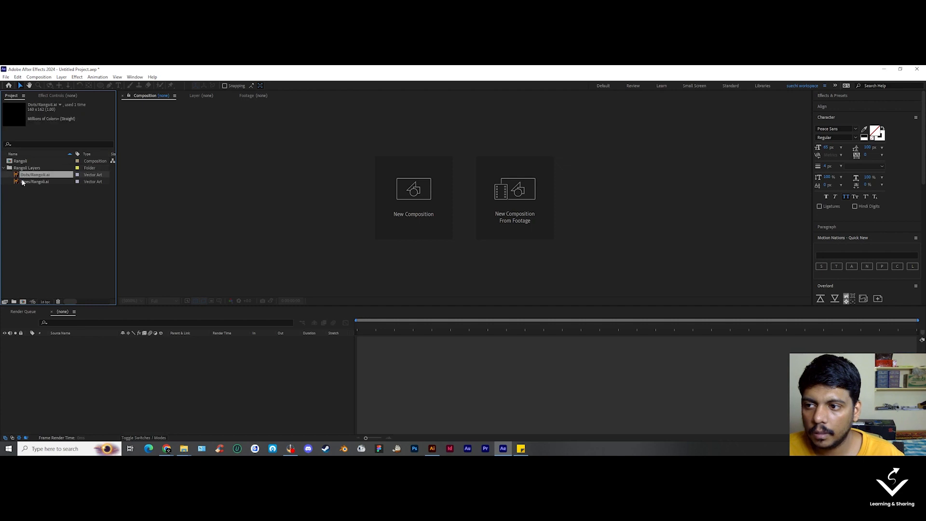
{"action": "key", "text": "Down"}
{"action": "left_click", "coordinate": [4, 168]}
Step: Open the Rangoli composition and check its Lines and Dots layers
{"action": "left_click", "coordinate": [39, 163]}
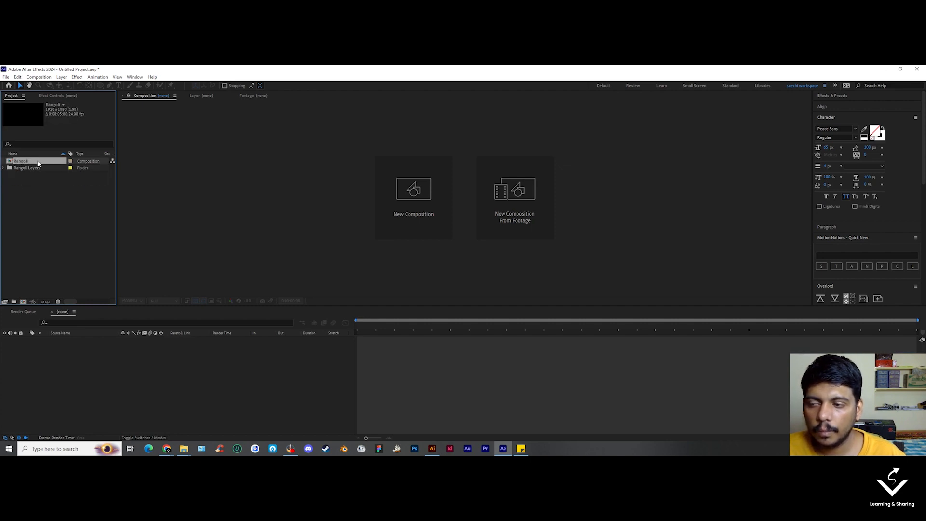
{"action": "double_click", "coordinate": [38, 163]}
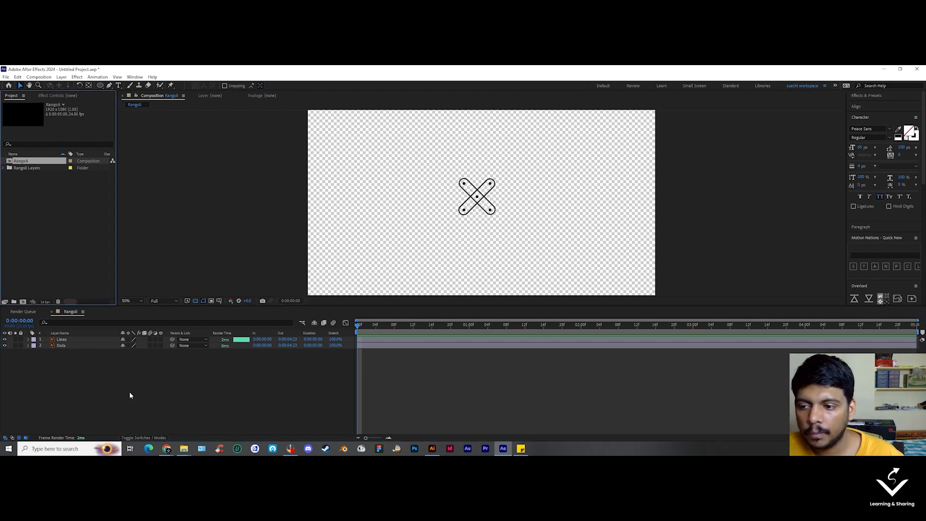
{"action": "left_click", "coordinate": [114, 372]}
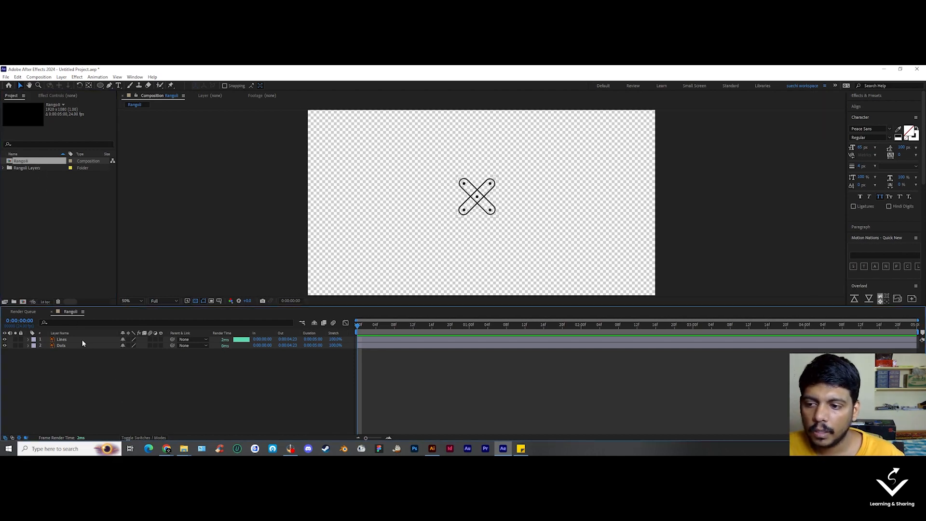
{"action": "left_click", "coordinate": [82, 340]}
{"action": "left_click", "coordinate": [78, 346]}
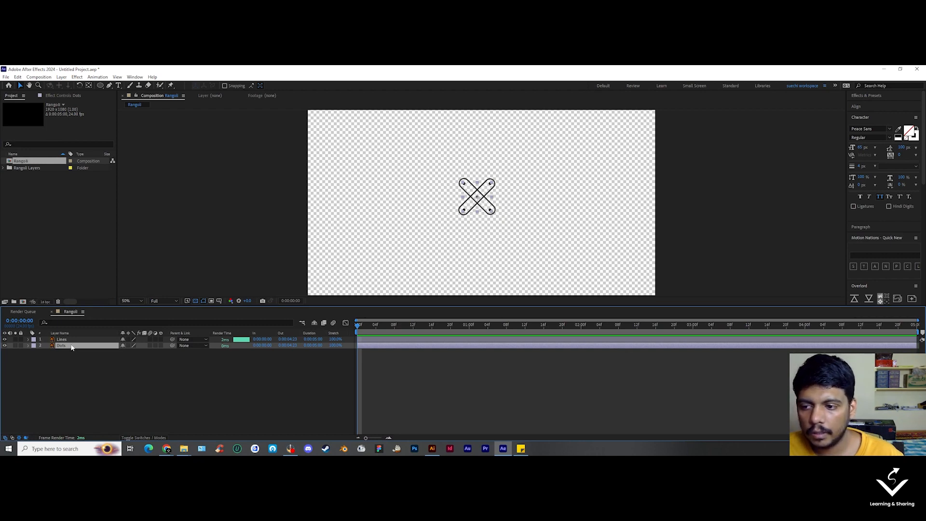
{"action": "left_click", "coordinate": [68, 372]}
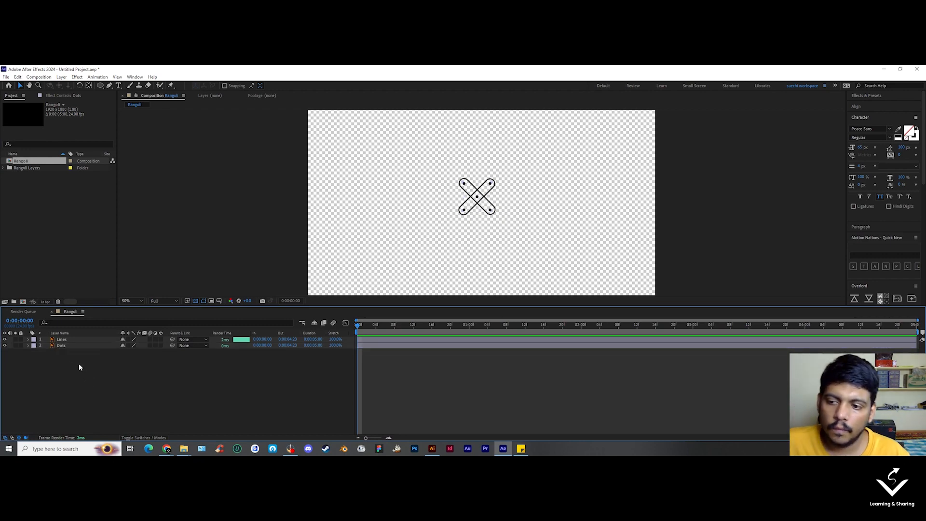
Step: Create shapes from the Lines and Dots vector layers and move Dots Outlines directly below Lines Outlines
{"action": "left_click_drag", "start_coordinate": [118, 369], "coordinate": [67, 337]}
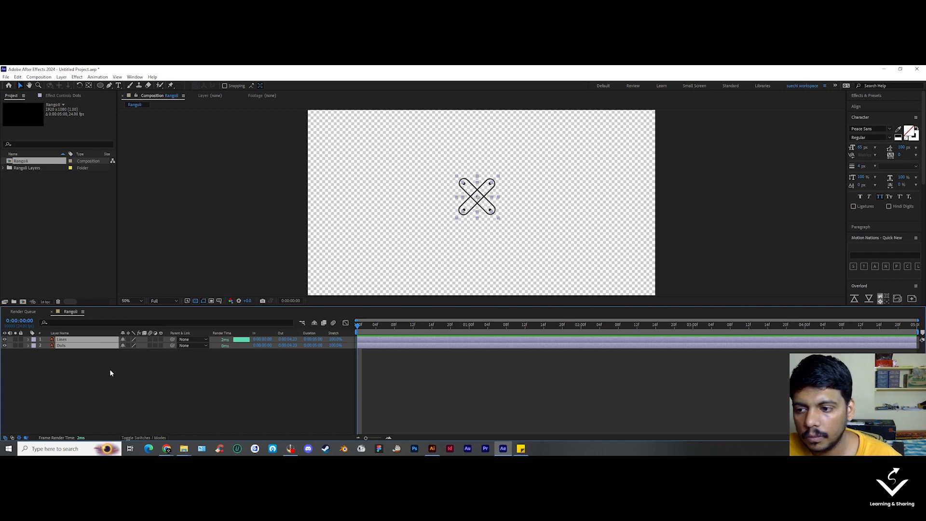
{"action": "right_click", "coordinate": [79, 346]}
{"action": "mouse_move", "coordinate": [109, 280]}
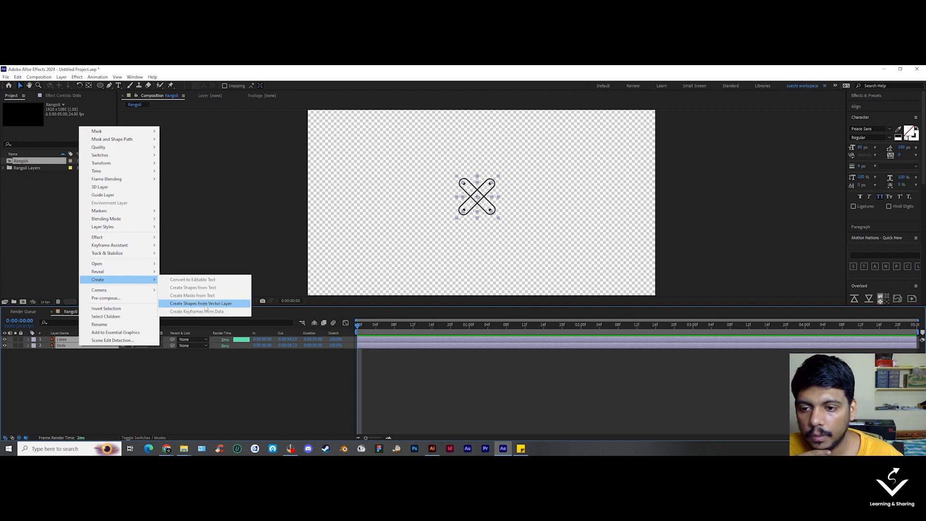
{"action": "left_click", "coordinate": [222, 306]}
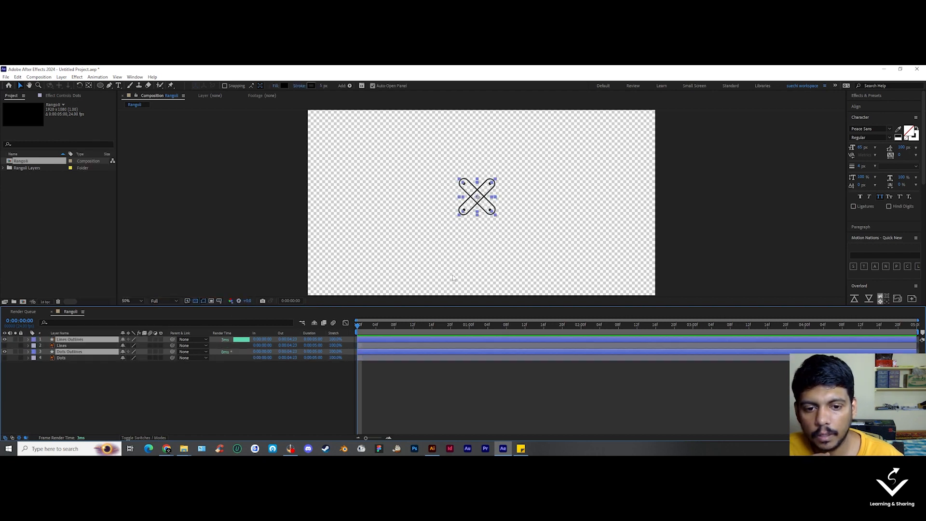
{"action": "left_click_drag", "start_coordinate": [71, 354], "coordinate": [72, 345]}
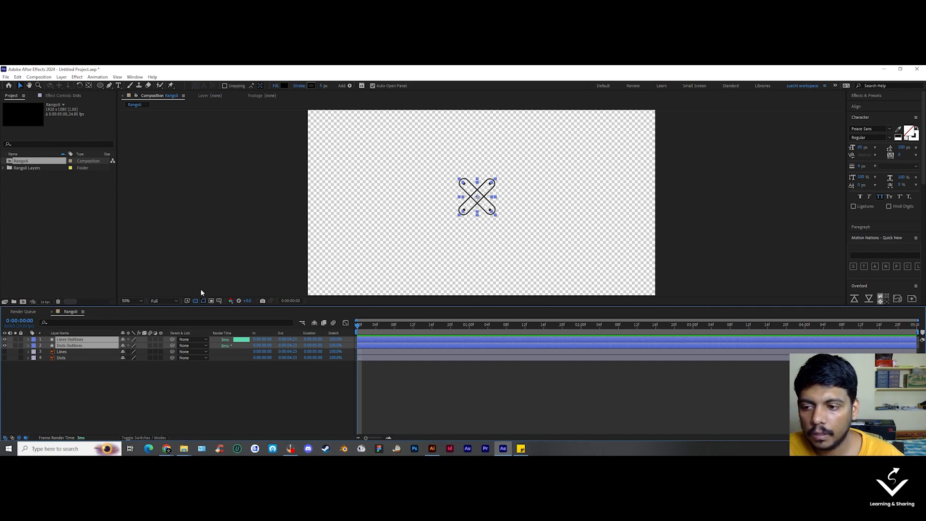
{"action": "left_click", "coordinate": [502, 227]}
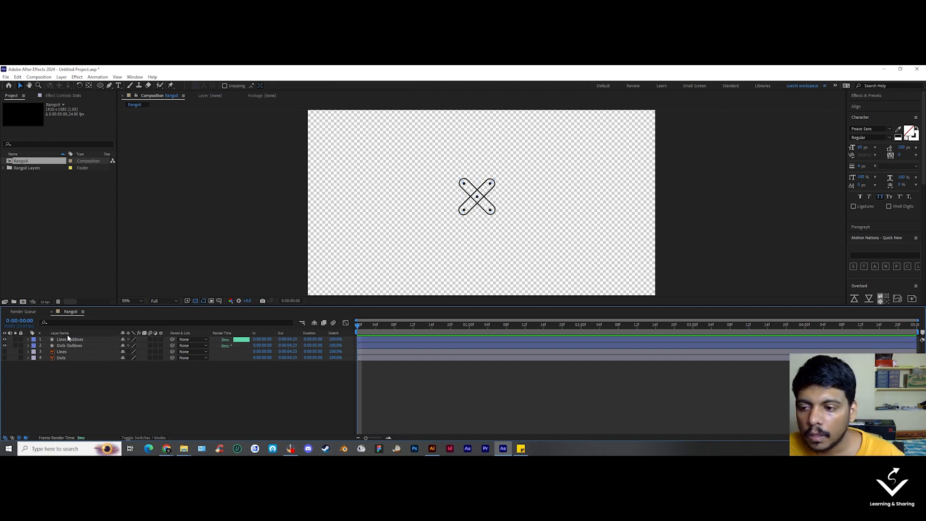
Step: Add Trim Paths to the Lines Outlines layer and expand its properties
{"action": "left_click", "coordinate": [469, 188]}
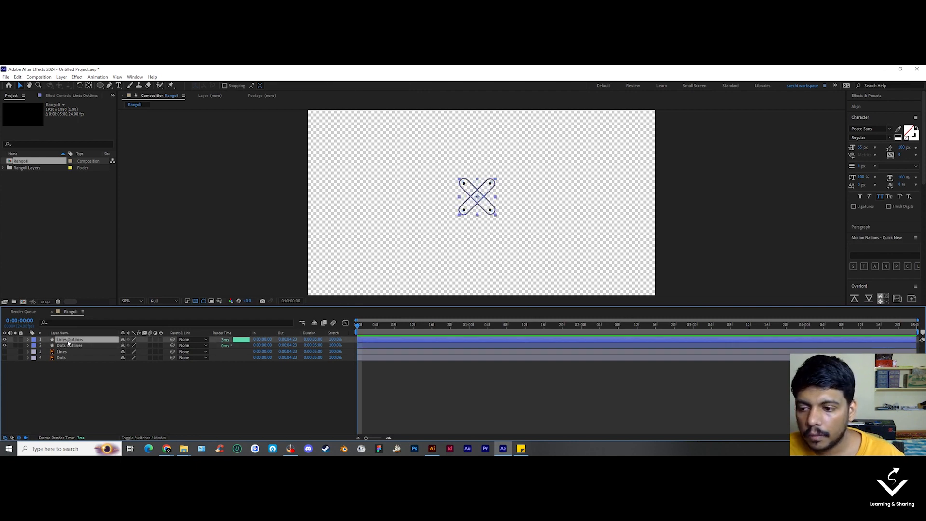
{"action": "left_click", "coordinate": [28, 339]}
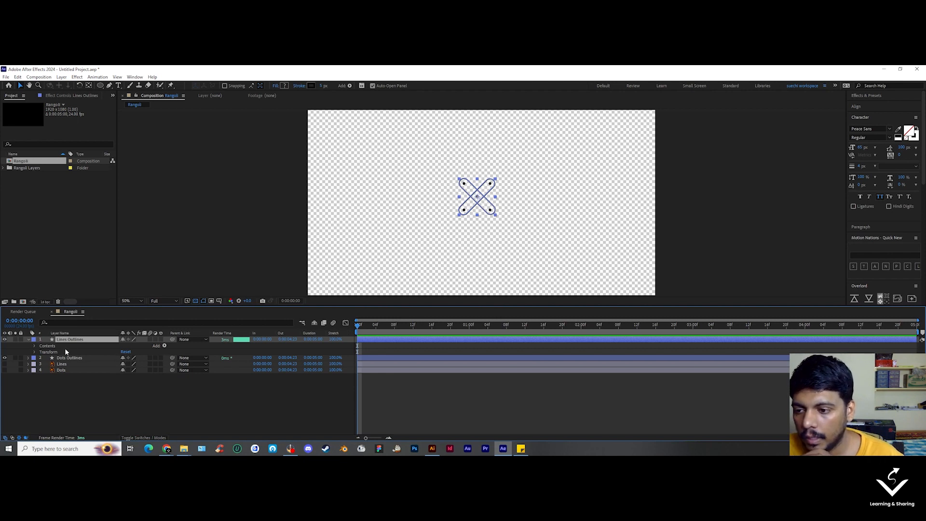
{"action": "left_click", "coordinate": [165, 346]}
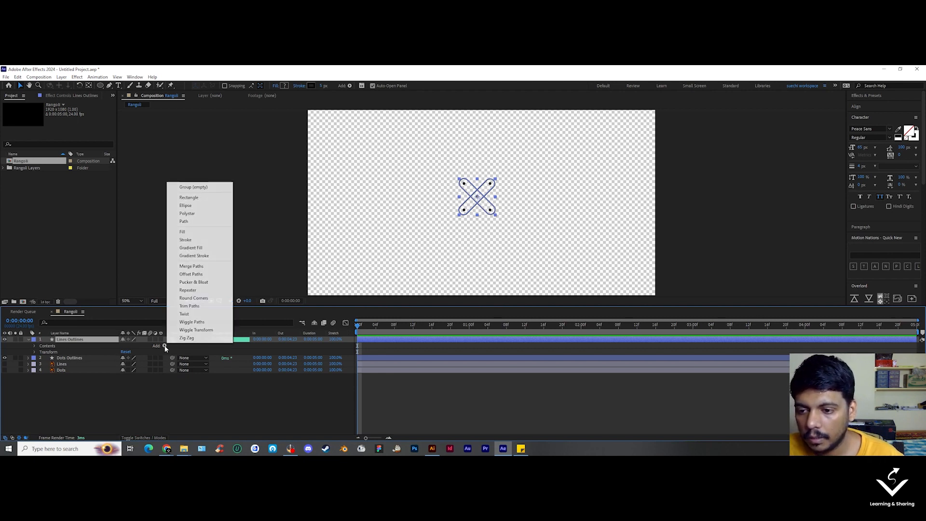
{"action": "left_click", "coordinate": [189, 306]}
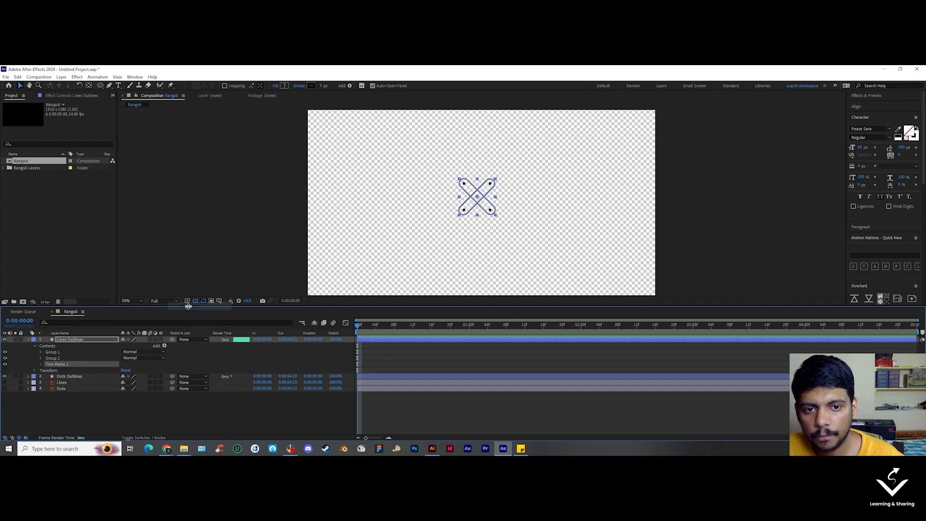
{"action": "left_click", "coordinate": [40, 364]}
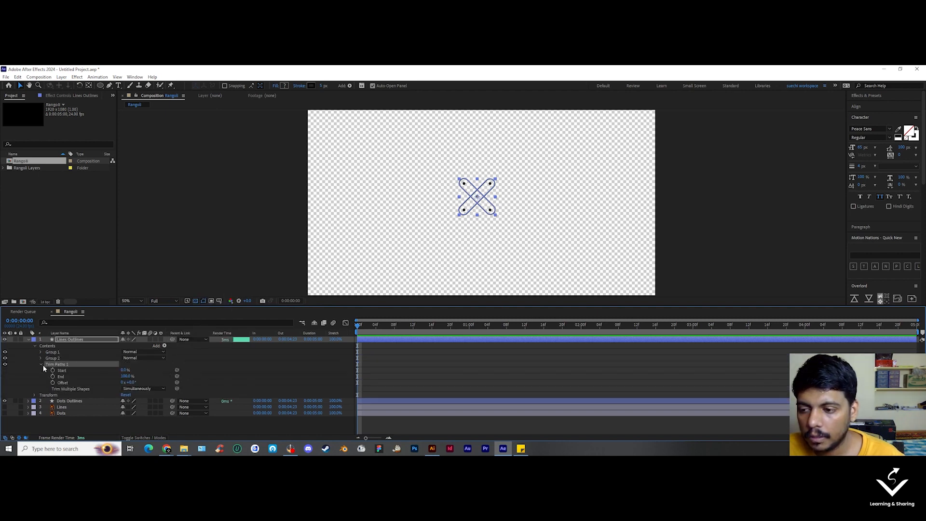
{"action": "left_click", "coordinate": [377, 369]}
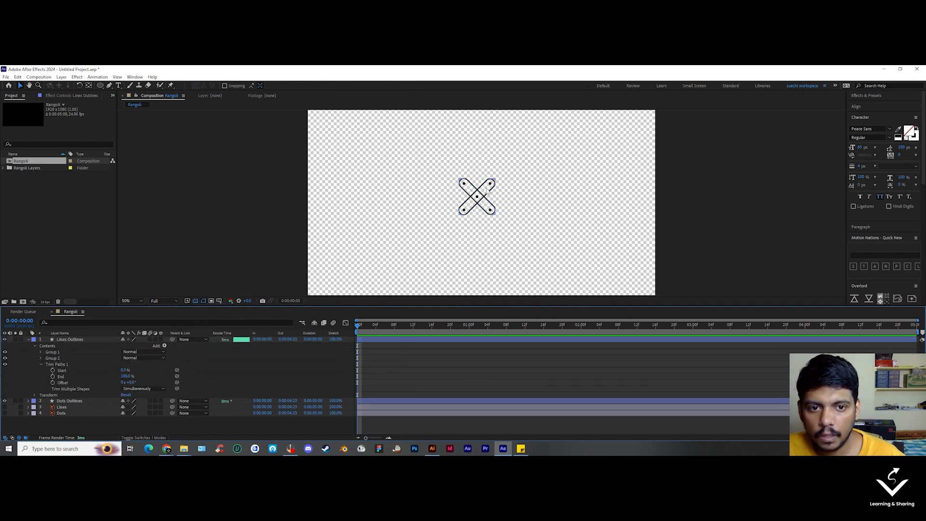
Step: Try different Trim Paths Start and End values on Lines Outlines, ending with Start at 59% and End at 100%
{"action": "scroll", "coordinate": [473, 195], "scroll_direction": "up", "scroll_amount": 1}
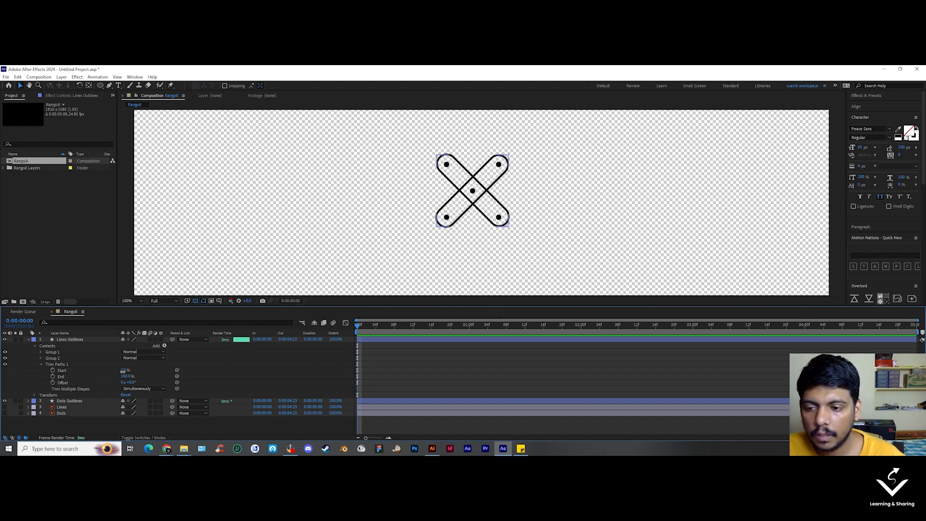
{"action": "mouse_move", "coordinate": [123, 370]}
{"action": "left_mouse_down"}
{"action": "mouse_move", "coordinate": [169, 371]}
{"action": "mouse_move", "coordinate": [86, 375]}
{"action": "mouse_move", "coordinate": [140, 375]}
{"action": "left_mouse_up"}
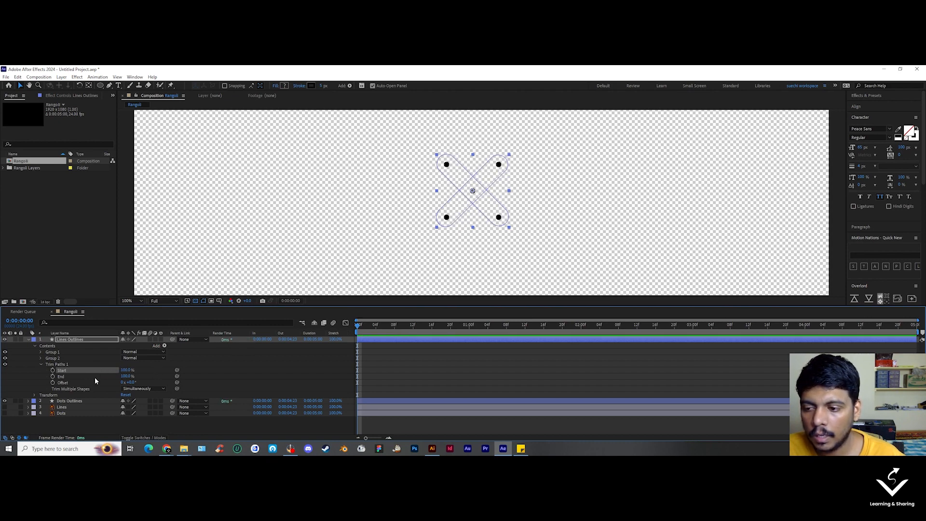
{"action": "mouse_move", "coordinate": [127, 370]}
{"action": "left_mouse_down"}
{"action": "mouse_move", "coordinate": [60, 376]}
{"action": "mouse_move", "coordinate": [133, 379]}
{"action": "left_mouse_up"}
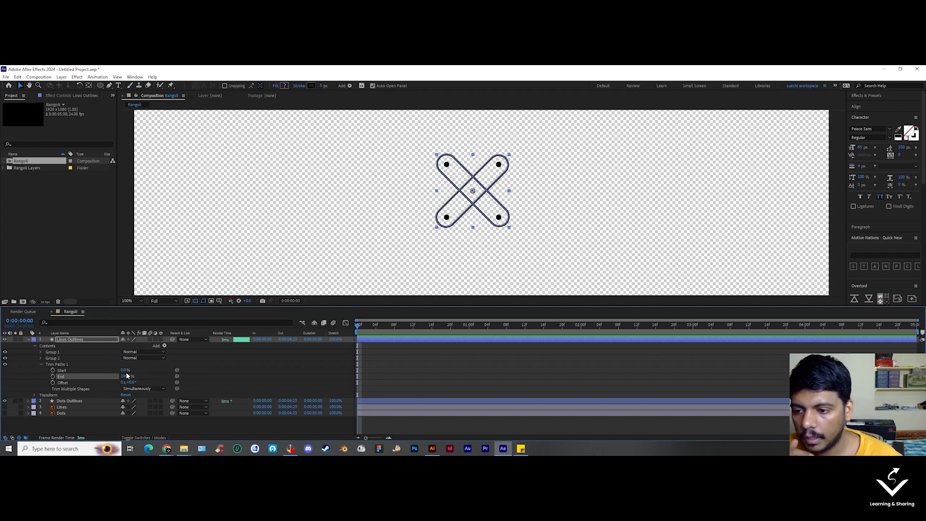
{"action": "mouse_move", "coordinate": [126, 370]}
{"action": "left_mouse_down"}
{"action": "mouse_move", "coordinate": [161, 375]}
{"action": "mouse_move", "coordinate": [137, 377]}
{"action": "mouse_move", "coordinate": [153, 376]}
{"action": "left_mouse_up"}
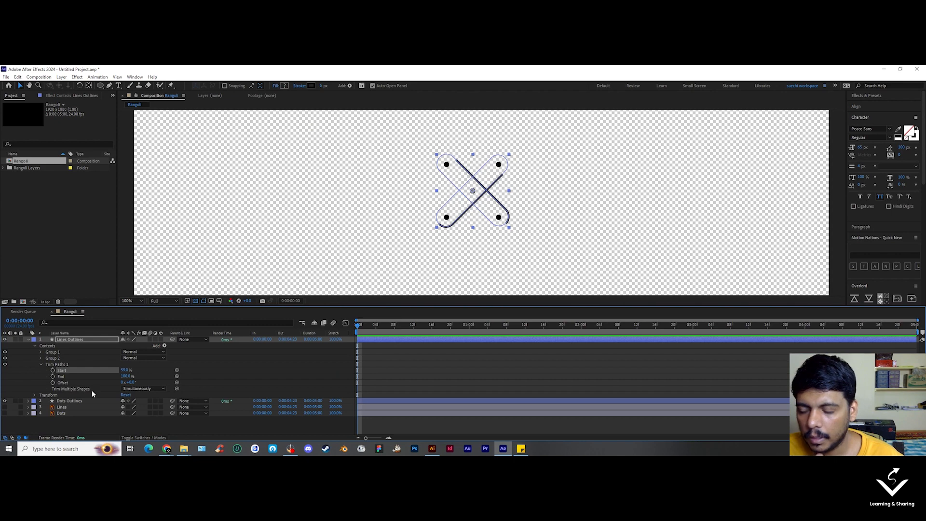
Step: Set Trim Multiple Shapes to Individually and Trim Paths Start to 100% on the Lines Outlines layer
{"action": "left_click", "coordinate": [143, 389]}
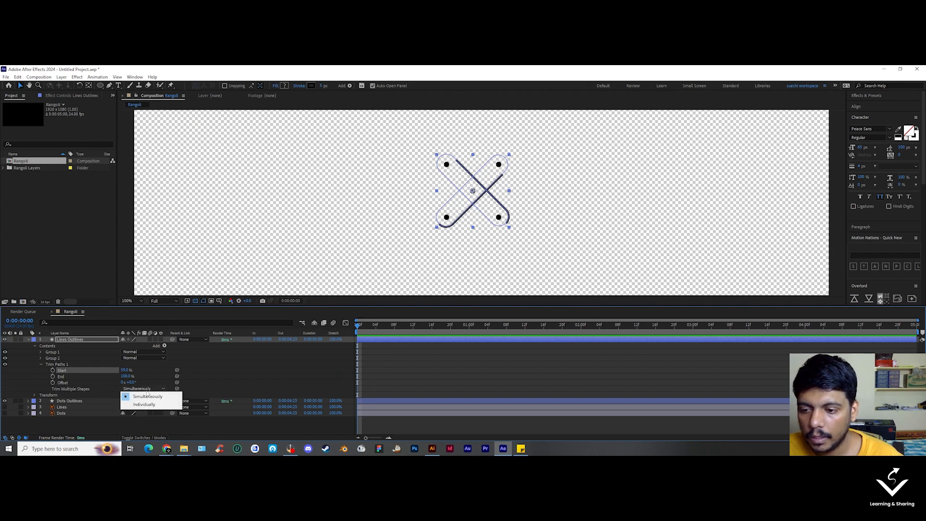
{"action": "left_click", "coordinate": [144, 405]}
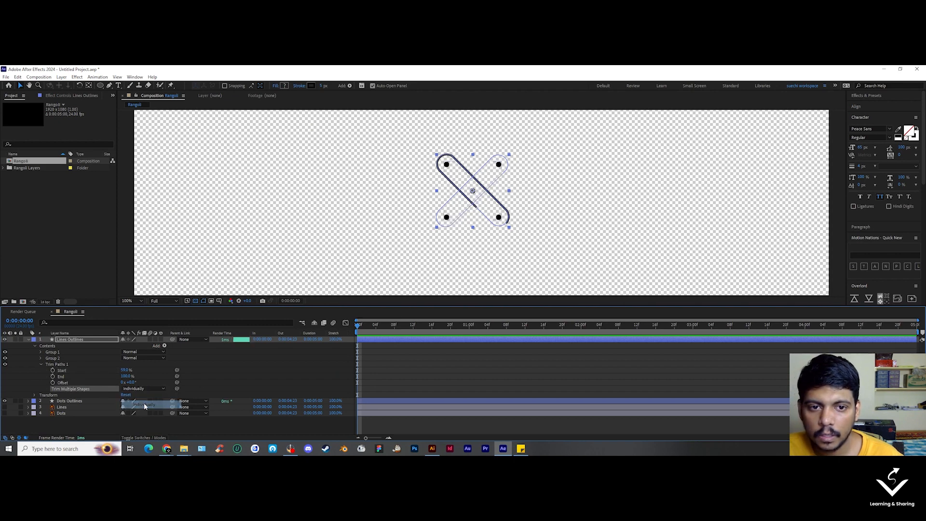
{"action": "left_click_drag", "start_coordinate": [126, 370], "coordinate": [153, 370]}
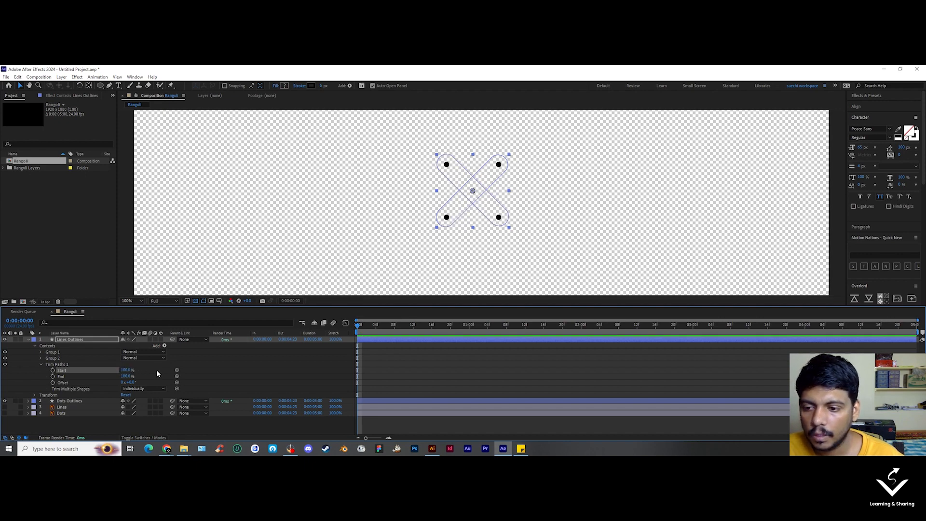
{"action": "left_click", "coordinate": [156, 372]}
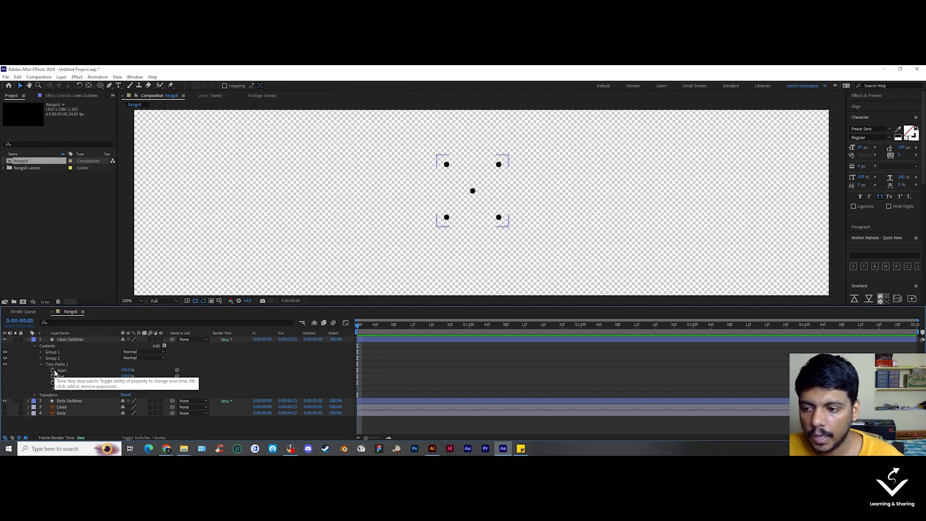
Step: Keyframe the Trim Paths Start of Lines Outlines at 100% on frame 0 and 0% at 3 seconds
{"action": "left_click", "coordinate": [53, 370]}
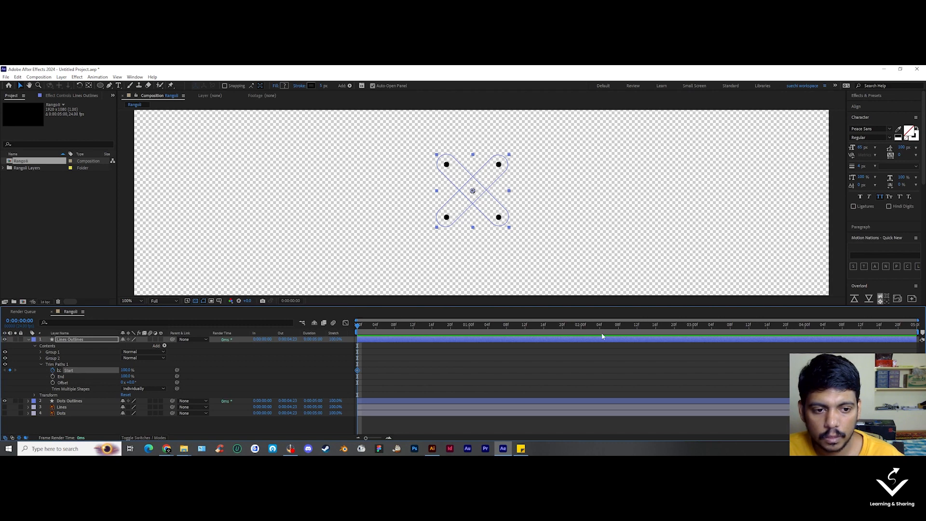
{"action": "left_click", "coordinate": [692, 328]}
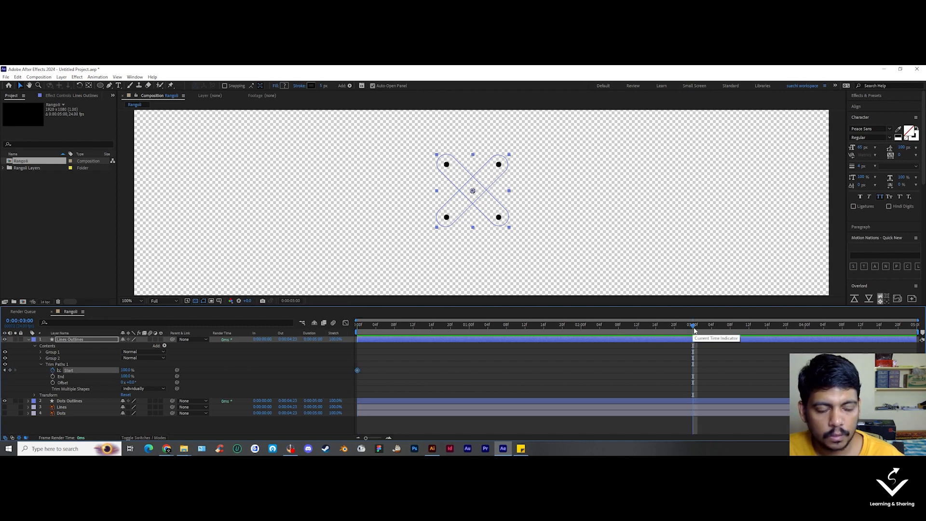
{"action": "left_click_drag", "start_coordinate": [128, 369], "coordinate": [77, 369]}
{"action": "left_click", "coordinate": [501, 386]}
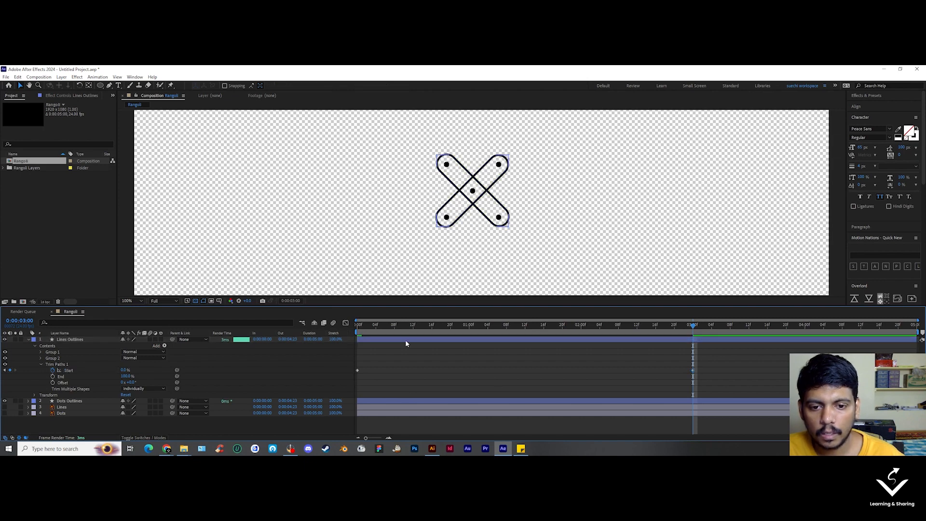
Step: Preview the line reveal from the first frame and scrub back through it
{"action": "left_click_drag", "start_coordinate": [397, 328], "coordinate": [345, 337]}
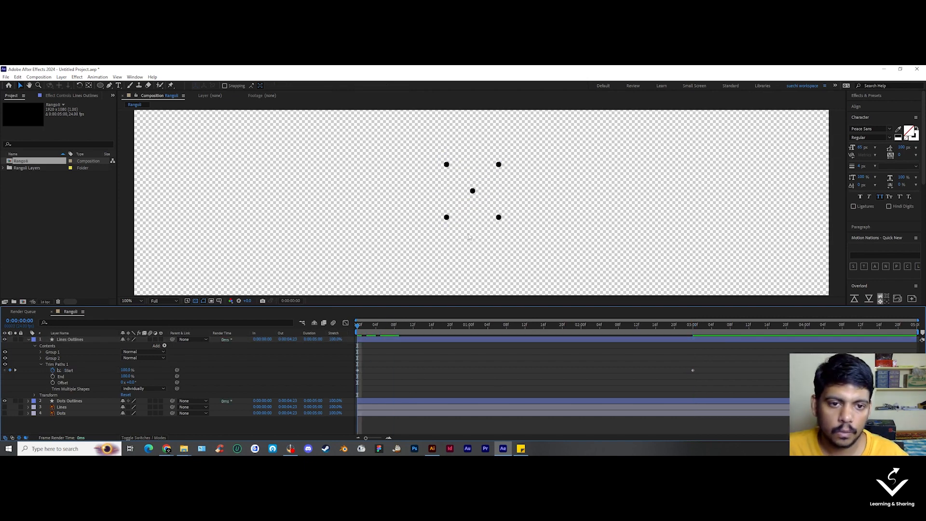
{"action": "key", "text": "space"}
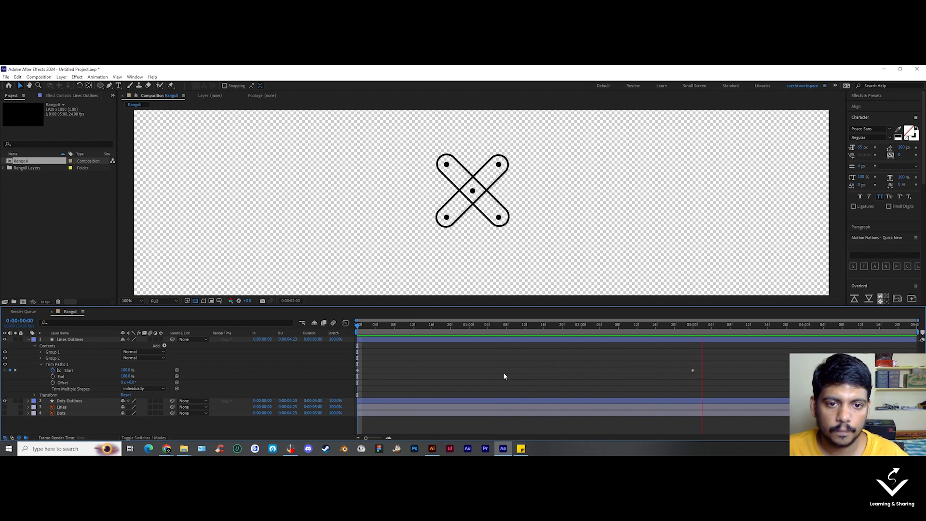
{"action": "key", "text": "space"}
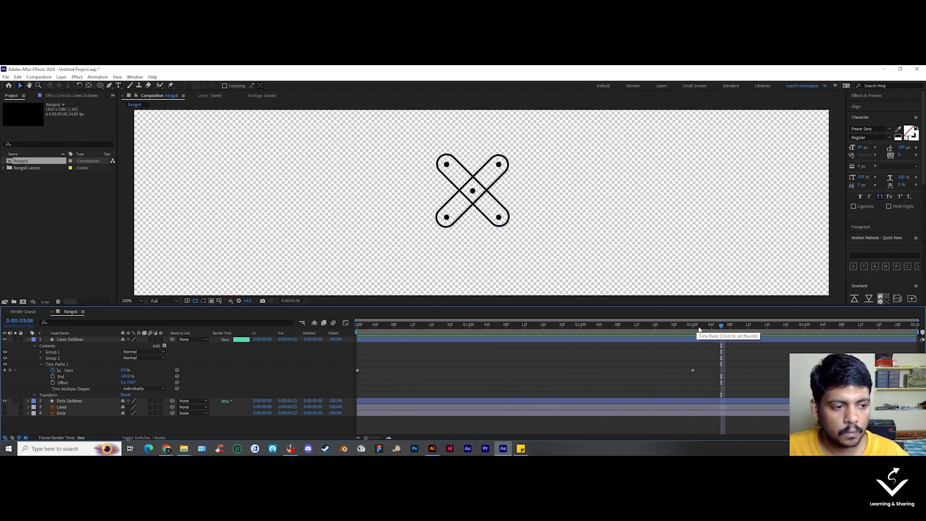
{"action": "left_click", "coordinate": [674, 325]}
{"action": "mouse_move", "coordinate": [664, 333]}
{"action": "left_mouse_down"}
{"action": "mouse_move", "coordinate": [344, 352]}
{"action": "mouse_move", "coordinate": [500, 363]}
{"action": "left_mouse_up"}
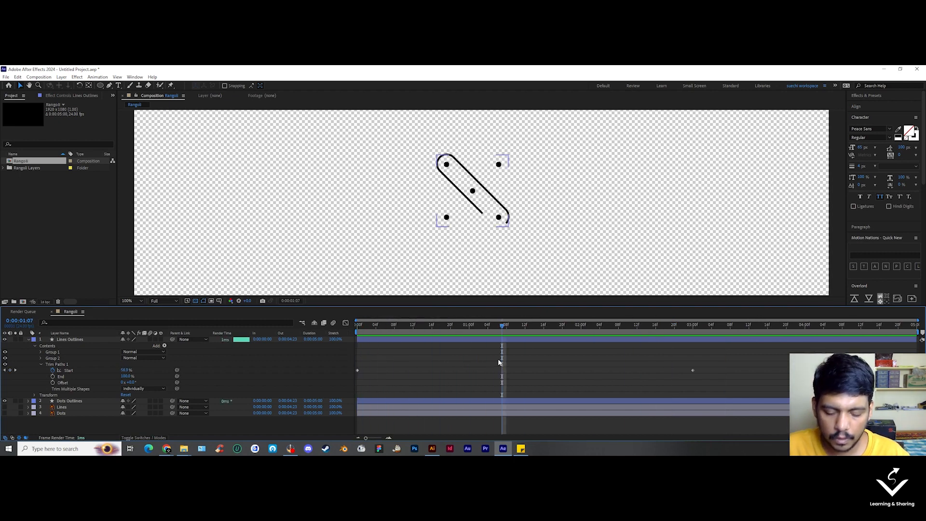
Step: Create a dark red 1920 x 1080 solid named BG and move it below all other layers
{"action": "key", "text": "shift+slash"}
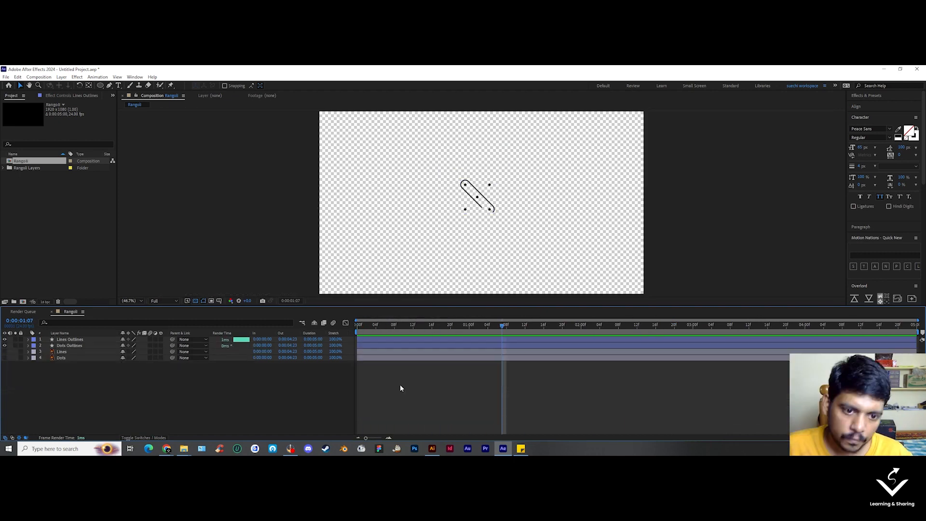
{"action": "right_click", "coordinate": [110, 392]}
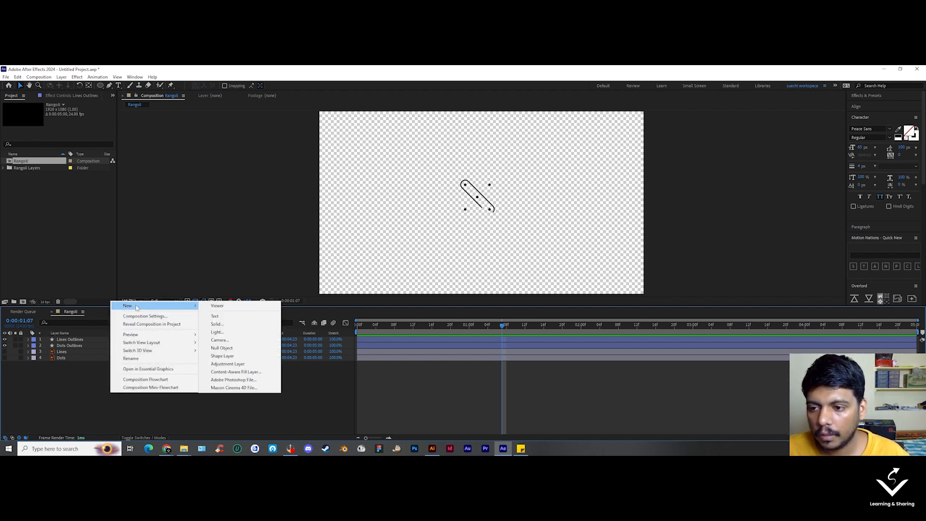
{"action": "left_click", "coordinate": [72, 403]}
{"action": "right_click", "coordinate": [119, 398]}
{"action": "mouse_move", "coordinate": [145, 313]}
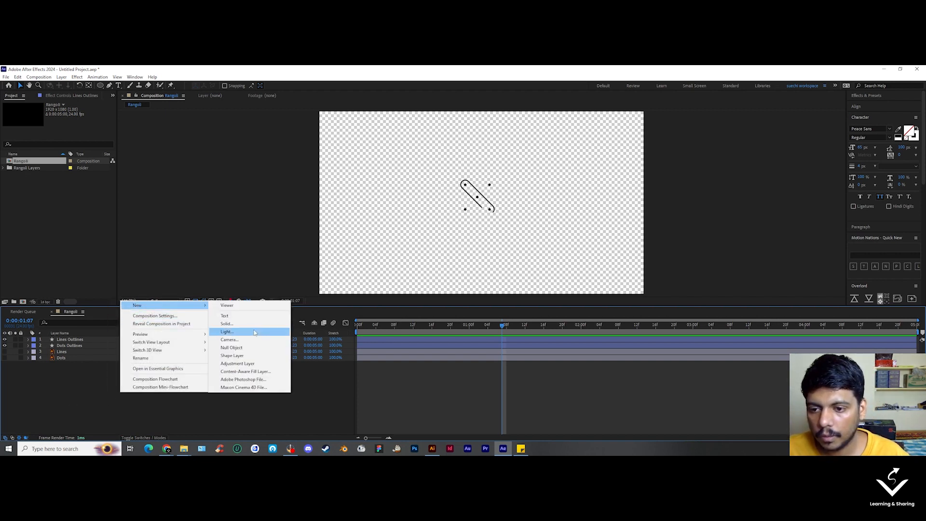
{"action": "left_click", "coordinate": [254, 324]}
{"action": "type", "text": "BG"}
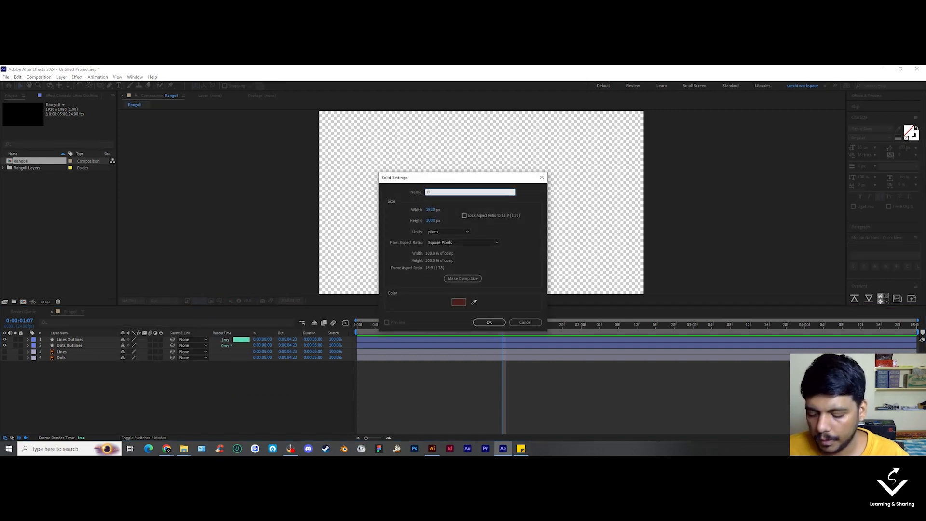
{"action": "left_click", "coordinate": [458, 302]}
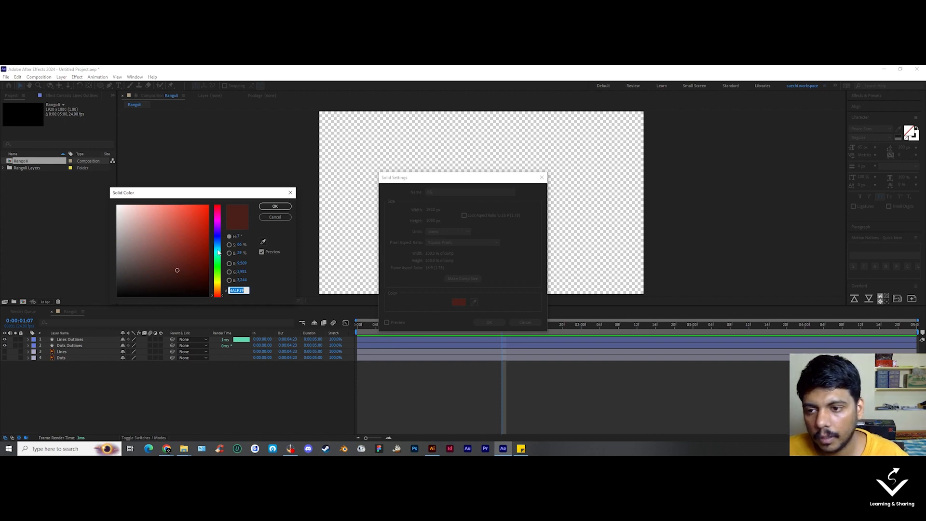
{"action": "left_click", "coordinate": [273, 207]}
{"action": "left_click", "coordinate": [485, 322]}
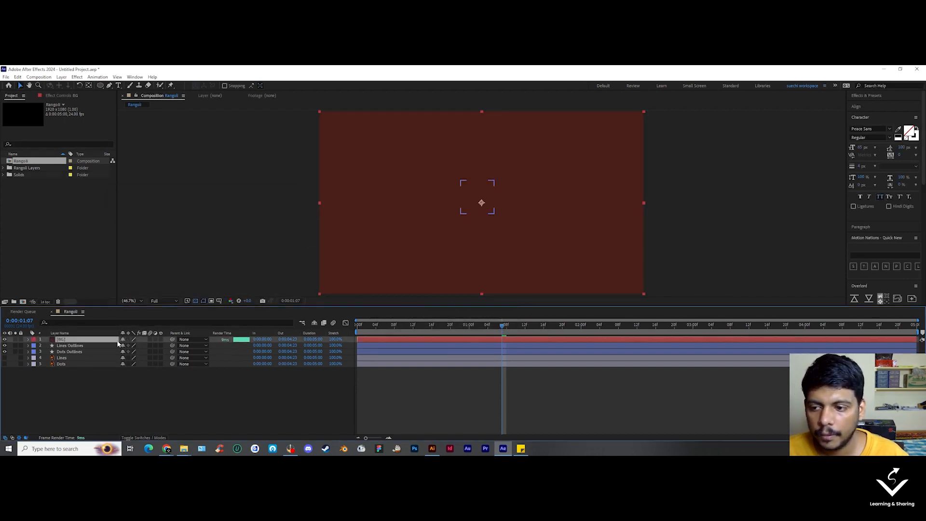
{"action": "left_click_drag", "start_coordinate": [98, 340], "coordinate": [111, 371]}
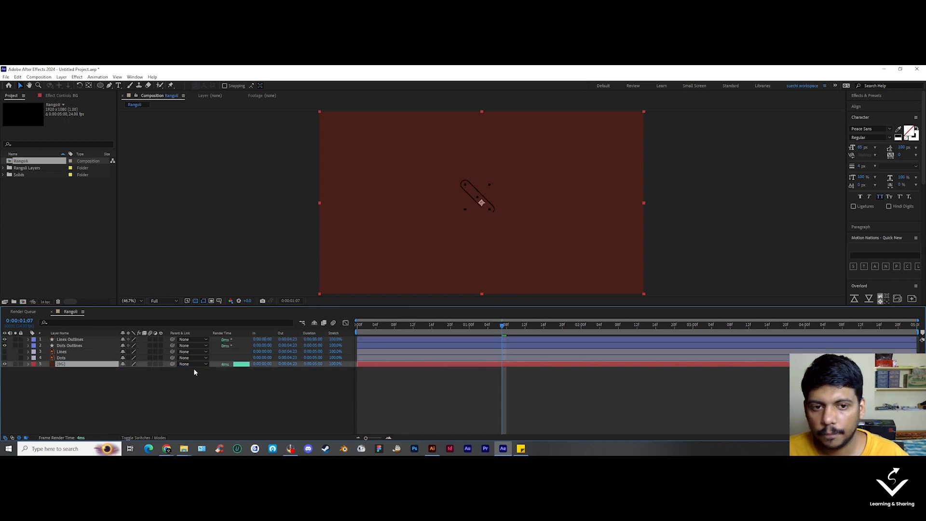
Step: Find the Fill effect and apply it to the Lines Outlines layer
{"action": "left_click", "coordinate": [97, 339]}
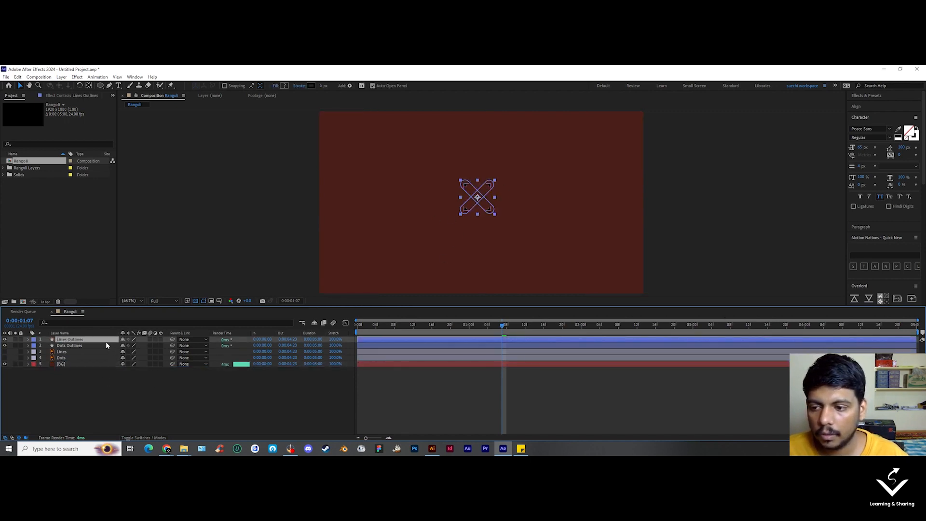
{"action": "key", "text": "ctrl+space"}
{"action": "type", "text": "fill"}
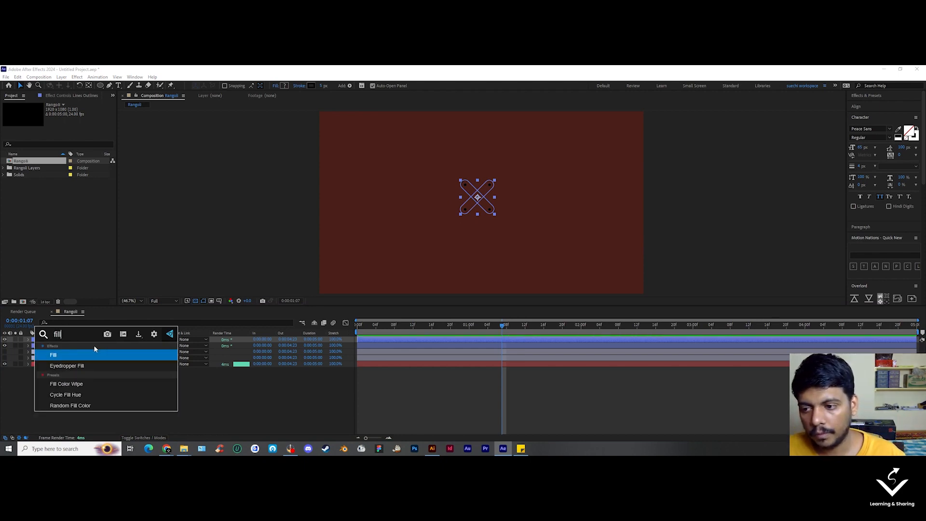
{"action": "left_click", "coordinate": [867, 95]}
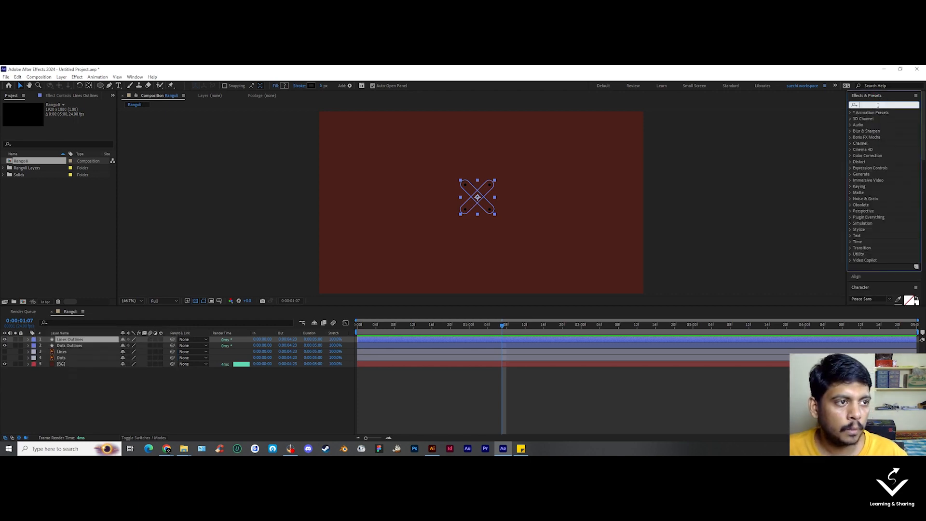
{"action": "type", "text": "fill"}
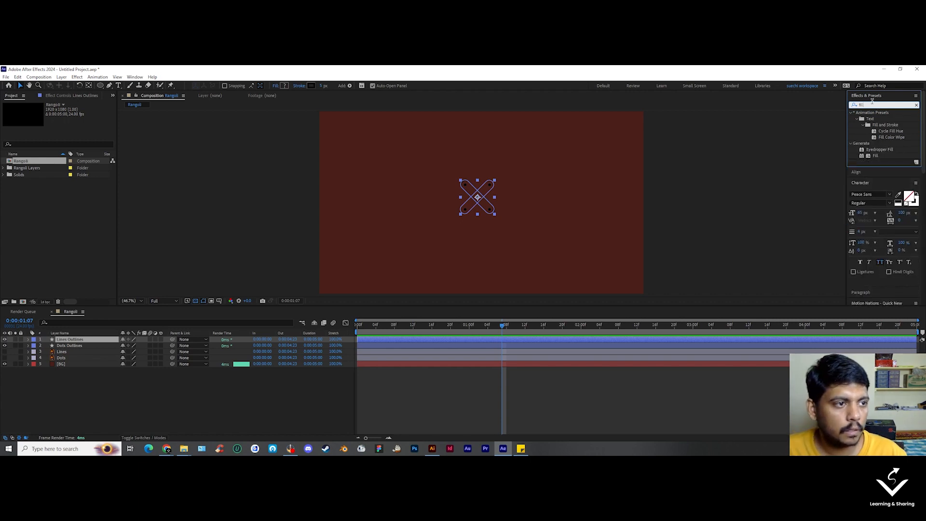
{"action": "left_click", "coordinate": [876, 156]}
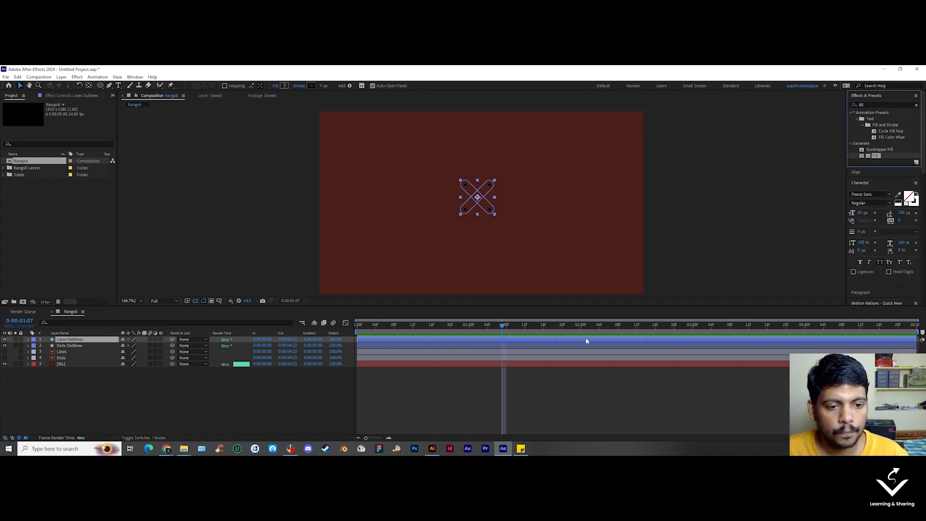
{"action": "left_click_drag", "start_coordinate": [586, 340], "coordinate": [77, 341]}
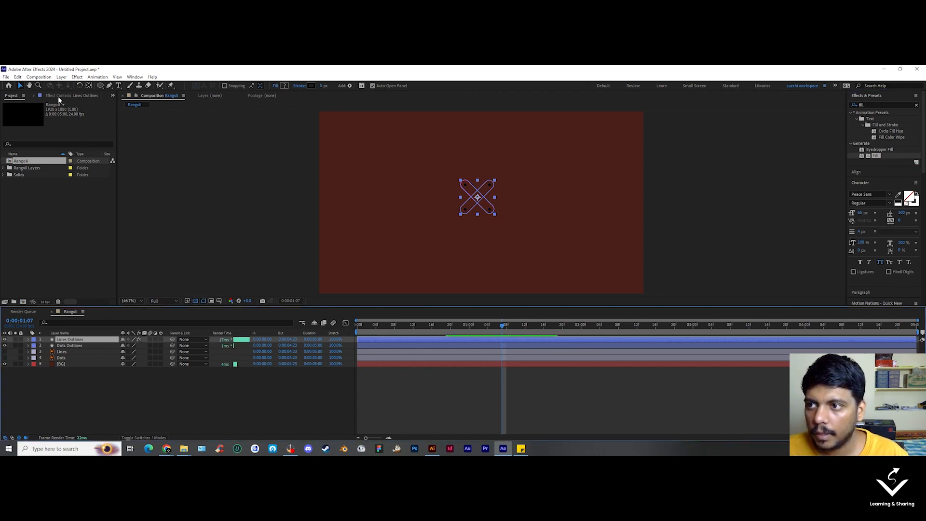
Step: Set the Fill colour on Lines Outlines to white (FFFFFF) and copy the effect to Dots Outlines
{"action": "left_click", "coordinate": [58, 96]}
{"action": "left_click", "coordinate": [24, 111]}
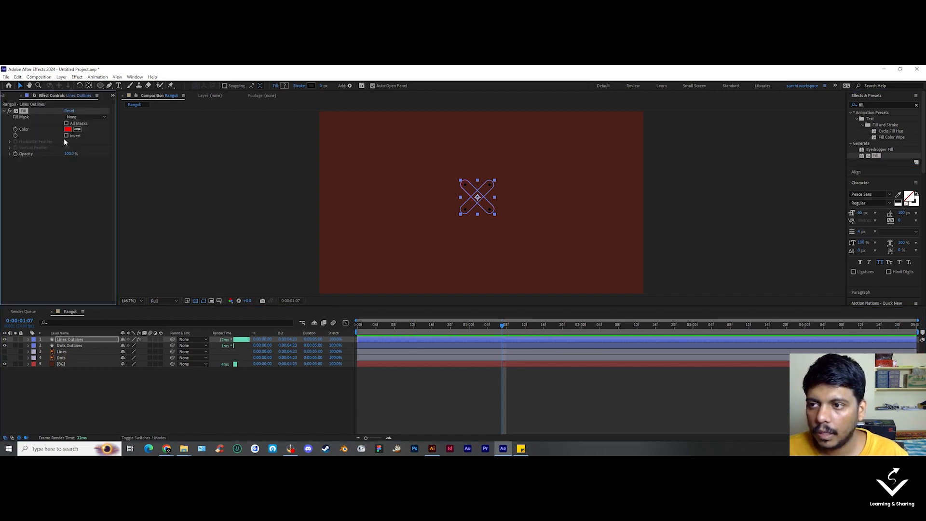
{"action": "left_click", "coordinate": [68, 130]}
{"action": "left_click", "coordinate": [119, 202]}
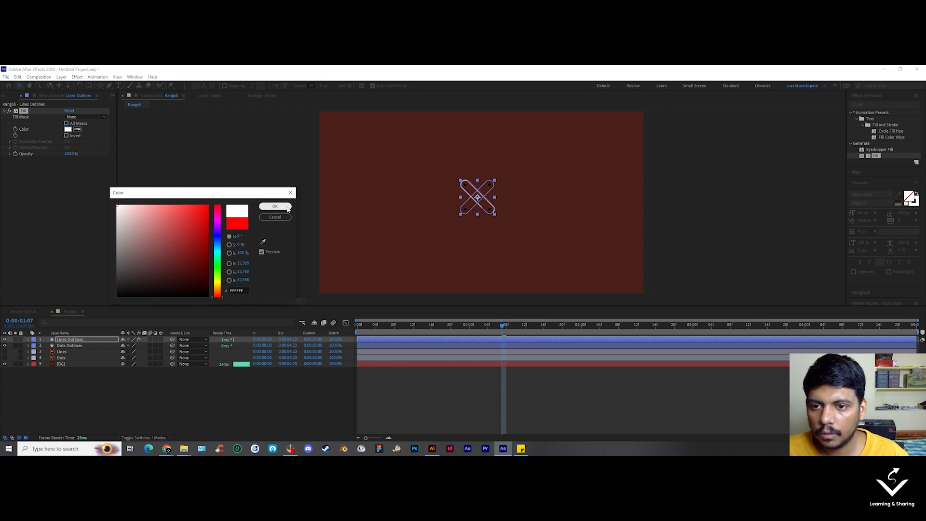
{"action": "left_click", "coordinate": [276, 207]}
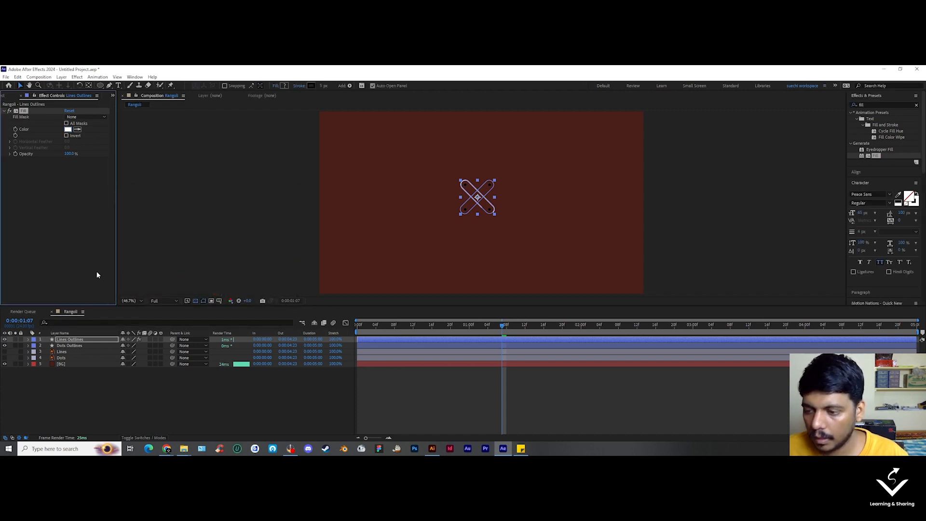
{"action": "left_click", "coordinate": [70, 345]}
{"action": "key", "text": "ctrl+v"}
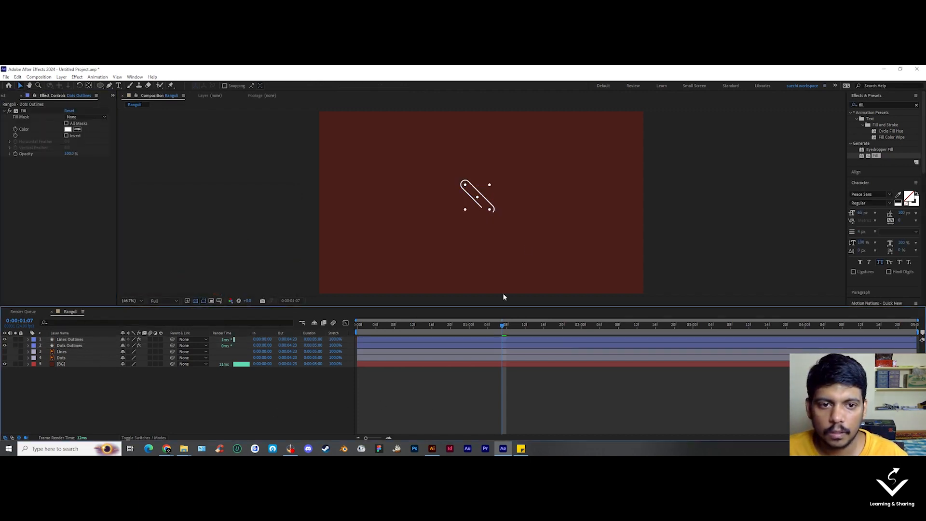
Step: Check the stroke colour option and Fill effect of Lines Outlines, and scrub through the first second of the white line reveal
{"action": "left_click", "coordinate": [372, 324]}
{"action": "left_click", "coordinate": [108, 340]}
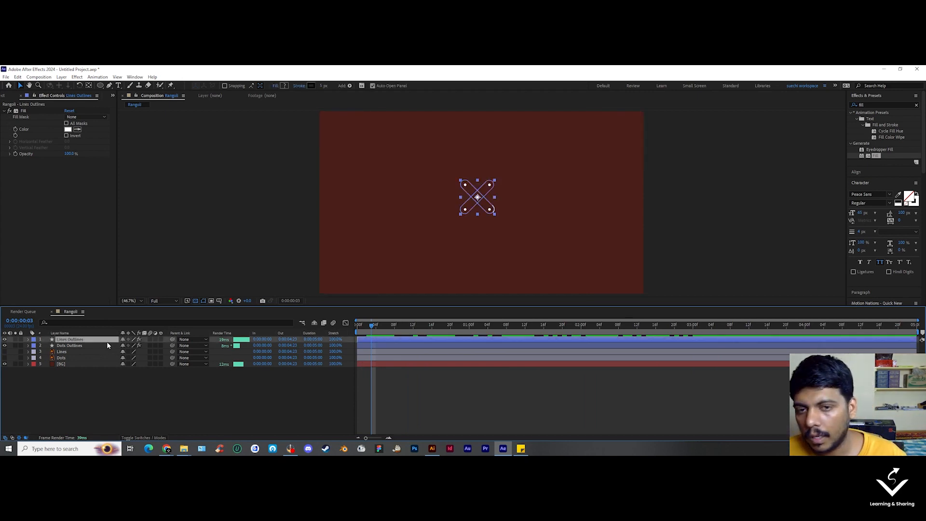
{"action": "left_click", "coordinate": [311, 85]}
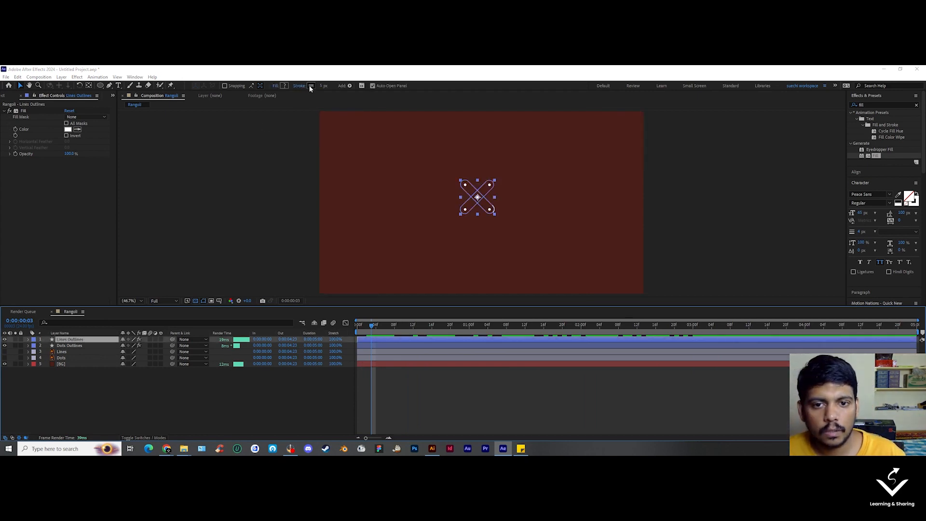
{"action": "left_click", "coordinate": [274, 217]}
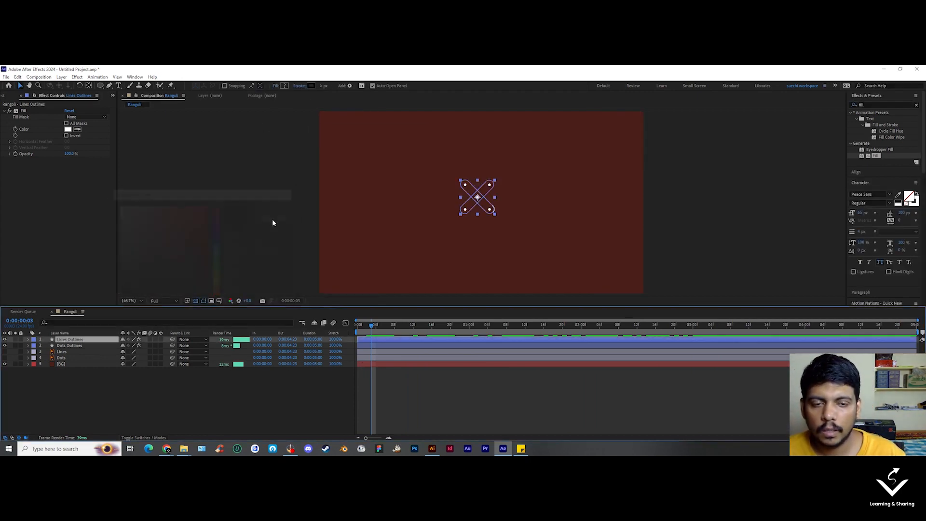
{"action": "left_click", "coordinate": [294, 393]}
{"action": "left_click", "coordinate": [27, 112]}
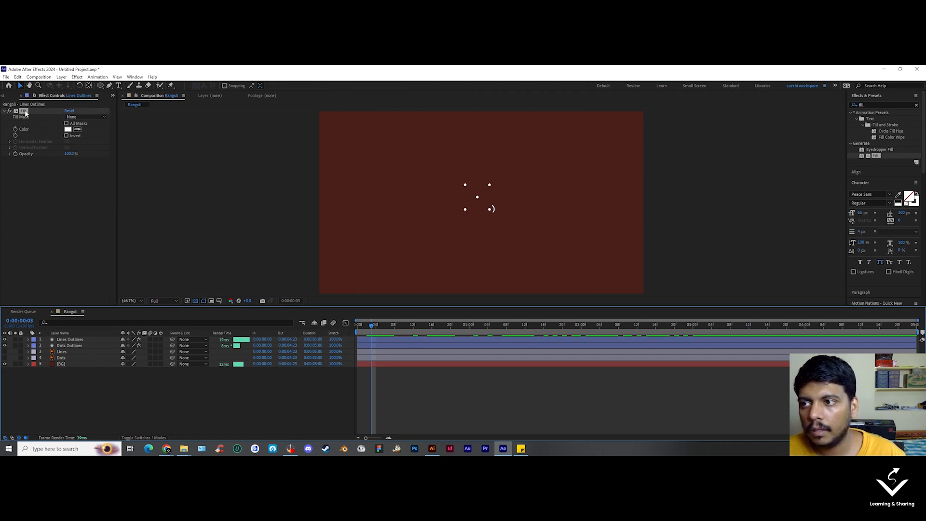
{"action": "left_click", "coordinate": [337, 385]}
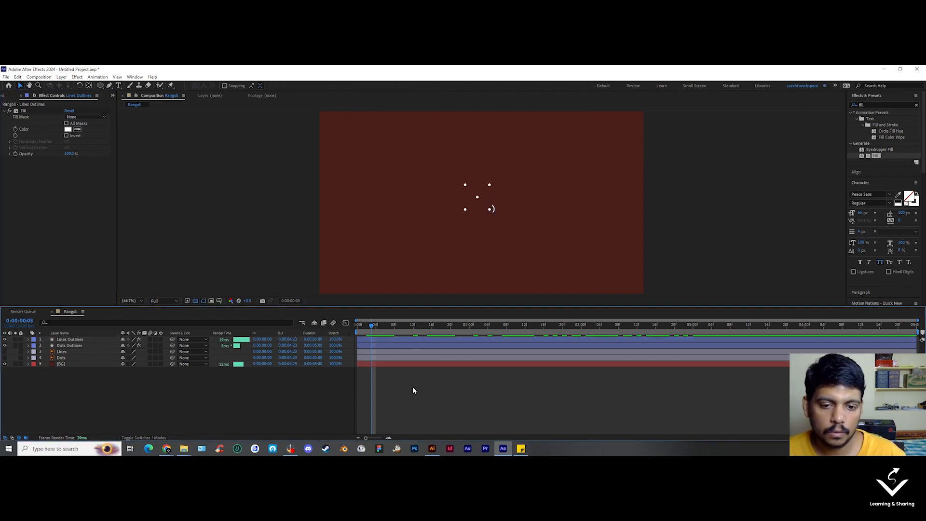
{"action": "mouse_move", "coordinate": [377, 333]}
{"action": "left_mouse_down"}
{"action": "mouse_move", "coordinate": [358, 333]}
{"action": "mouse_move", "coordinate": [398, 332]}
{"action": "mouse_move", "coordinate": [369, 333]}
{"action": "mouse_move", "coordinate": [398, 336]}
{"action": "mouse_move", "coordinate": [390, 340]}
{"action": "left_mouse_up"}
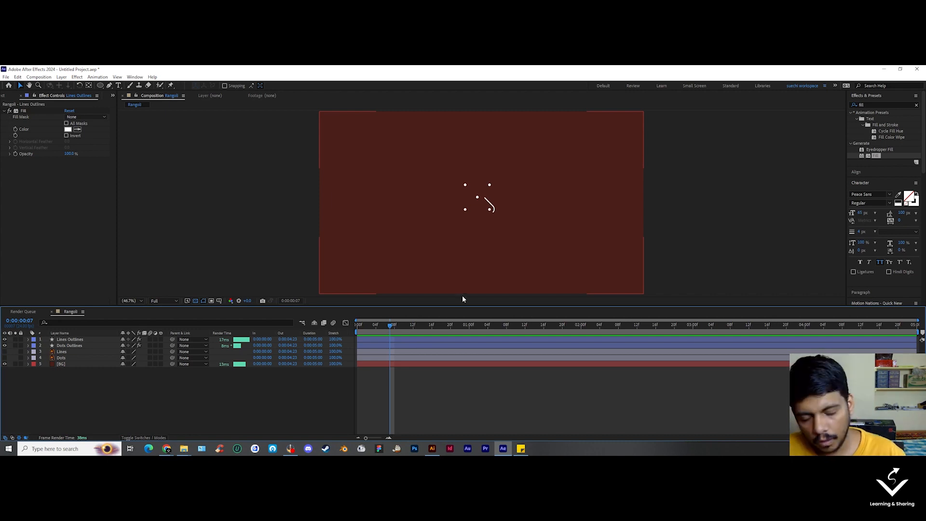
{"action": "left_click_drag", "start_coordinate": [390, 327], "coordinate": [438, 377]}
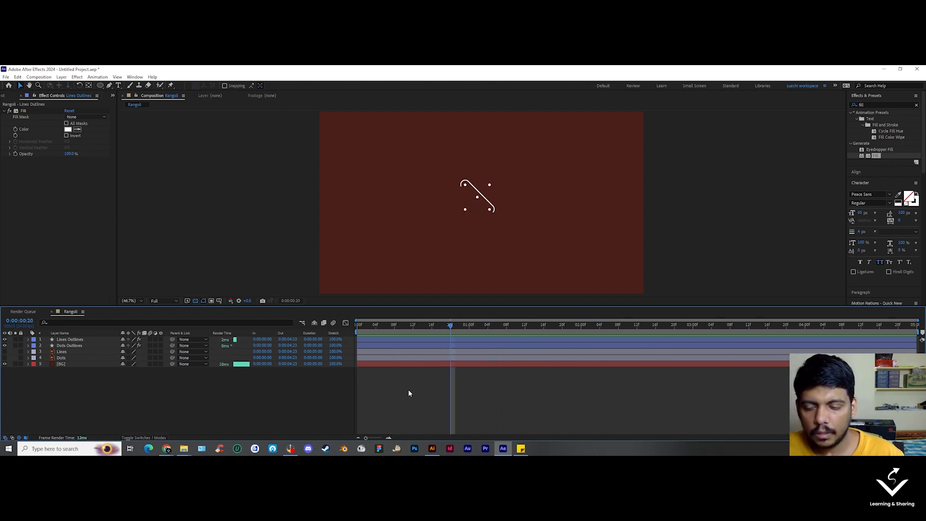
Step: Create a 1920 x 1080 dark red solid named Rangoli mask and hide it, keeping the layer selected
{"action": "right_click", "coordinate": [96, 391]}
{"action": "right_click", "coordinate": [83, 407]}
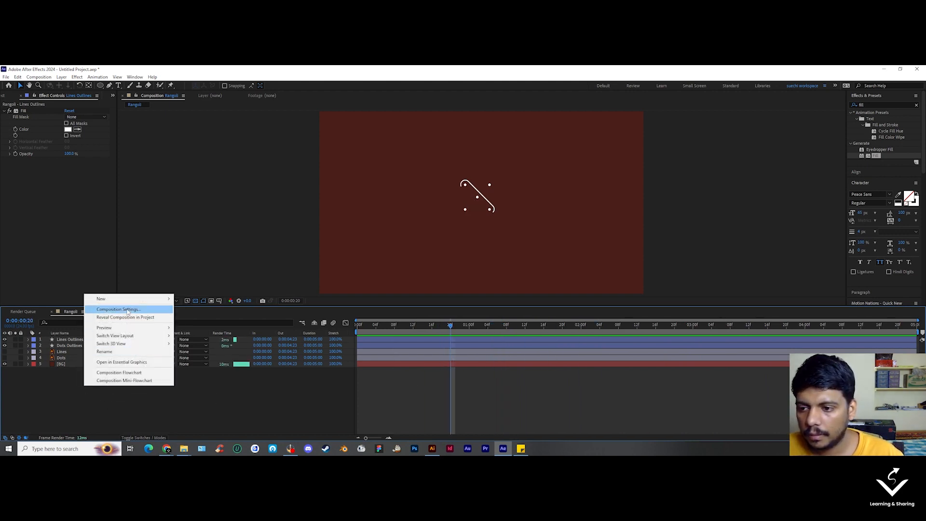
{"action": "mouse_move", "coordinate": [126, 299]}
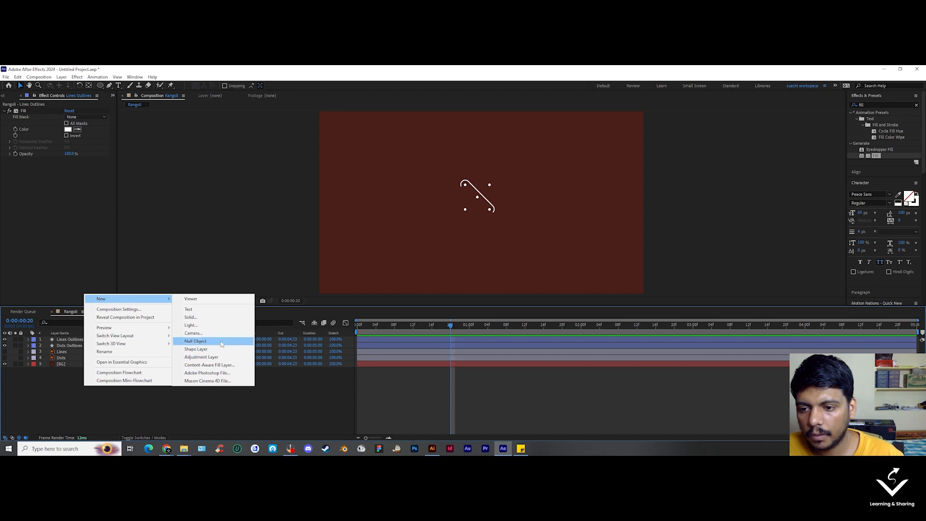
{"action": "left_click", "coordinate": [198, 317]}
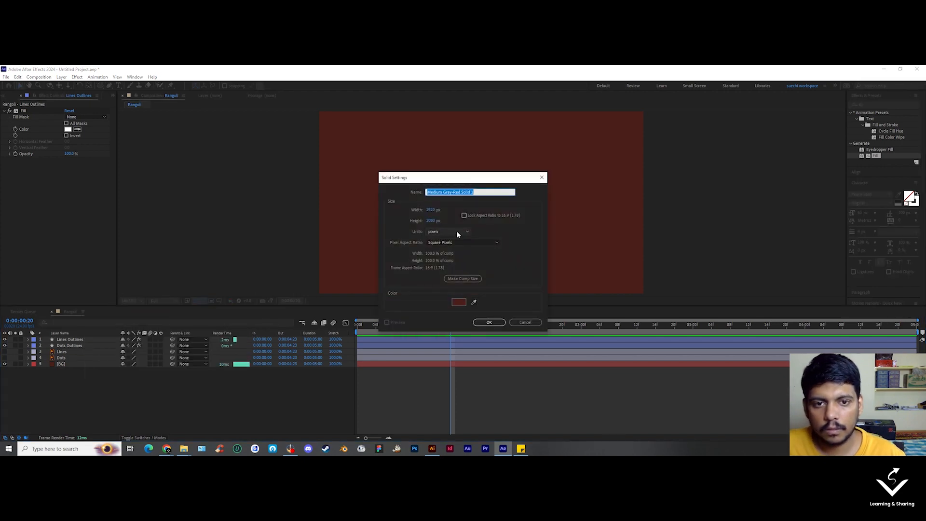
{"action": "type", "text": "Rangoli mask"}
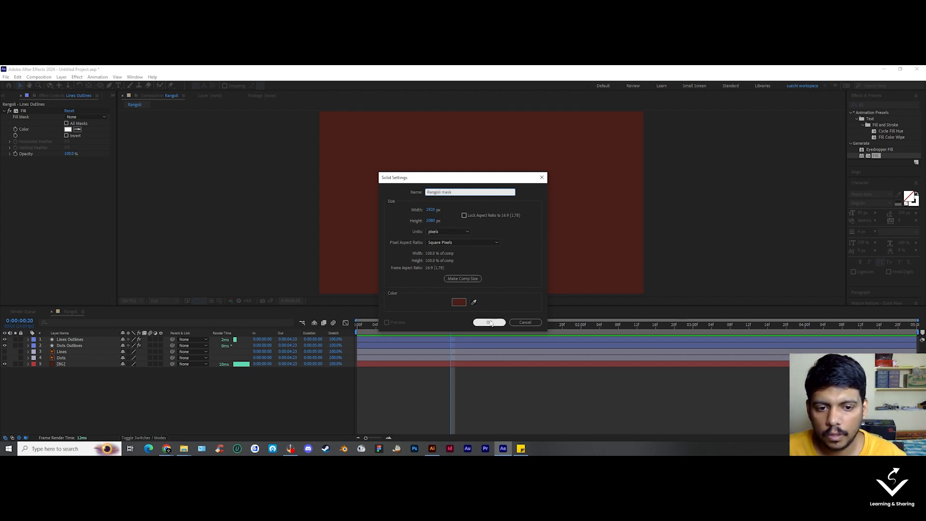
{"action": "left_click", "coordinate": [488, 322]}
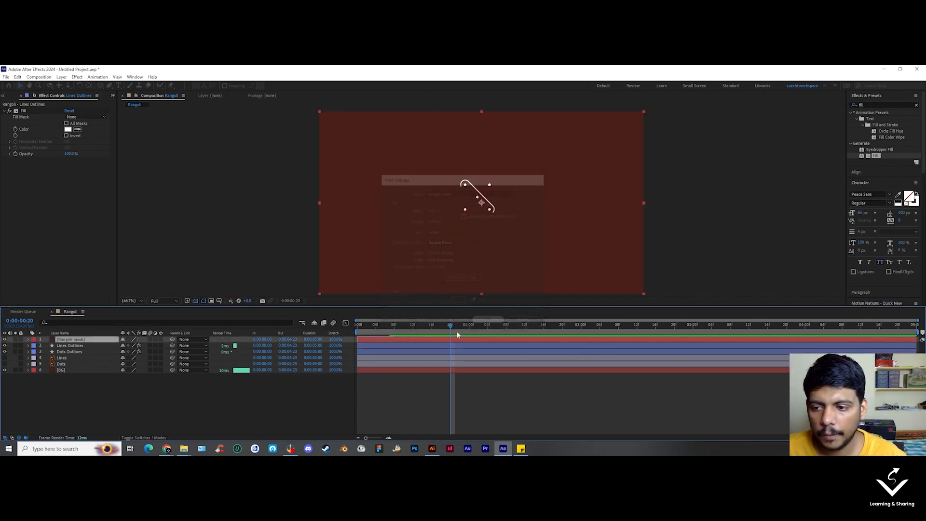
{"action": "left_click", "coordinate": [5, 340]}
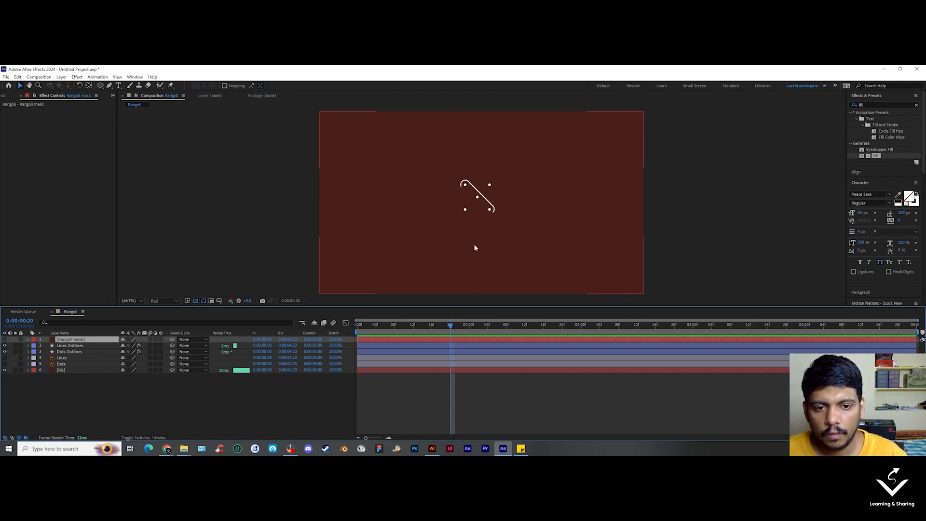
{"action": "left_click", "coordinate": [83, 341]}
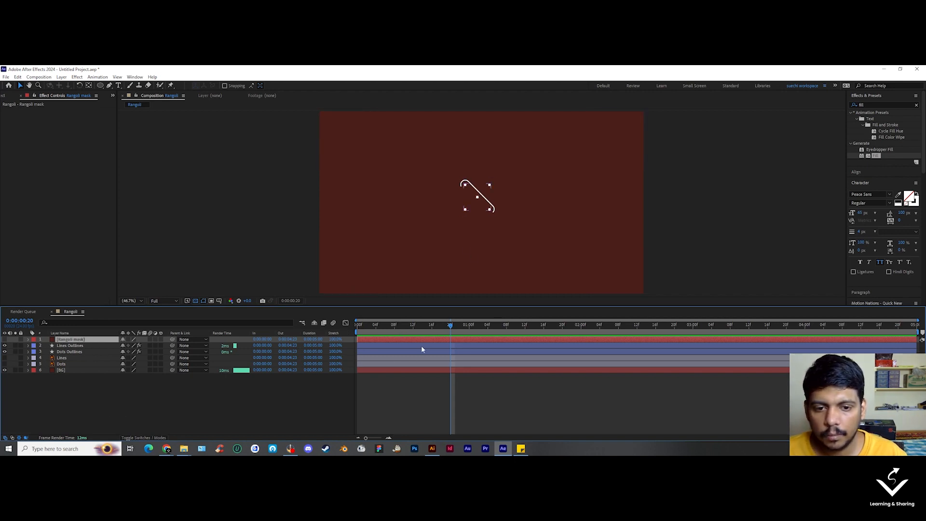
Step: At 0:00:02:09, trace the fully drawn diagonal loop with the Pen tool as a closed mask on the Rangoli mask layer
{"action": "left_click_drag", "start_coordinate": [450, 329], "coordinate": [714, 341]}
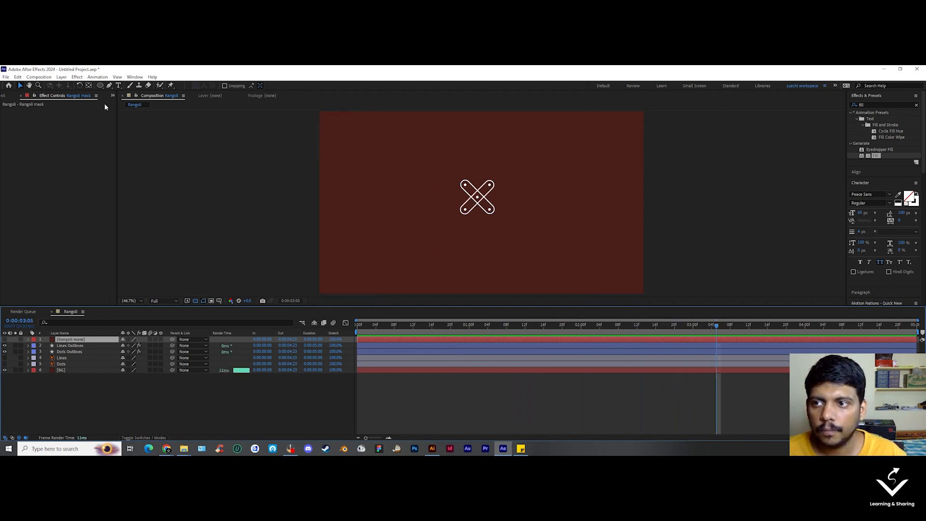
{"action": "key", "text": "g"}
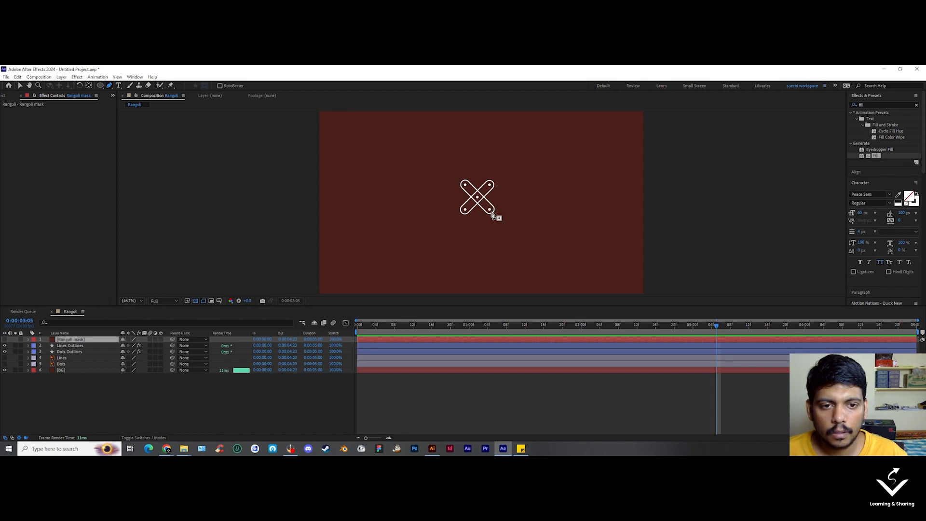
{"action": "key", "text": "slash"}
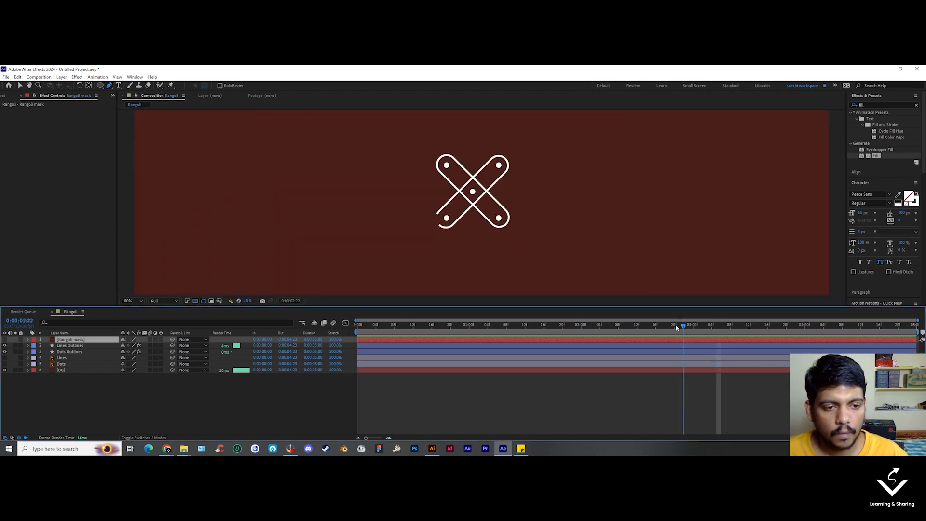
{"action": "left_click_drag", "start_coordinate": [675, 324], "coordinate": [487, 322]}
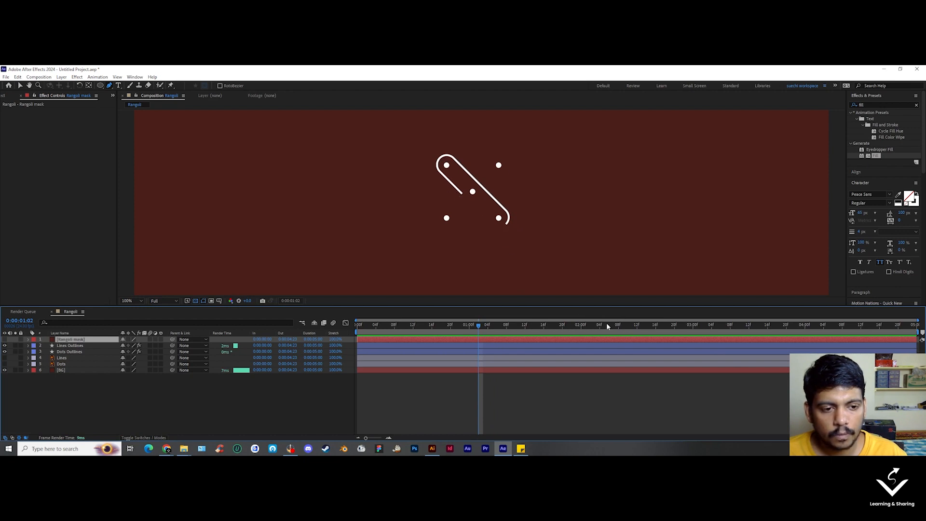
{"action": "left_click_drag", "start_coordinate": [606, 324], "coordinate": [640, 325]}
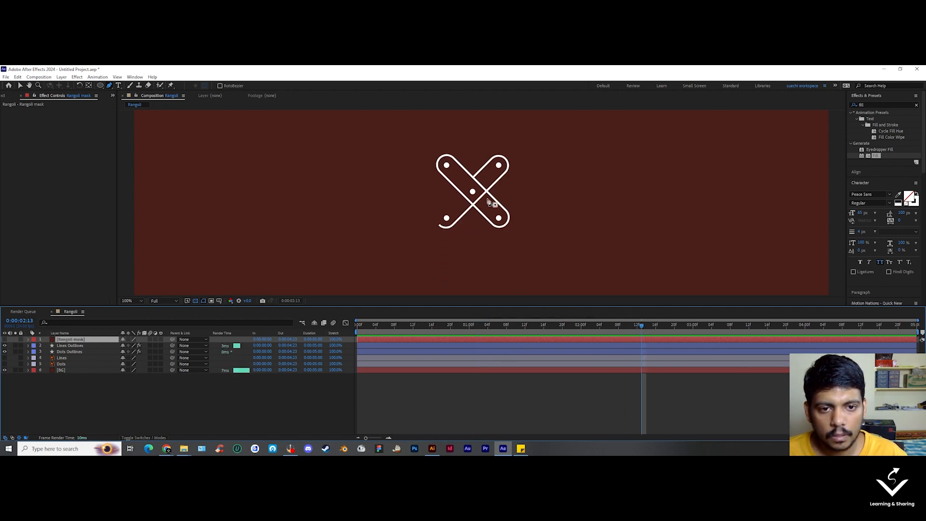
{"action": "left_click_drag", "start_coordinate": [640, 328], "coordinate": [623, 338]}
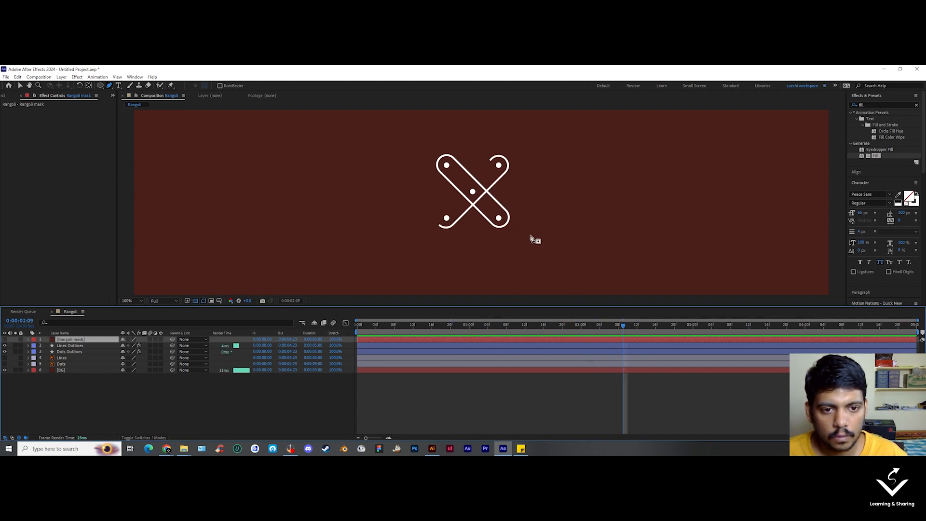
{"action": "key", "text": "period"}
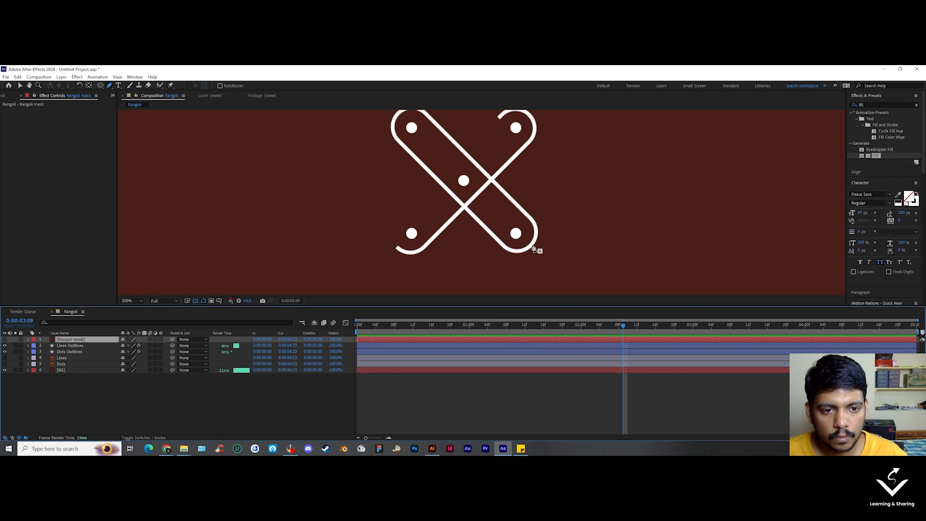
{"action": "left_click", "coordinate": [533, 246]}
{"action": "left_click", "coordinate": [529, 217]}
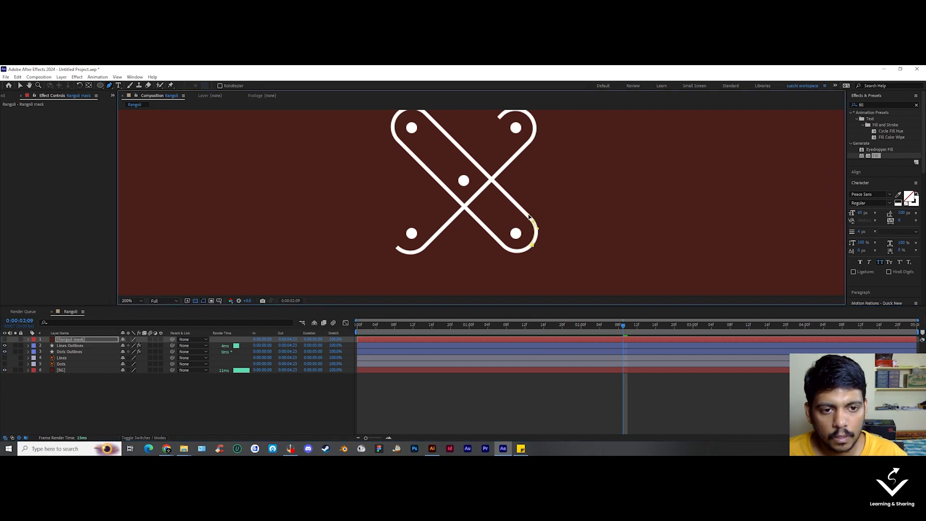
{"action": "left_click_drag", "start_coordinate": [527, 213], "coordinate": [523, 212]}
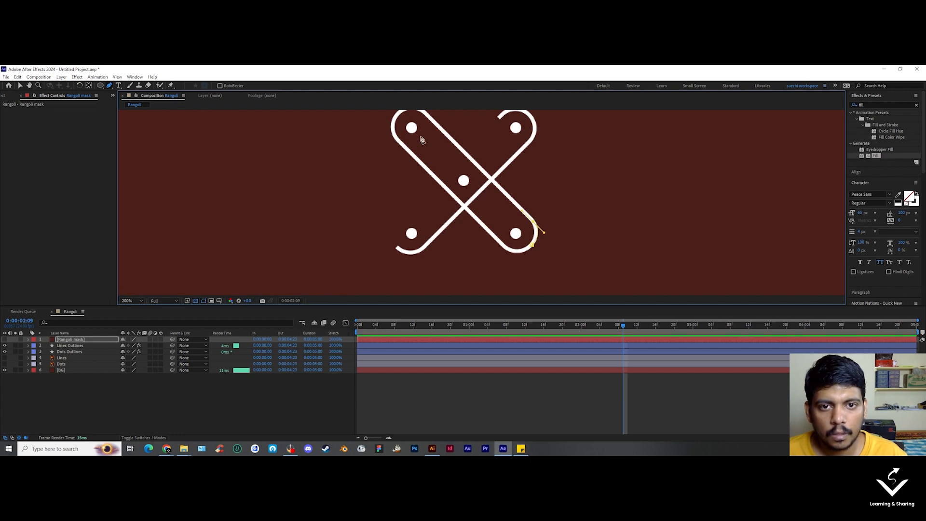
{"action": "left_click_drag", "start_coordinate": [422, 140], "coordinate": [407, 166]}
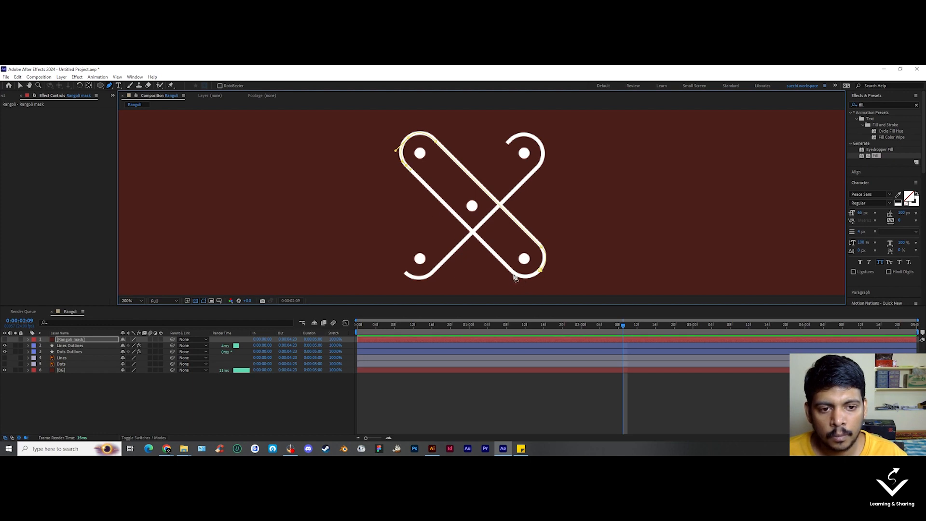
{"action": "left_click", "coordinate": [541, 270]}
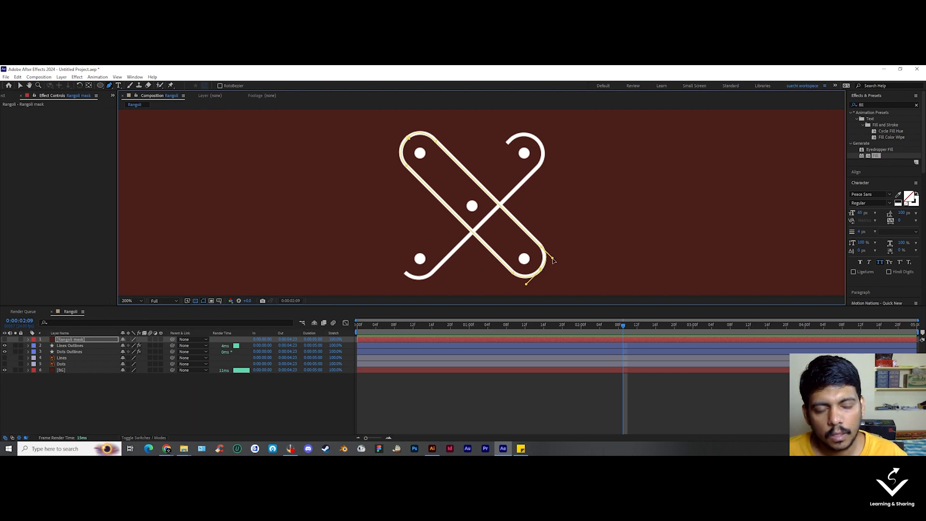
{"action": "left_click_drag", "start_coordinate": [552, 259], "coordinate": [549, 256]}
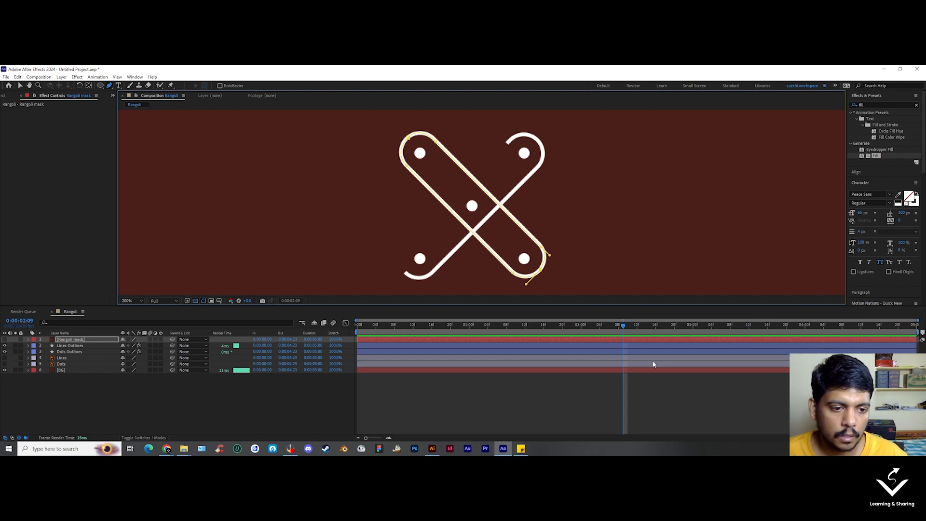
Step: Trace the second, crossing loop as another closed mask on the Rangoli mask layer, advancing to 0:00:03:01 to complete it
{"action": "left_click", "coordinate": [629, 339]}
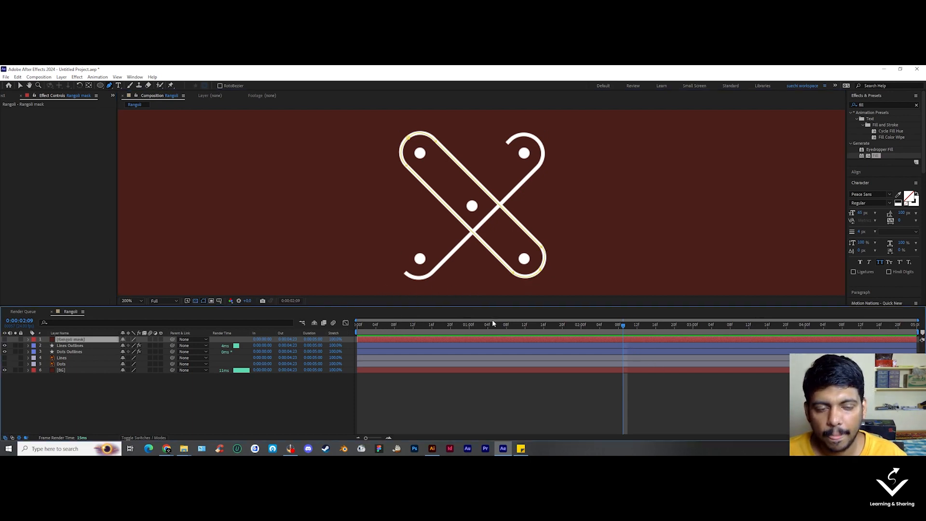
{"action": "left_click", "coordinate": [405, 275]}
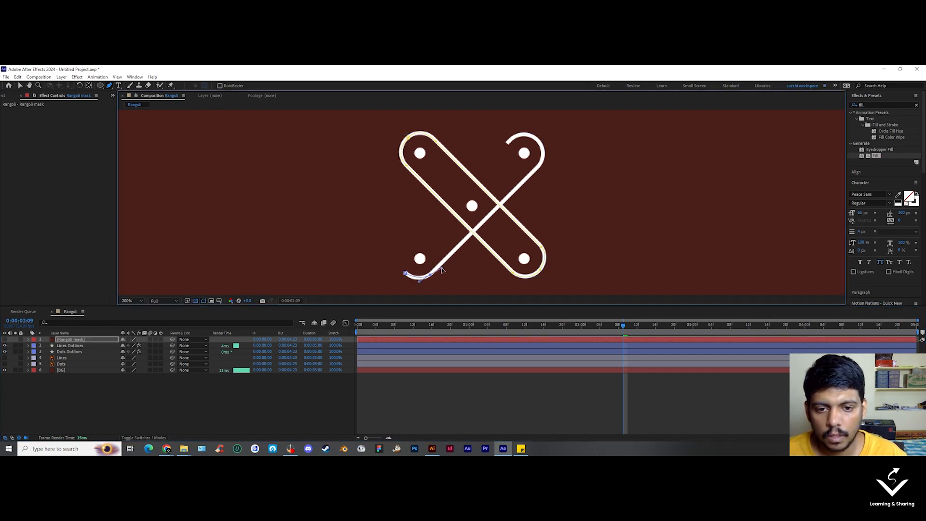
{"action": "left_click_drag", "start_coordinate": [431, 274], "coordinate": [440, 266]}
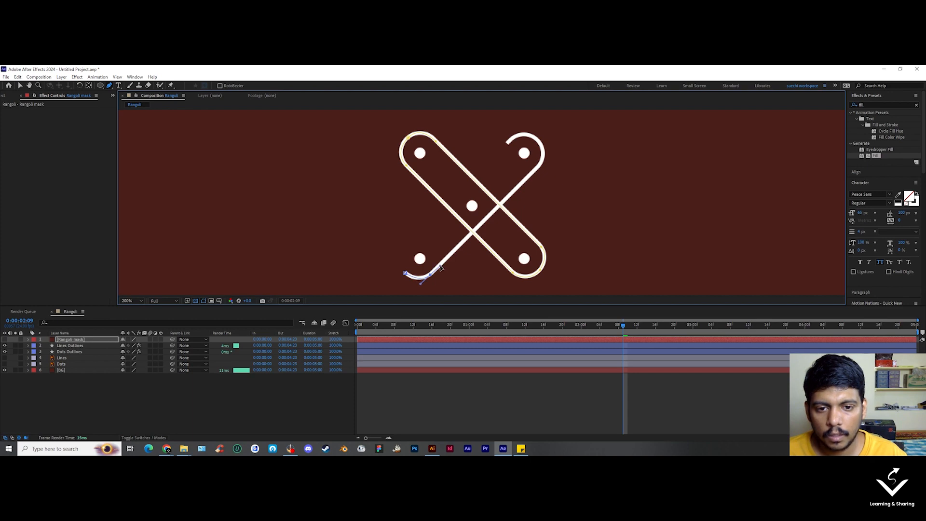
{"action": "left_click_drag", "start_coordinate": [430, 275], "coordinate": [429, 275]}
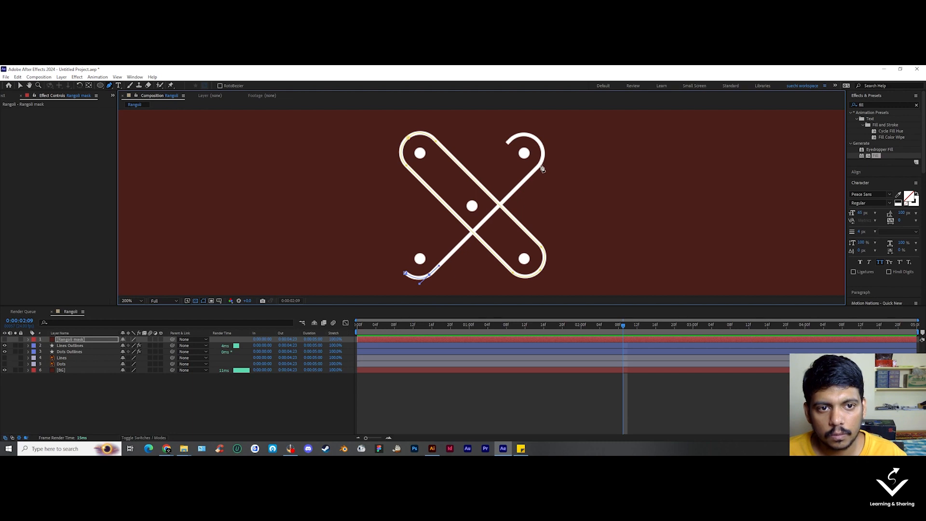
{"action": "left_click_drag", "start_coordinate": [537, 166], "coordinate": [539, 143]}
{"action": "left_click", "coordinate": [509, 141]}
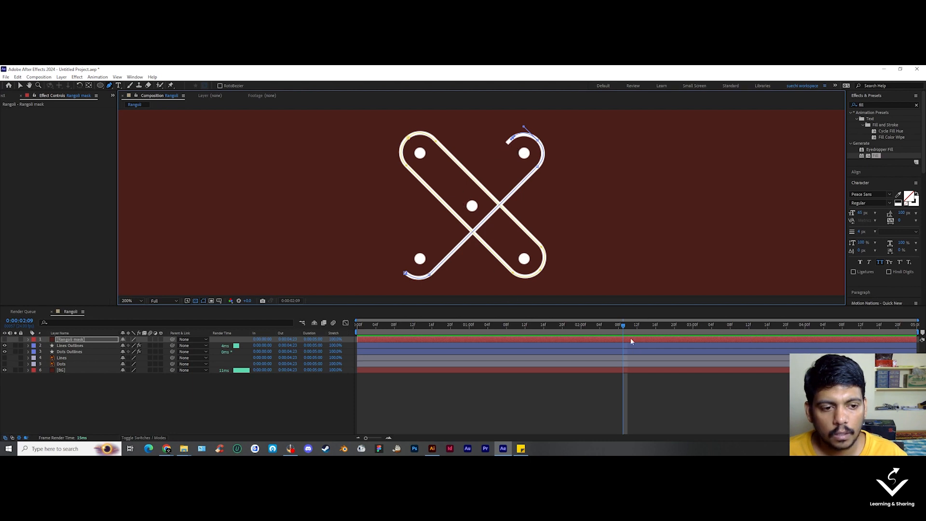
{"action": "left_click_drag", "start_coordinate": [622, 326], "coordinate": [697, 328]}
{"action": "left_click_drag", "start_coordinate": [404, 270], "coordinate": [413, 282]}
{"action": "key", "text": "v"}
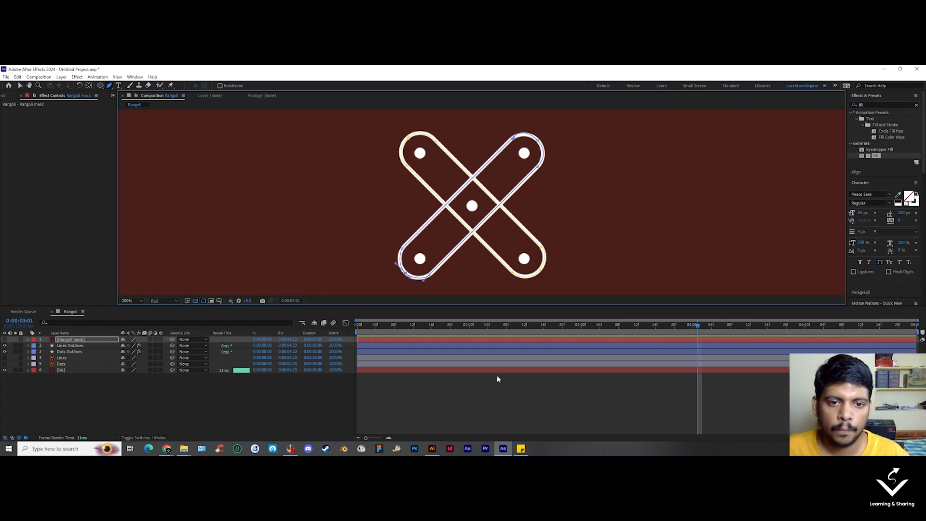
Step: Expand the Rangoli mask layer to show its masks and select Mask 1
{"action": "left_click", "coordinate": [498, 378]}
{"action": "left_click", "coordinate": [67, 339]}
{"action": "left_click", "coordinate": [28, 339]}
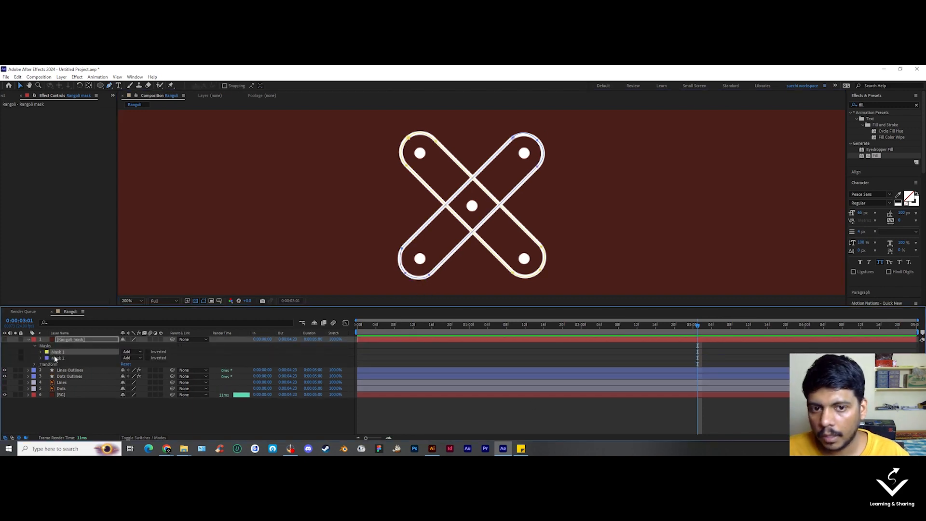
{"action": "left_click", "coordinate": [61, 353]}
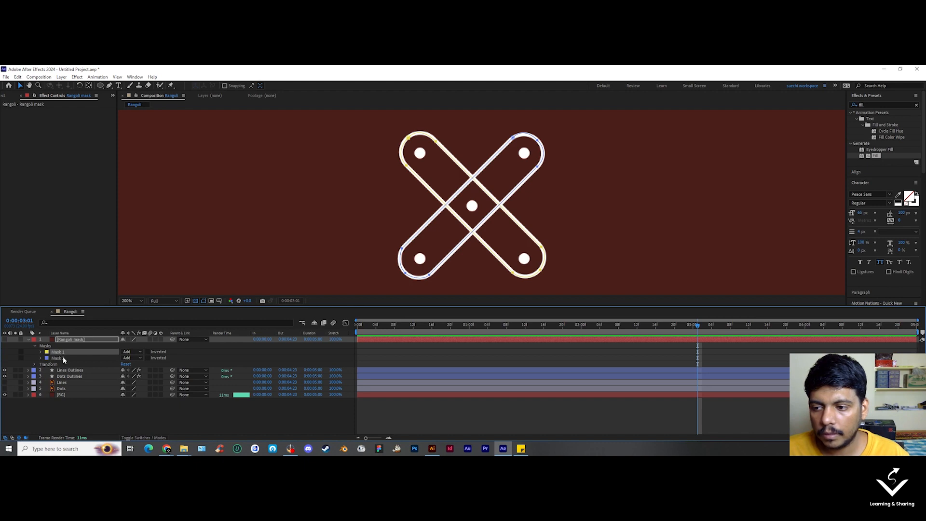
Step: Add a null object to the Rangoli composition with the whole frame in view
{"action": "left_click", "coordinate": [448, 428]}
{"action": "right_click", "coordinate": [220, 413]}
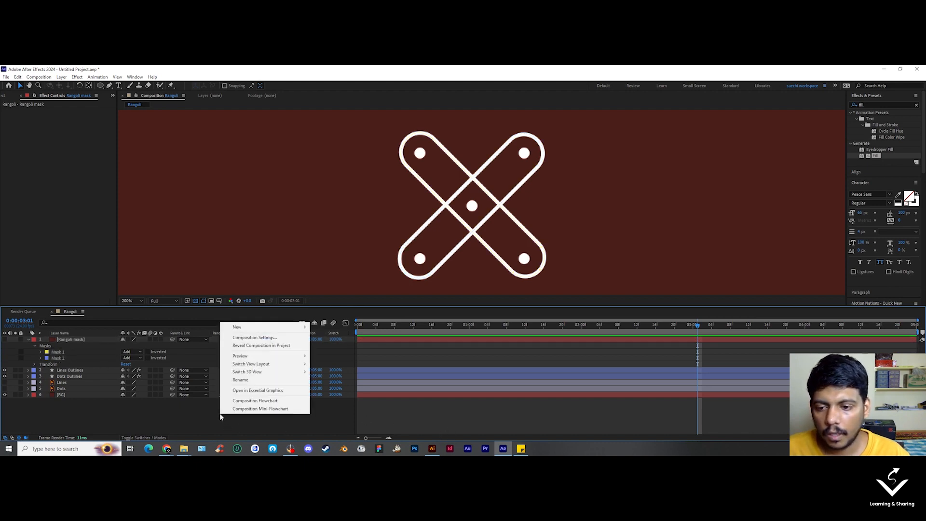
{"action": "mouse_move", "coordinate": [285, 327]}
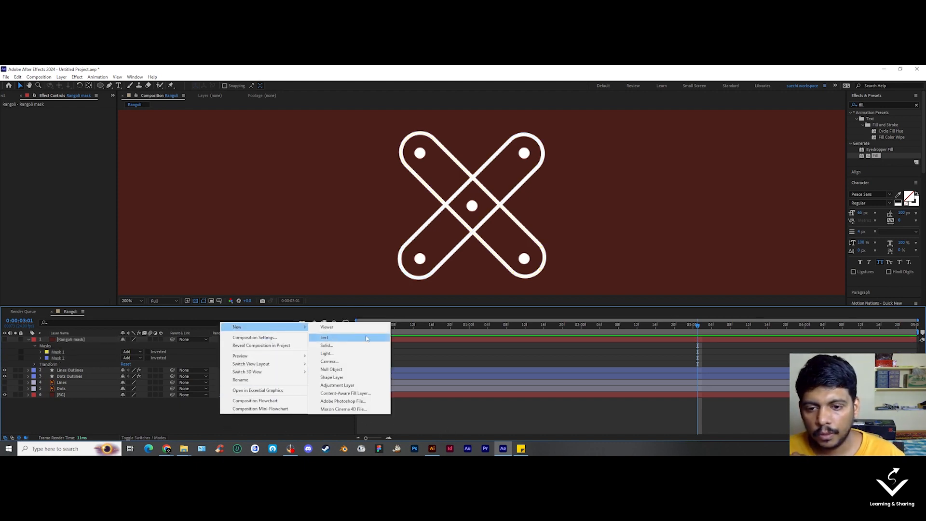
{"action": "left_click", "coordinate": [358, 369]}
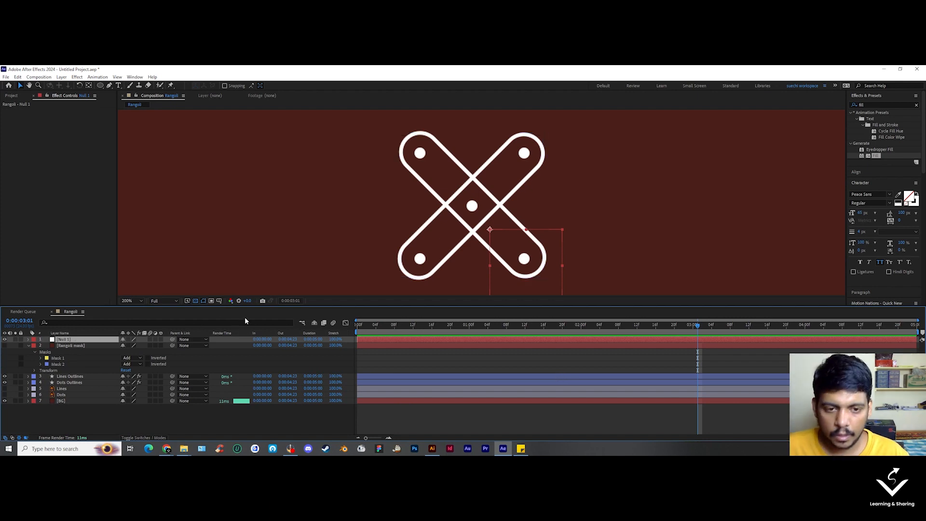
{"action": "key", "text": "shift+slash"}
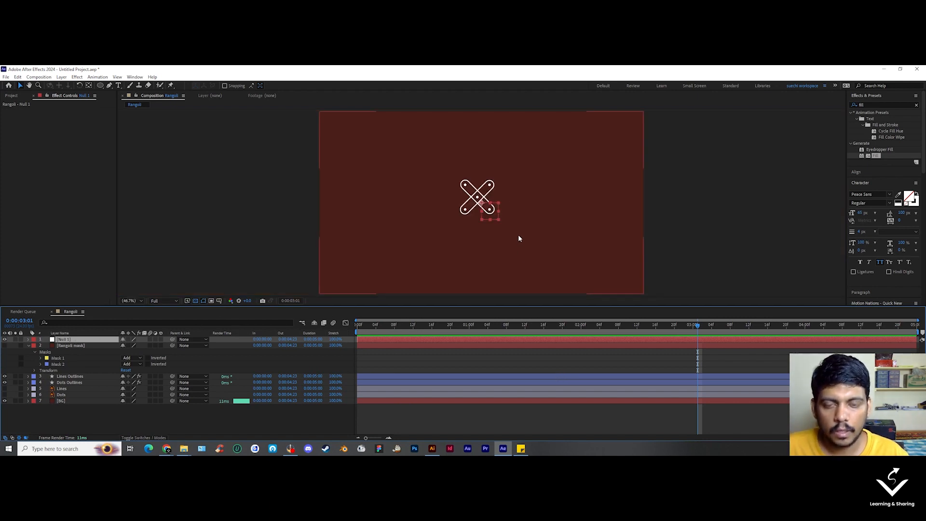
Step: Expand Mask 1 on the Rangoli mask layer, copy its Mask Path, and return the playhead to 0:00:00:00
{"action": "left_click", "coordinate": [66, 358]}
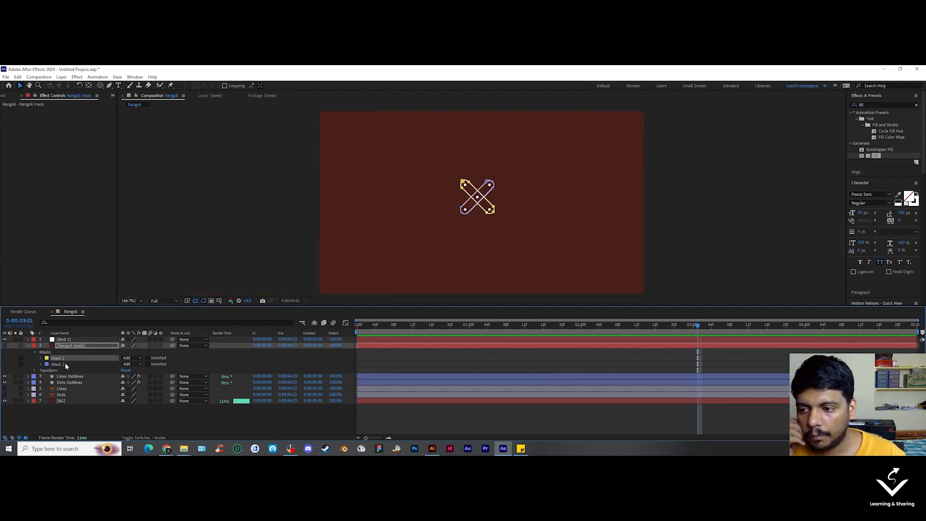
{"action": "left_click", "coordinate": [75, 338]}
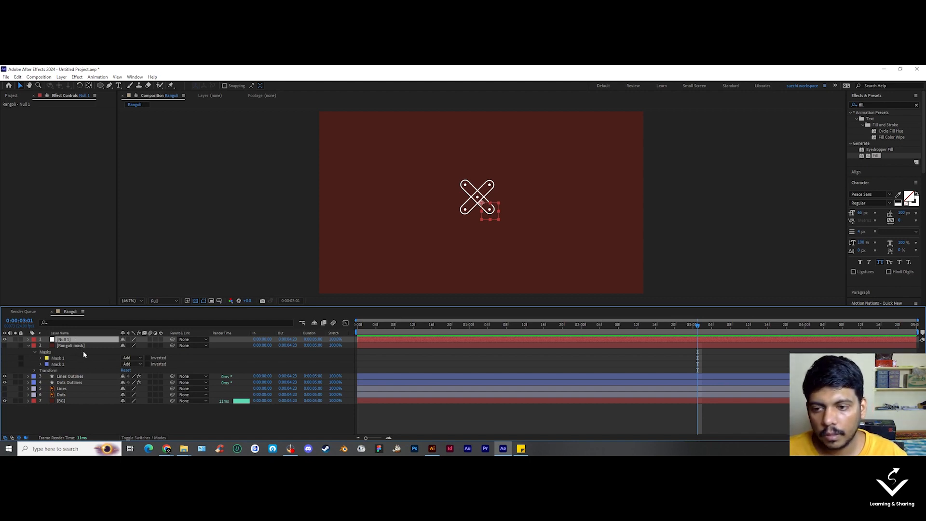
{"action": "left_click", "coordinate": [41, 358]}
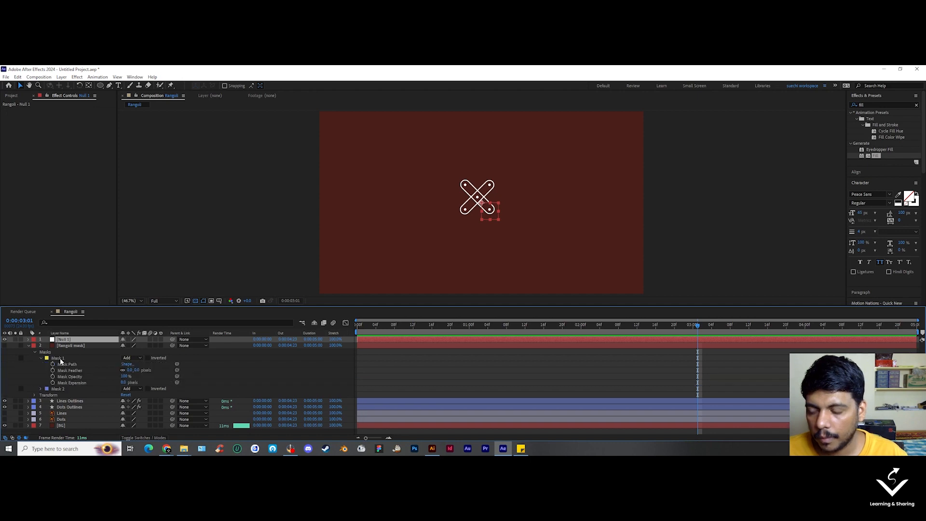
{"action": "left_click", "coordinate": [60, 358]}
{"action": "left_click", "coordinate": [66, 365]}
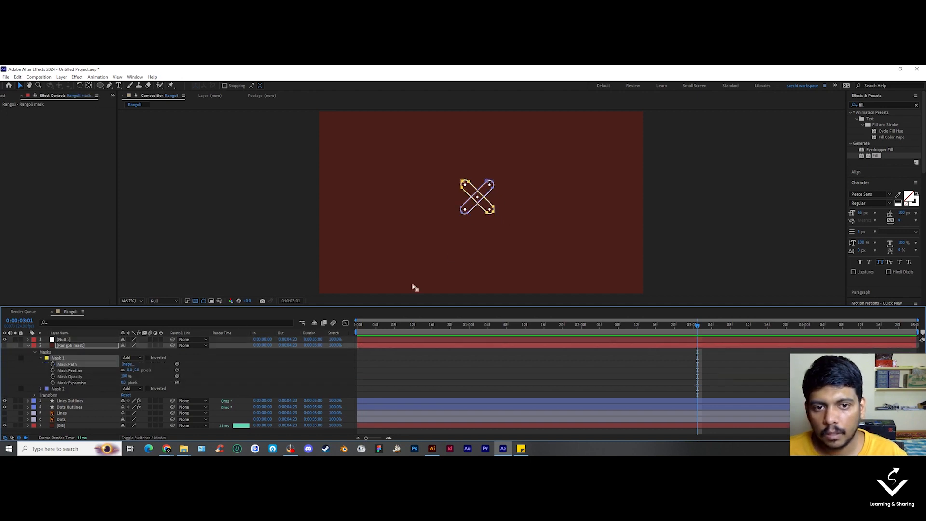
{"action": "scroll", "coordinate": [498, 213], "scroll_direction": "up", "scroll_amount": 3}
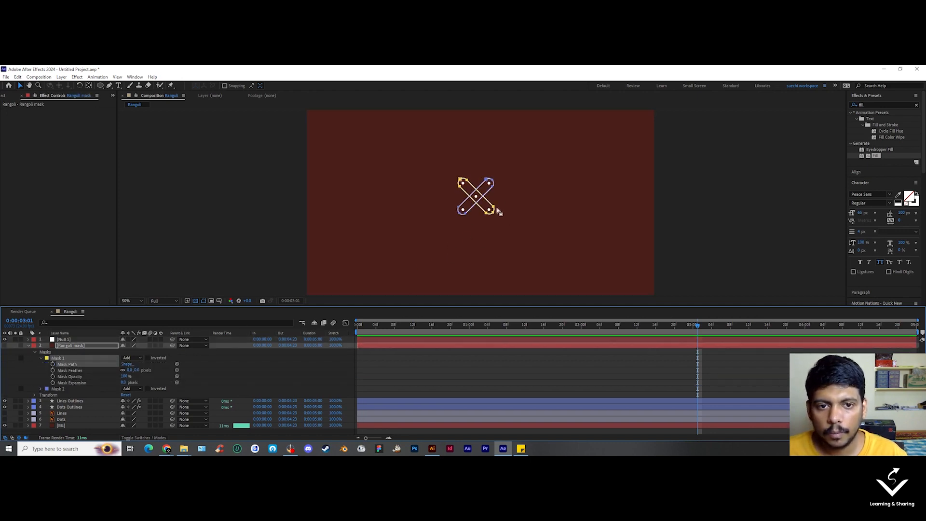
{"action": "left_click_drag", "start_coordinate": [584, 327], "coordinate": [356, 331]}
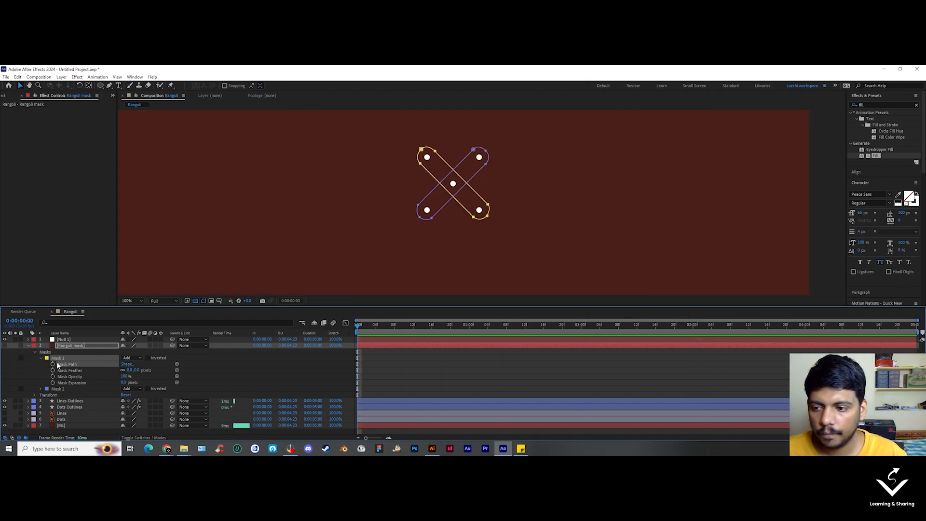
Step: Collapse the Rangoli mask layer and paste the copied mask path into the null's Position at 0:00:00:00
{"action": "left_click", "coordinate": [28, 346]}
{"action": "left_click", "coordinate": [73, 340]}
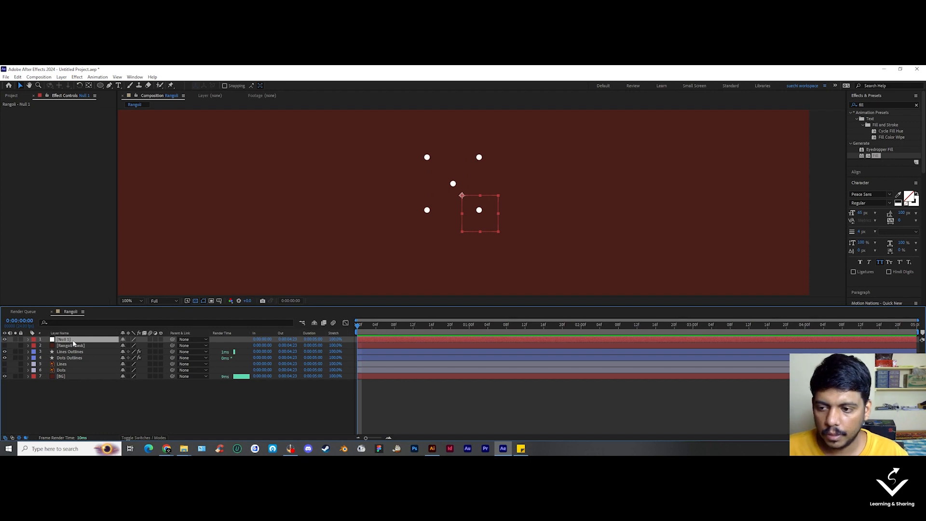
{"action": "key", "text": "p"}
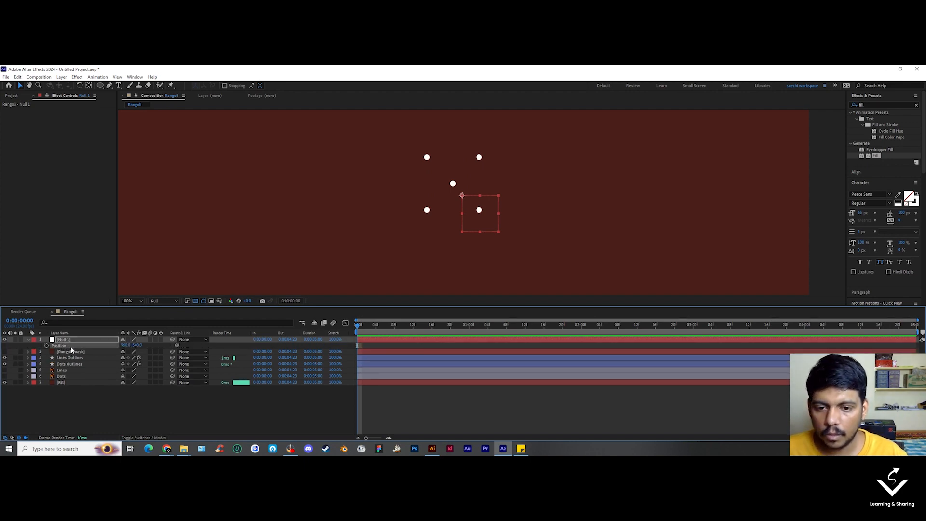
{"action": "key", "text": "ctrl+v"}
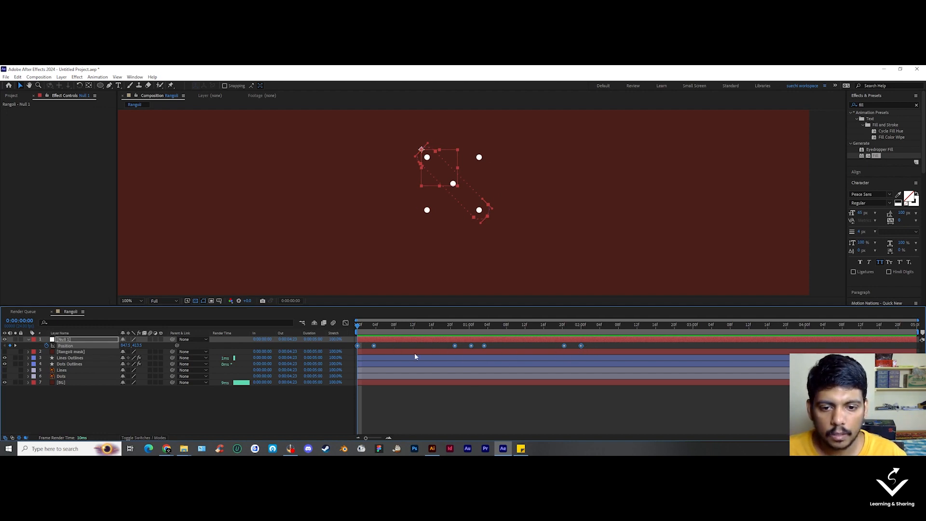
Step: Scrub to 0:00:01:00 to compare the null's motion with the line reveal, and return to the first frame
{"action": "left_click", "coordinate": [379, 407]}
{"action": "mouse_move", "coordinate": [358, 328]}
{"action": "left_mouse_down"}
{"action": "mouse_move", "coordinate": [477, 347]}
{"action": "mouse_move", "coordinate": [595, 349]}
{"action": "mouse_move", "coordinate": [341, 348]}
{"action": "mouse_move", "coordinate": [469, 355]}
{"action": "left_mouse_up"}
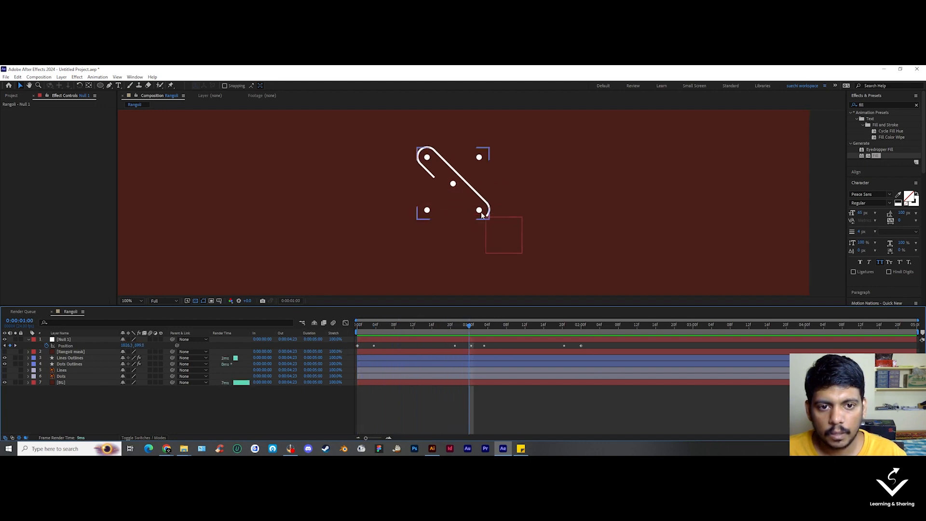
{"action": "key", "text": "Home"}
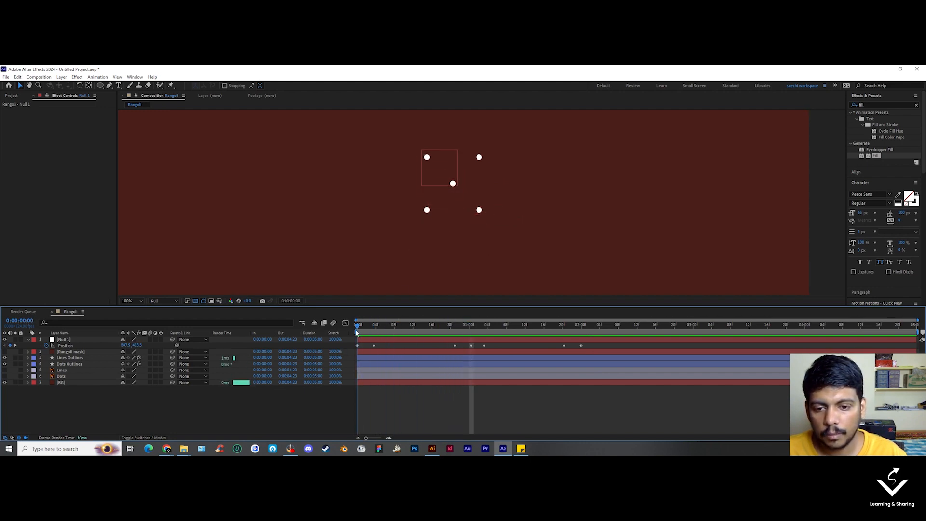
Step: Set the outermost point at the lower-right end of Mask 1's diagonal loop as the mask's first vertex
{"action": "left_click", "coordinate": [70, 352]}
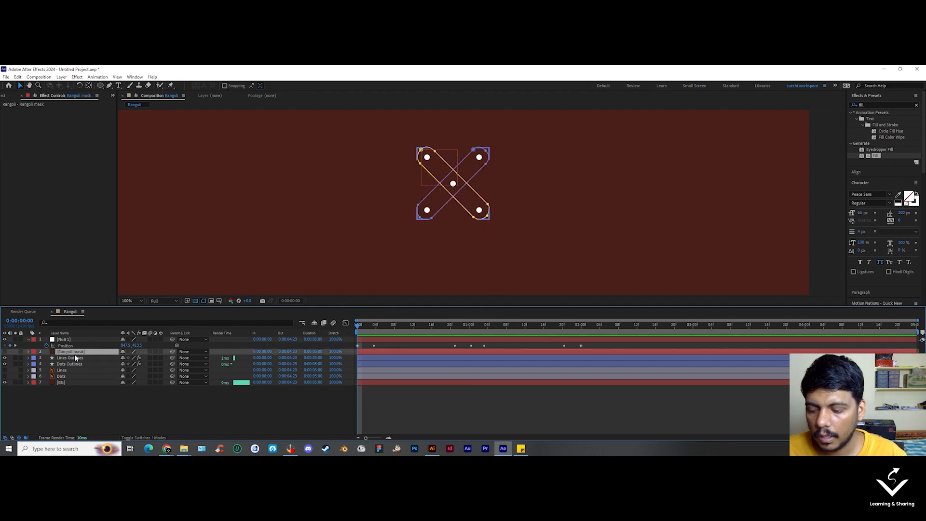
{"action": "key", "text": "m"}
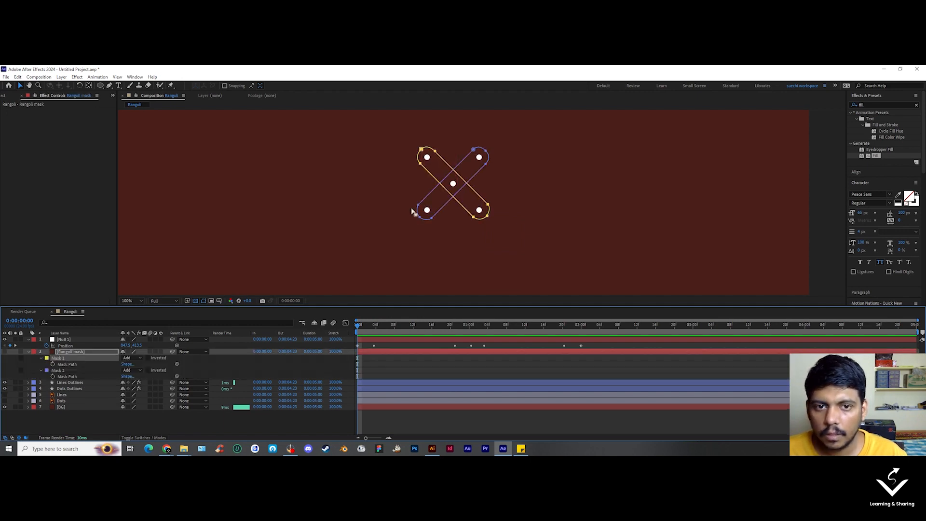
{"action": "scroll", "coordinate": [424, 153], "scroll_direction": "up", "scroll_amount": 2}
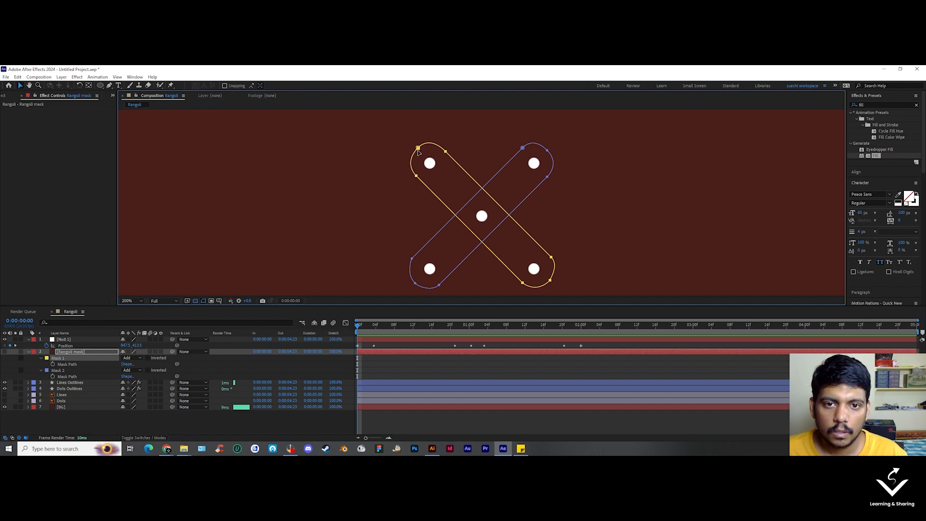
{"action": "left_click_drag", "start_coordinate": [552, 285], "coordinate": [495, 237]}
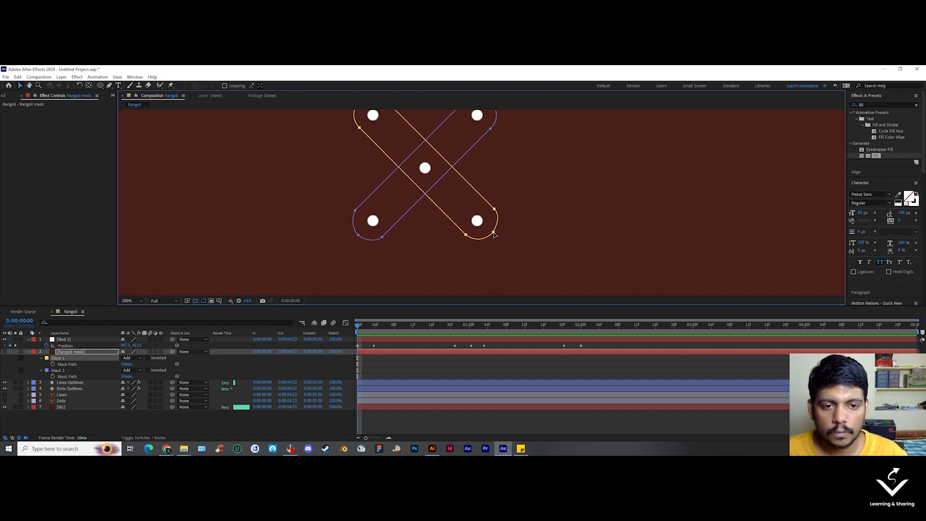
{"action": "left_click", "coordinate": [493, 234]}
{"action": "left_click", "coordinate": [503, 239]}
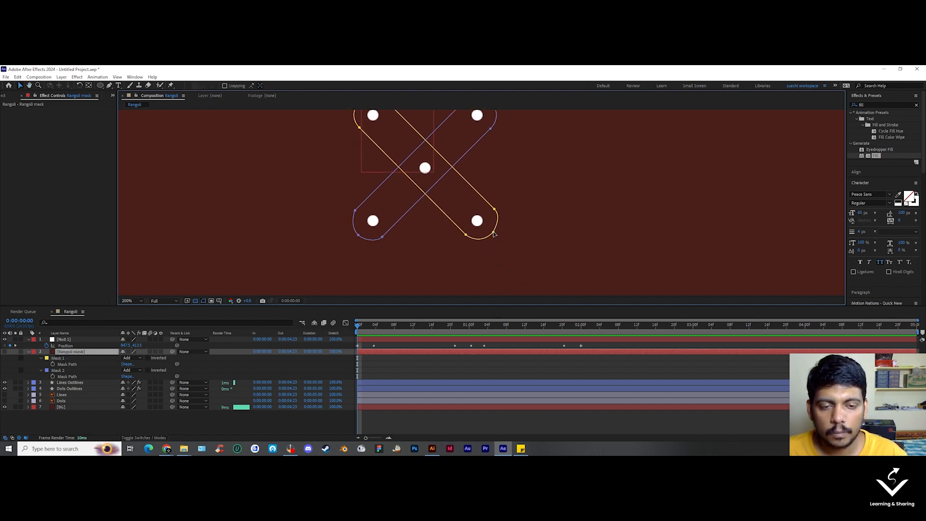
{"action": "left_click", "coordinate": [493, 234]}
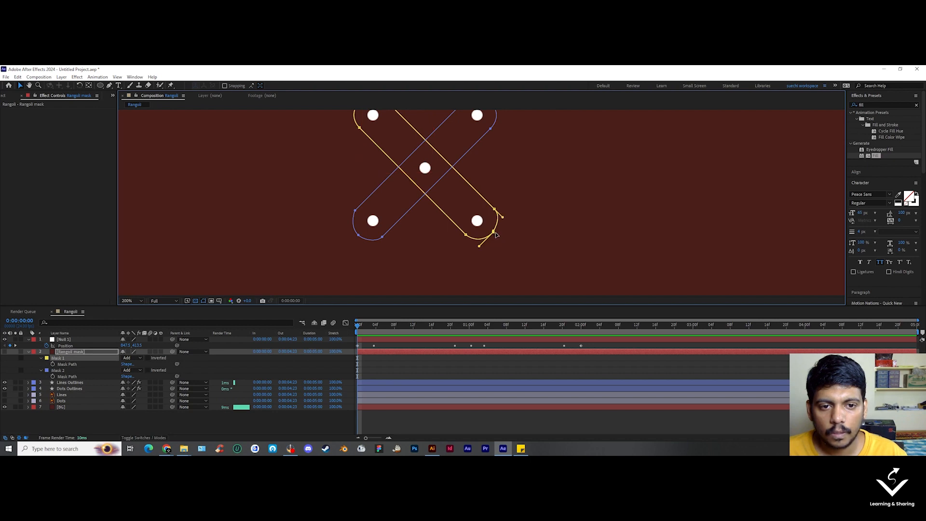
{"action": "right_click", "coordinate": [495, 232]}
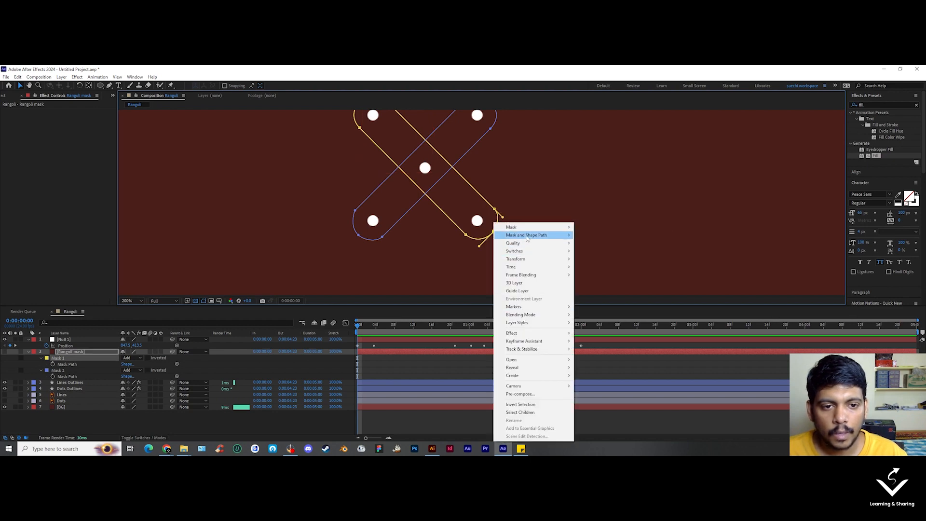
{"action": "mouse_move", "coordinate": [527, 237]}
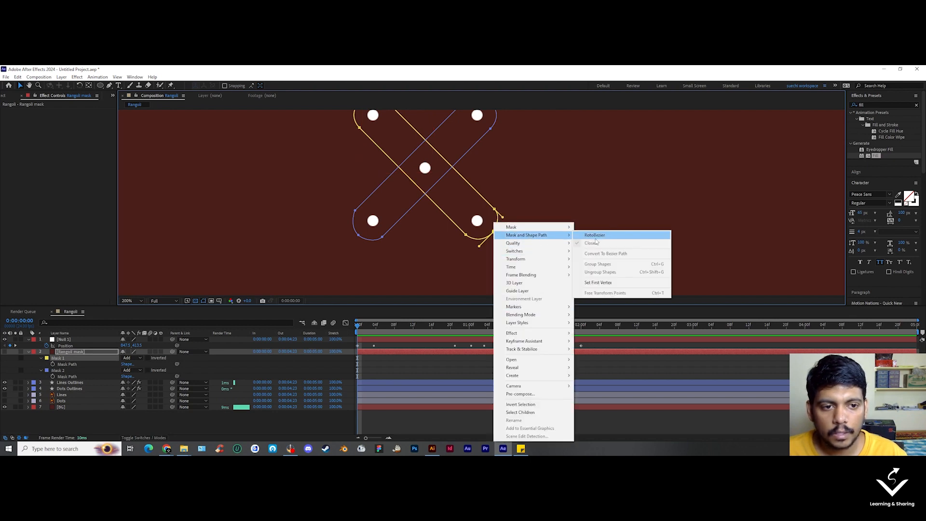
{"action": "left_click", "coordinate": [606, 283]}
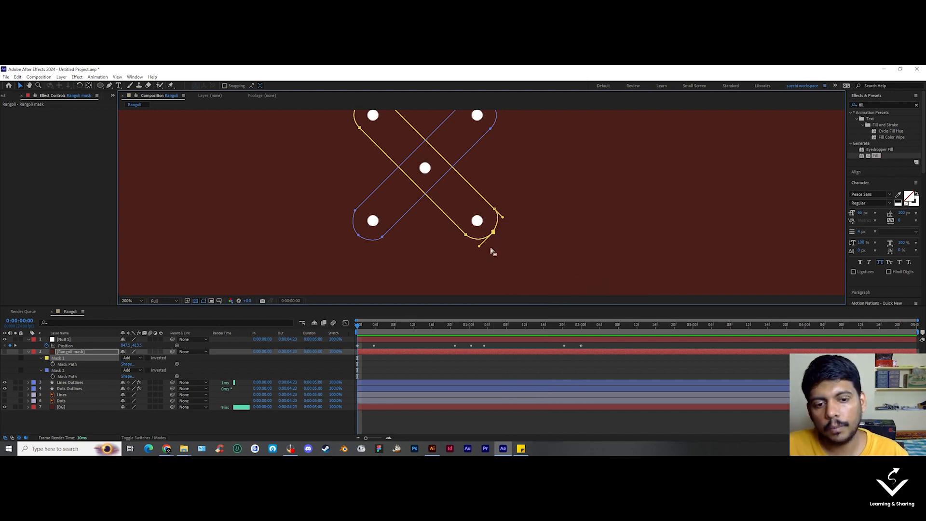
Step: Copy Mask 1's updated path and paste it over the existing Position keyframes of the null
{"action": "left_click", "coordinate": [403, 366]}
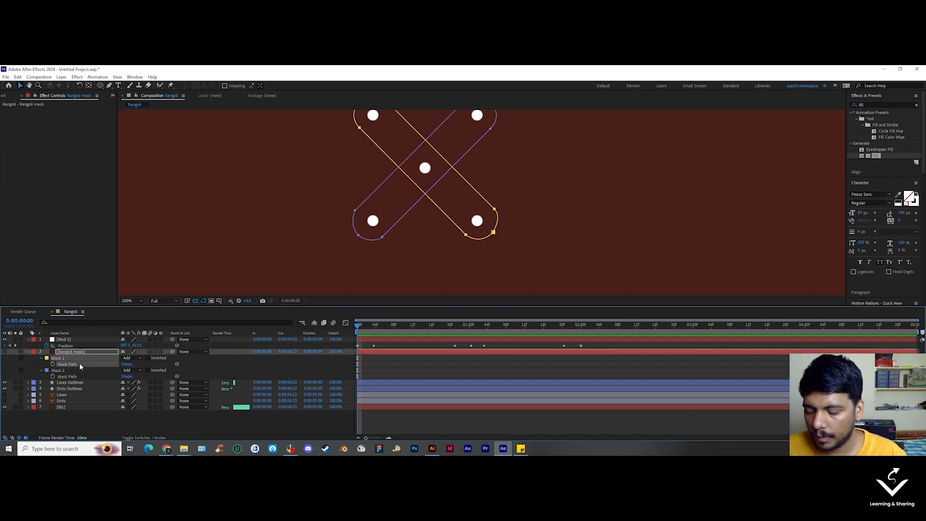
{"action": "left_click", "coordinate": [71, 347]}
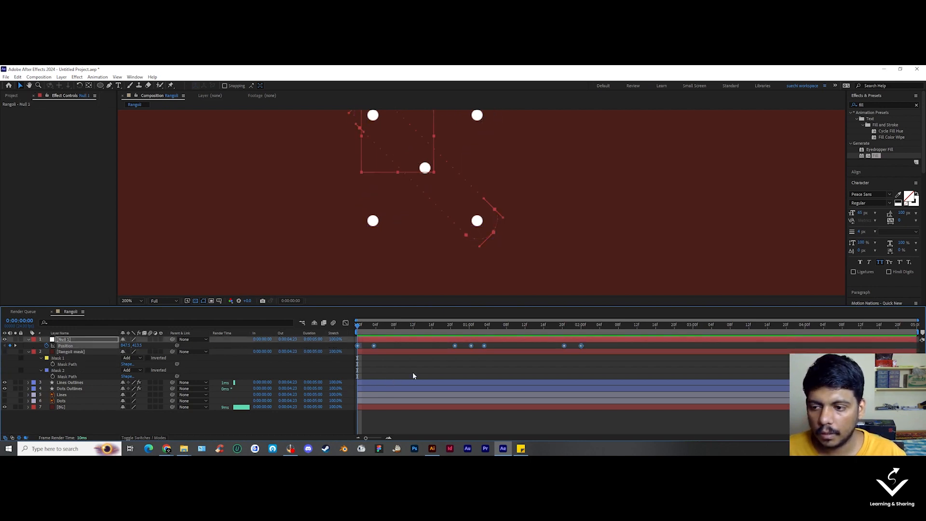
{"action": "key", "text": "ctrl+z"}
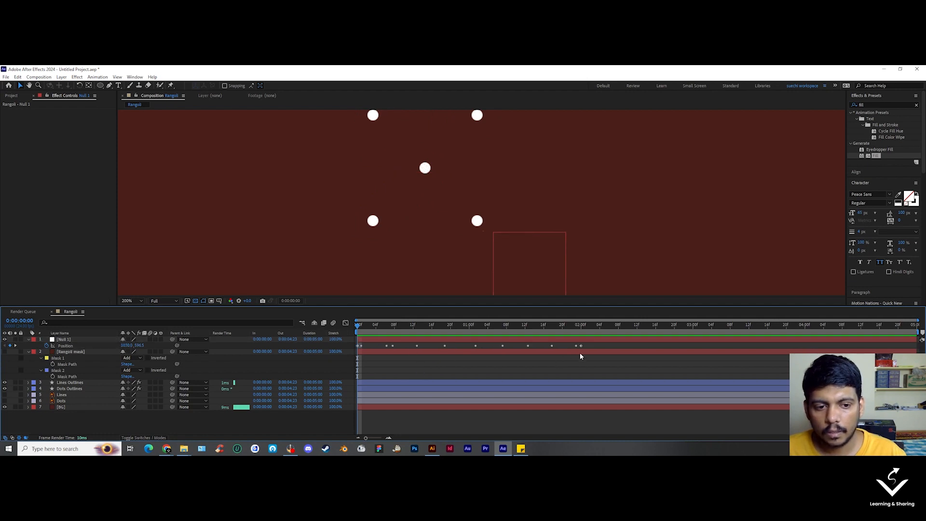
Step: Remove all Position keyframes from the null
{"action": "left_click", "coordinate": [77, 347]}
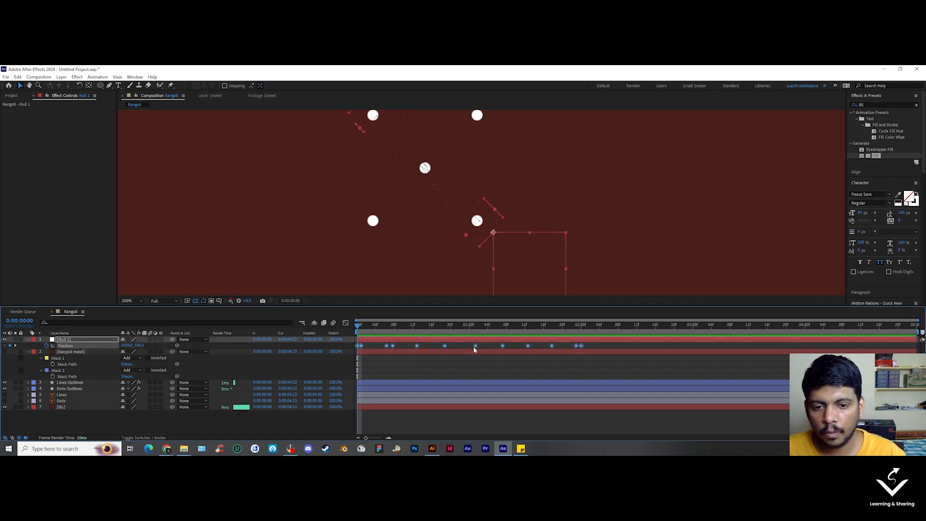
{"action": "left_click", "coordinate": [47, 345]}
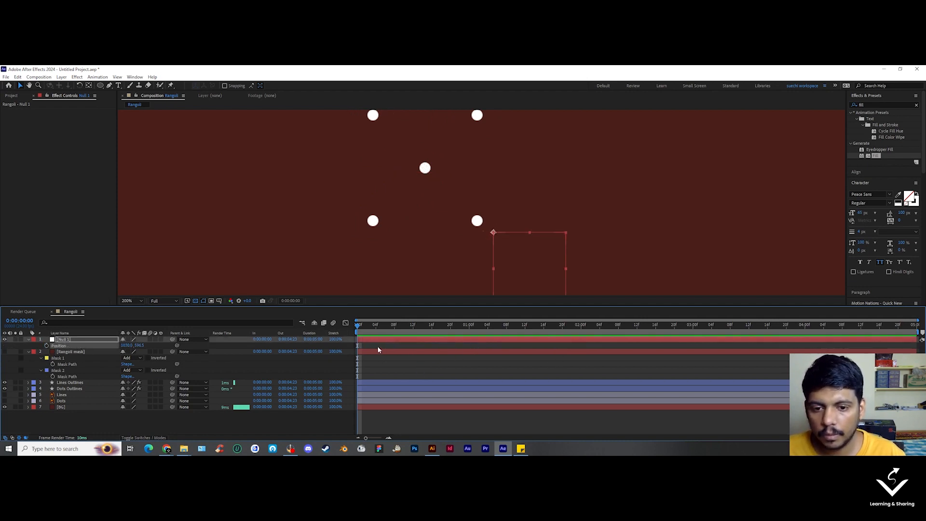
{"action": "left_click", "coordinate": [375, 340]}
Step: Copy Mask 1's Mask Path again and paste it into the null's cleared Position property at 0:00:00:00
{"action": "scroll", "coordinate": [394, 231], "scroll_direction": "down", "scroll_amount": 1}
{"action": "left_click", "coordinate": [71, 351]}
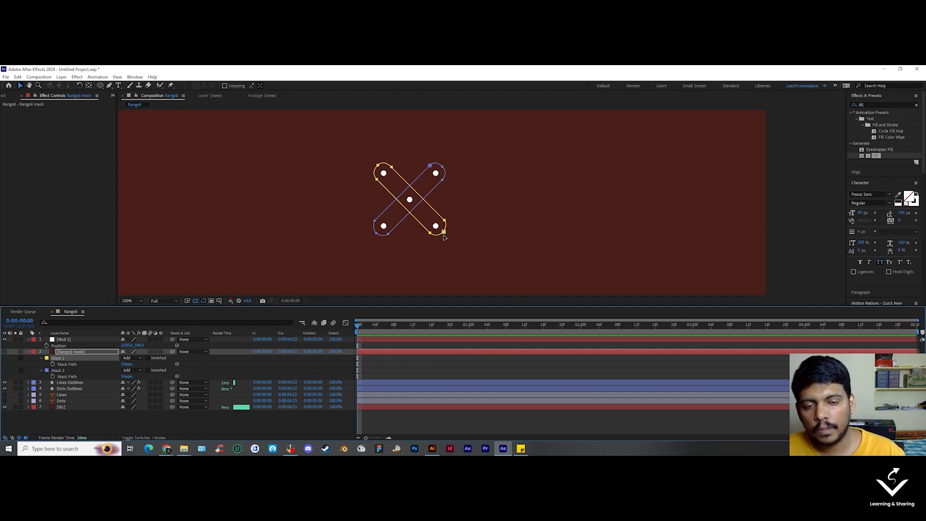
{"action": "left_click", "coordinate": [95, 365]}
{"action": "left_click", "coordinate": [79, 343]}
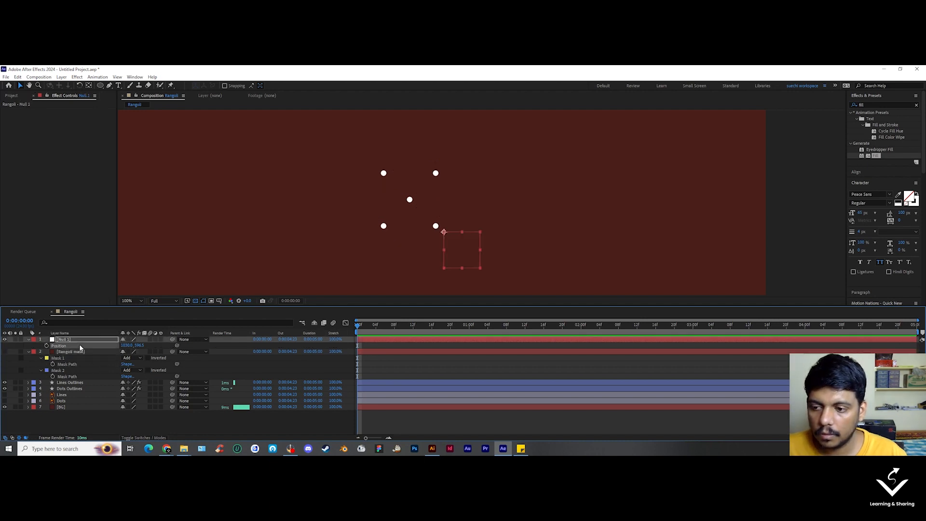
{"action": "key", "text": "ctrl+v"}
{"action": "left_click", "coordinate": [407, 370]}
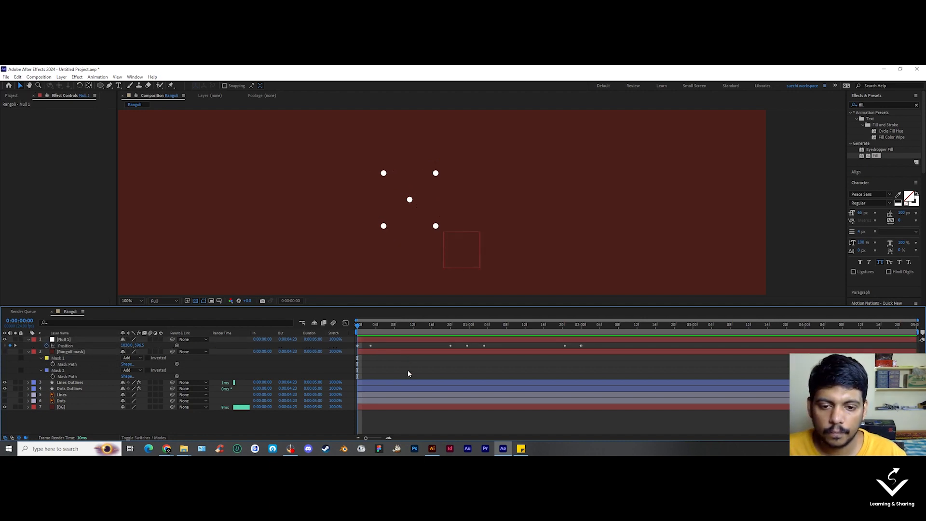
Step: At 0:00:02:00, duplicate the null as a layer starting at that time and remove the copy's Position keyframes
{"action": "left_click_drag", "start_coordinate": [371, 326], "coordinate": [580, 348]}
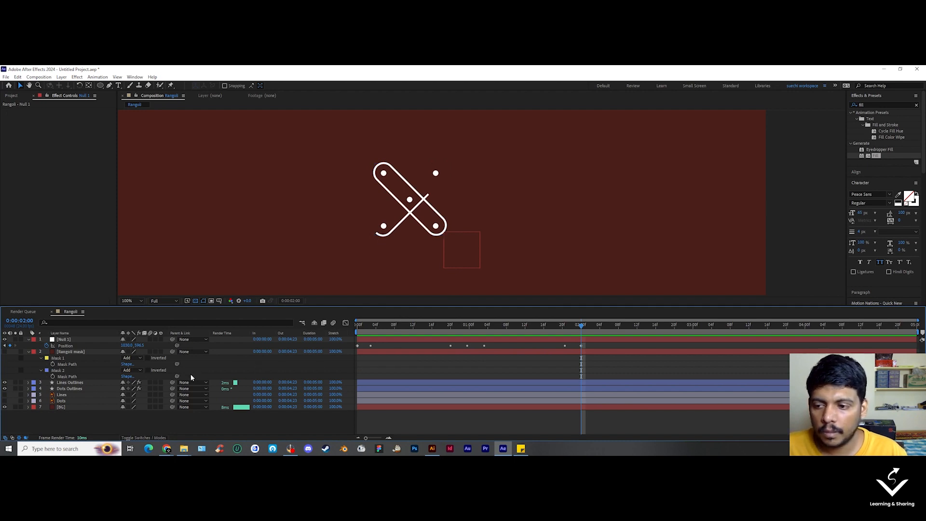
{"action": "left_click", "coordinate": [85, 341]}
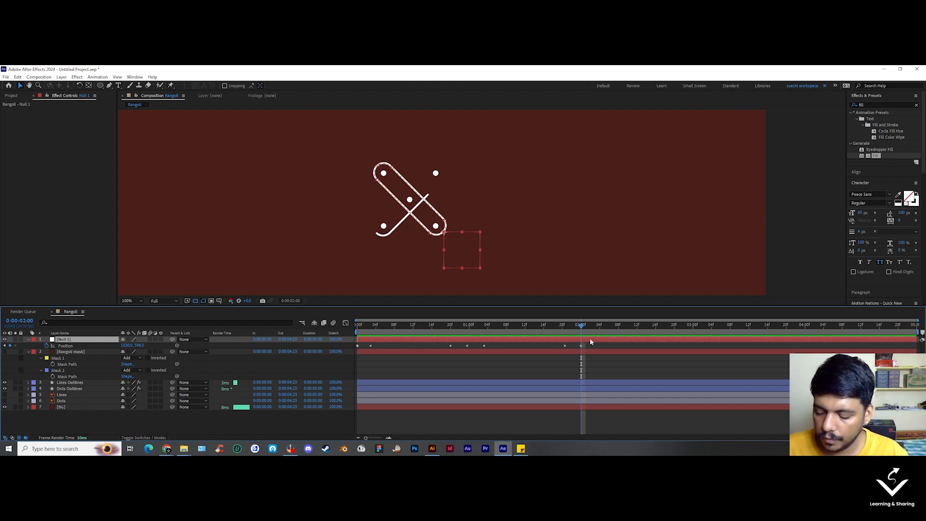
{"action": "key", "text": "ctrl+shift+d"}
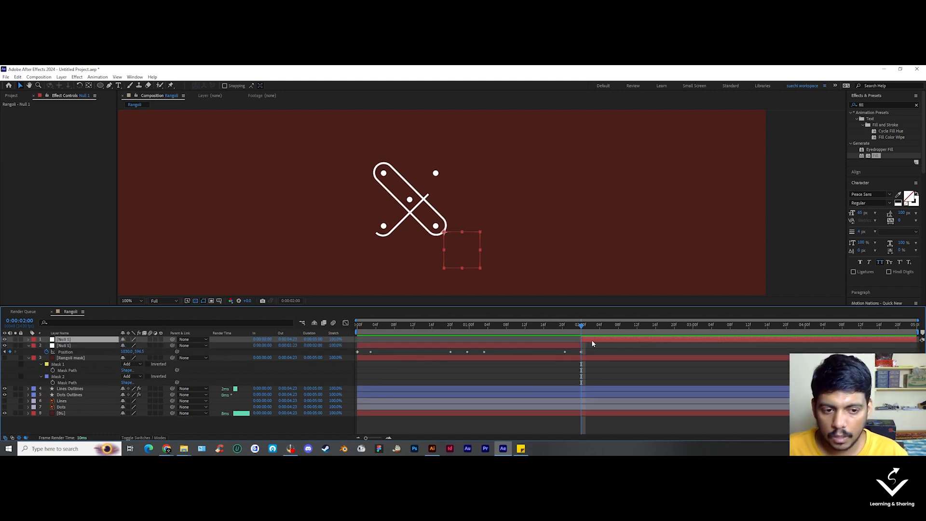
{"action": "key", "text": "p"}
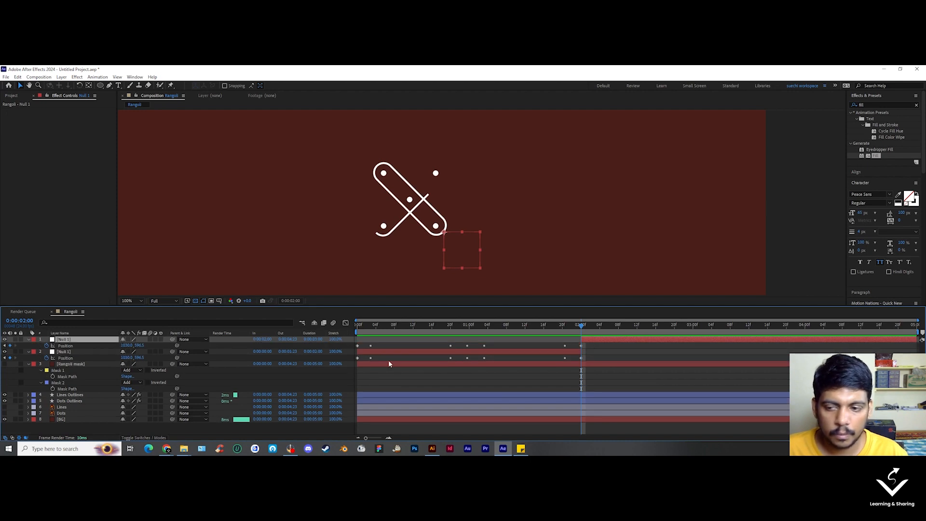
{"action": "left_click", "coordinate": [46, 346]}
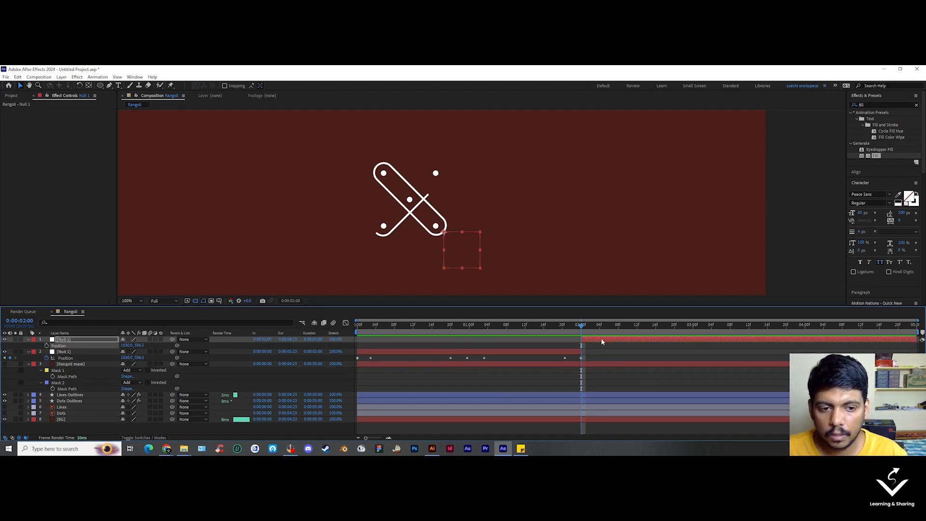
Step: Set the lower-left vertex of Mask 2 as its first vertex, at the end of the drawn line
{"action": "left_click", "coordinate": [70, 383]}
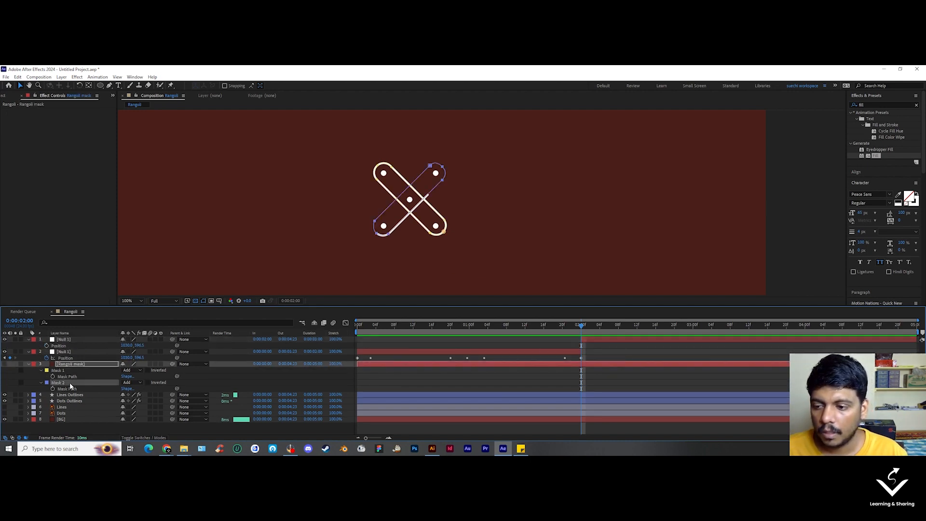
{"action": "left_click", "coordinate": [73, 390]}
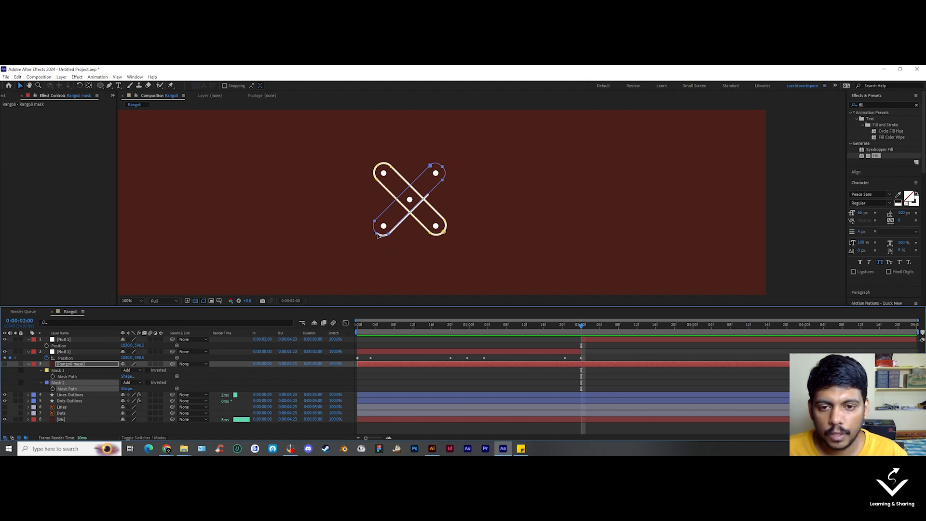
{"action": "left_click", "coordinate": [377, 235]}
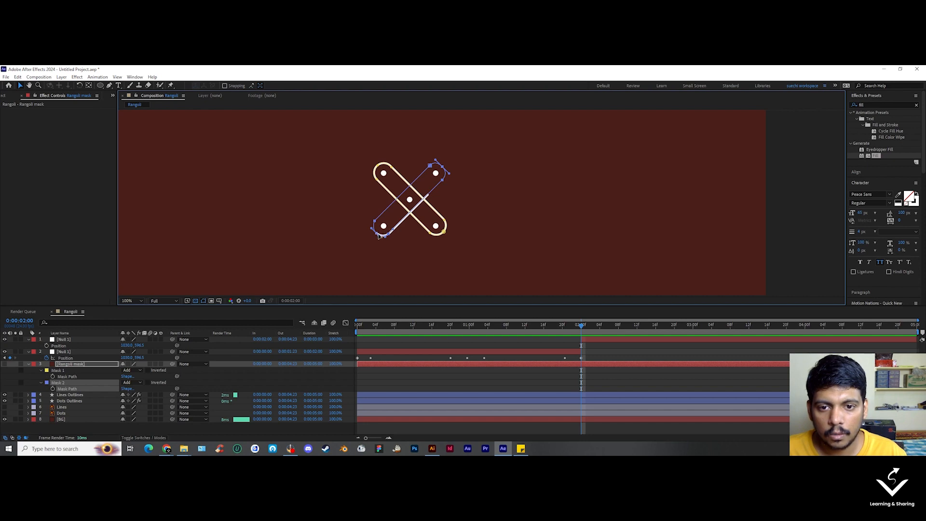
{"action": "left_click", "coordinate": [377, 234]}
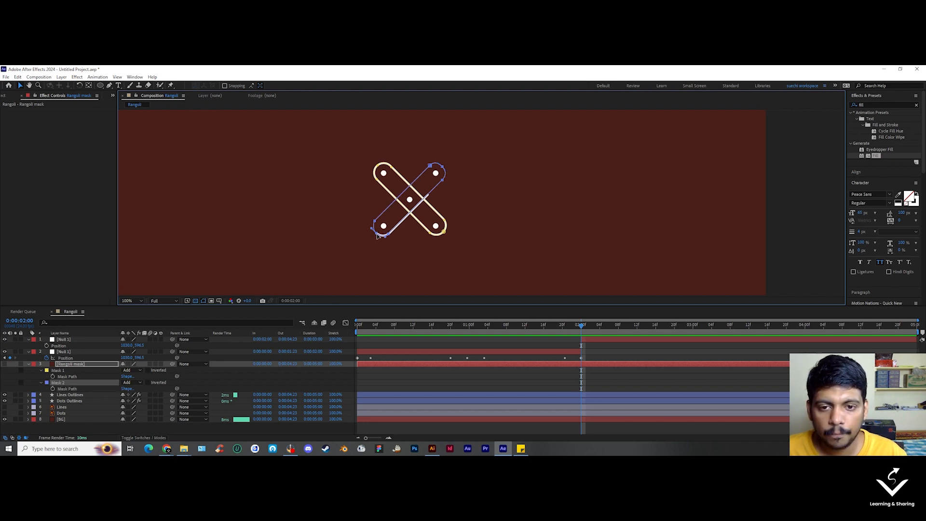
{"action": "right_click", "coordinate": [377, 235]}
{"action": "mouse_move", "coordinate": [414, 236]}
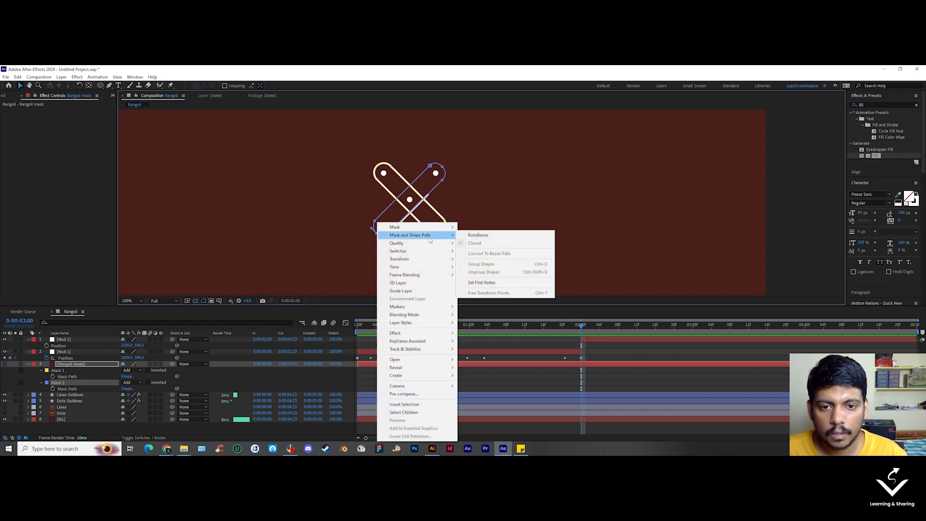
{"action": "left_click", "coordinate": [485, 283]}
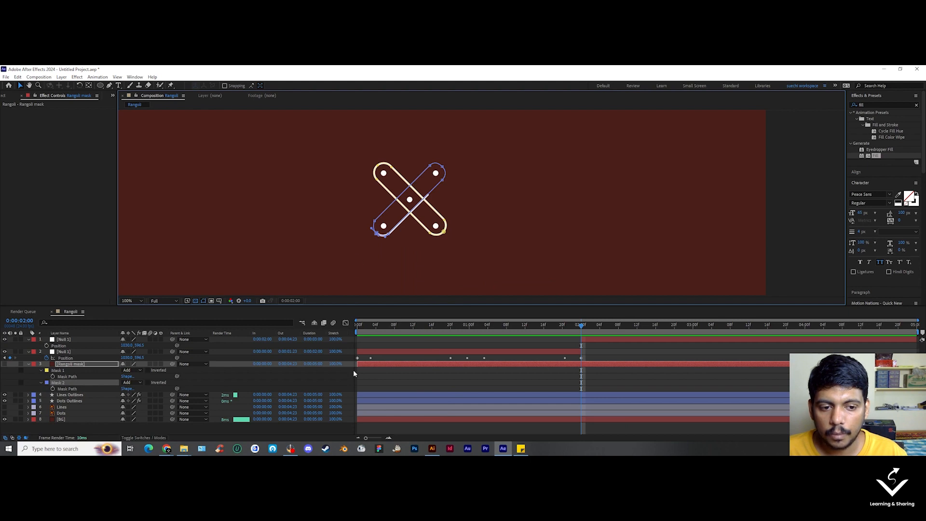
Step: Copy Mask 2's Mask Path and paste it into the duplicated null's Position property at 0:00:02:00
{"action": "left_click", "coordinate": [72, 389]}
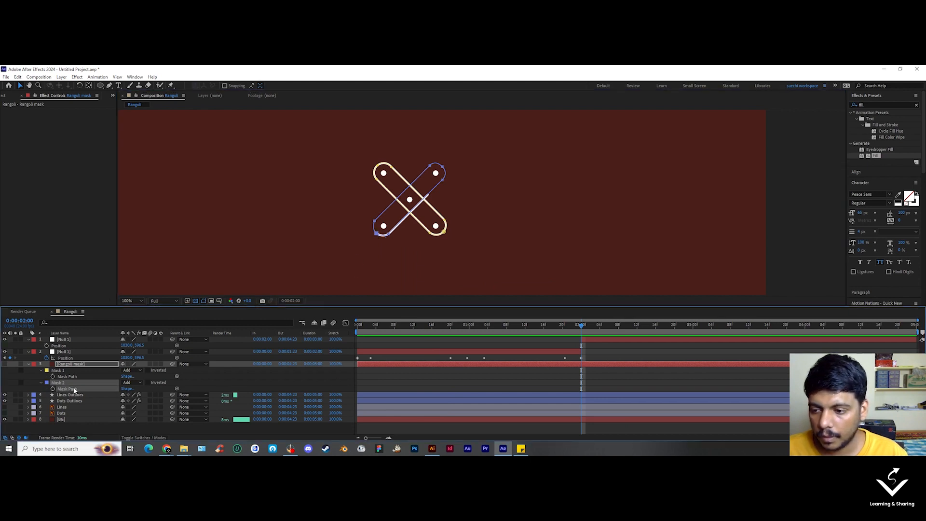
{"action": "left_click", "coordinate": [597, 340]}
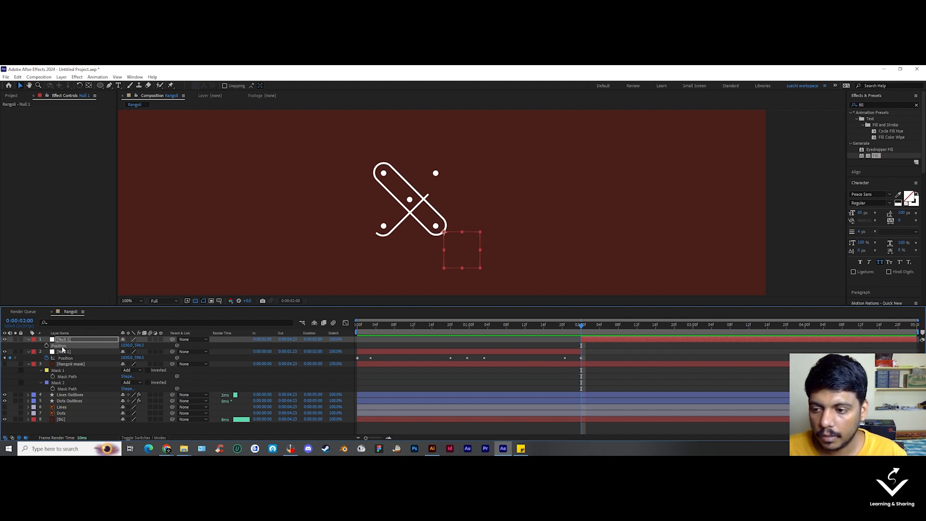
{"action": "key", "text": "ctrl+v"}
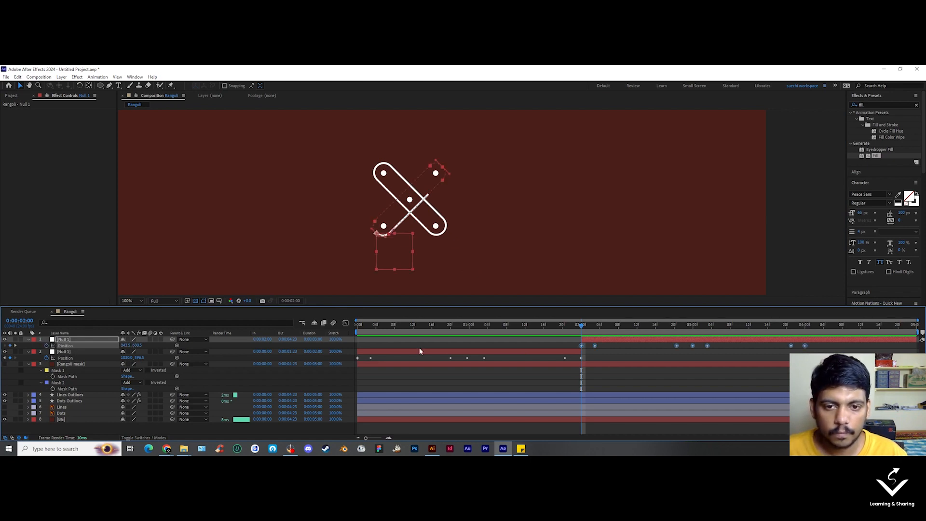
Step: Trim the end of the duplicated null's layer to its last Position keyframe at 0:00:04:00
{"action": "left_click", "coordinate": [607, 358]}
{"action": "left_click_drag", "start_coordinate": [582, 326], "coordinate": [805, 333]}
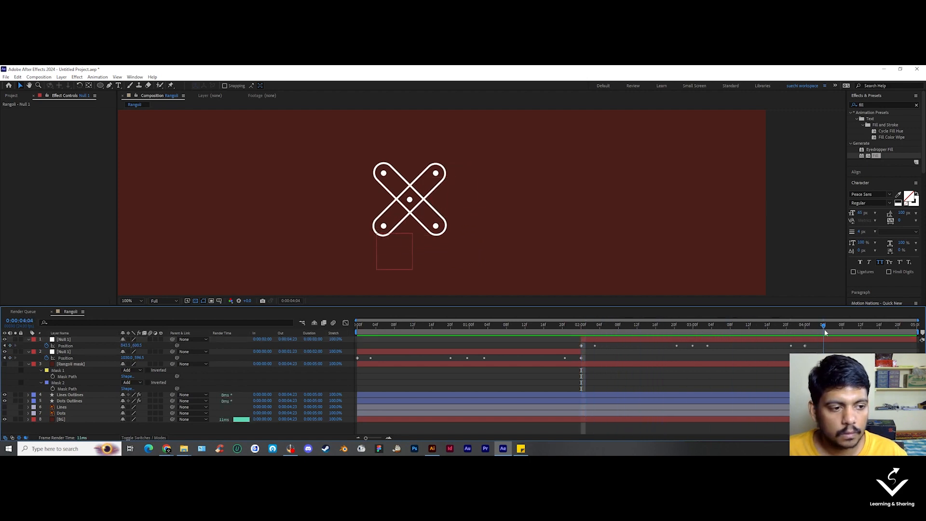
{"action": "left_click", "coordinate": [809, 341]}
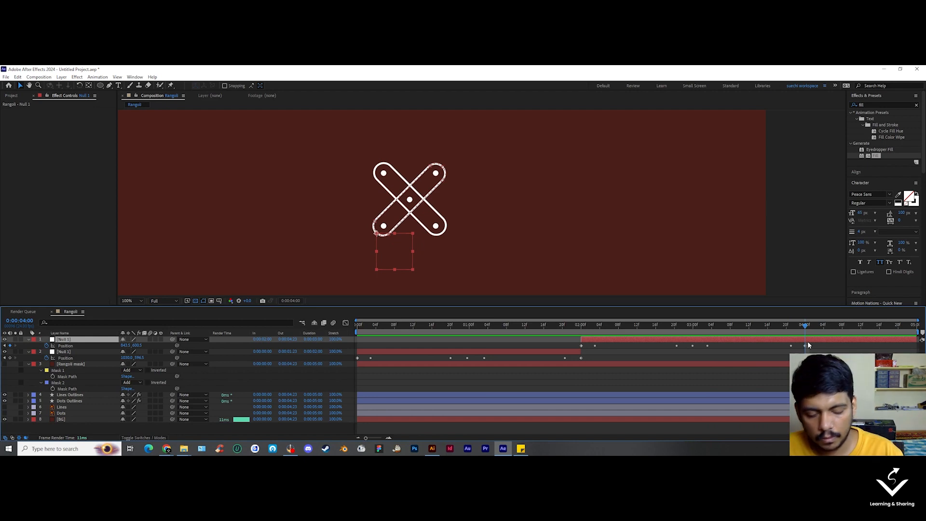
{"action": "key", "text": "alt+bracketright"}
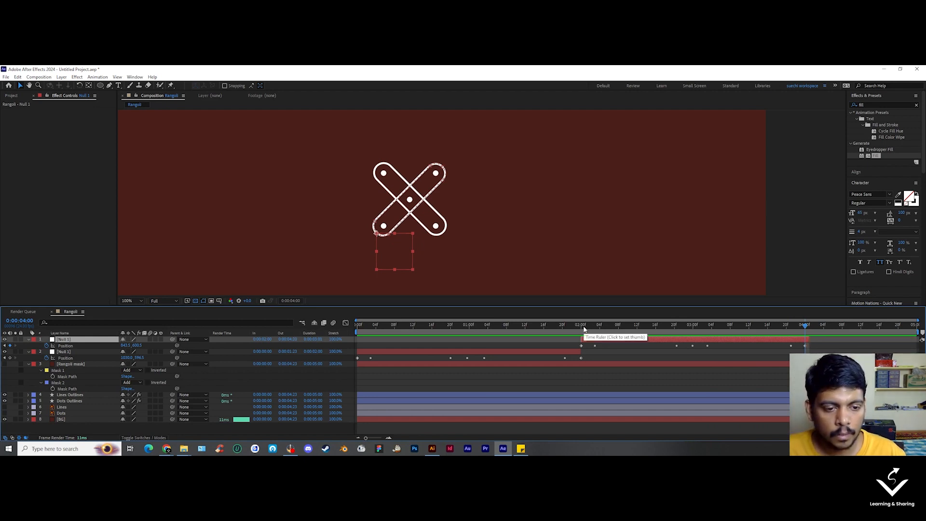
Step: Scrub through the timeline to check how both nulls follow the two drawn loops
{"action": "mouse_move", "coordinate": [539, 326]}
{"action": "left_mouse_down"}
{"action": "mouse_move", "coordinate": [483, 332]}
{"action": "mouse_move", "coordinate": [458, 350]}
{"action": "mouse_move", "coordinate": [804, 363]}
{"action": "left_mouse_up"}
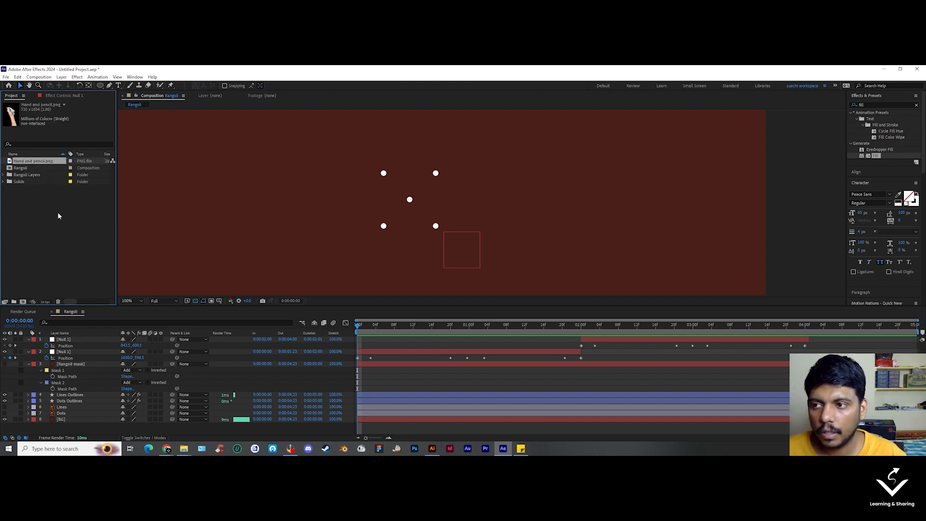
{"action": "mouse_move", "coordinate": [42, 161]}
{"action": "left_mouse_down"}
{"action": "mouse_move", "coordinate": [60, 165]}
{"action": "mouse_move", "coordinate": [79, 333]}
{"action": "left_mouse_up"}
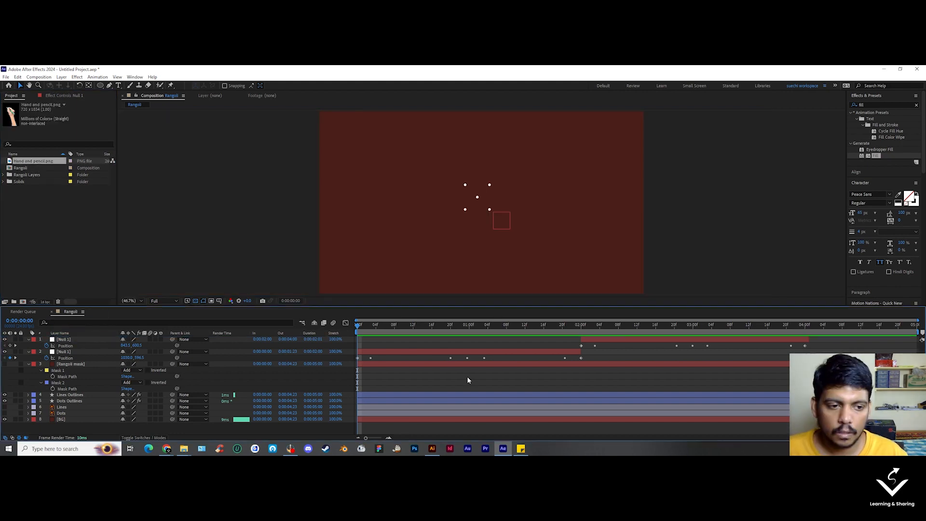
{"action": "left_click", "coordinate": [367, 329]}
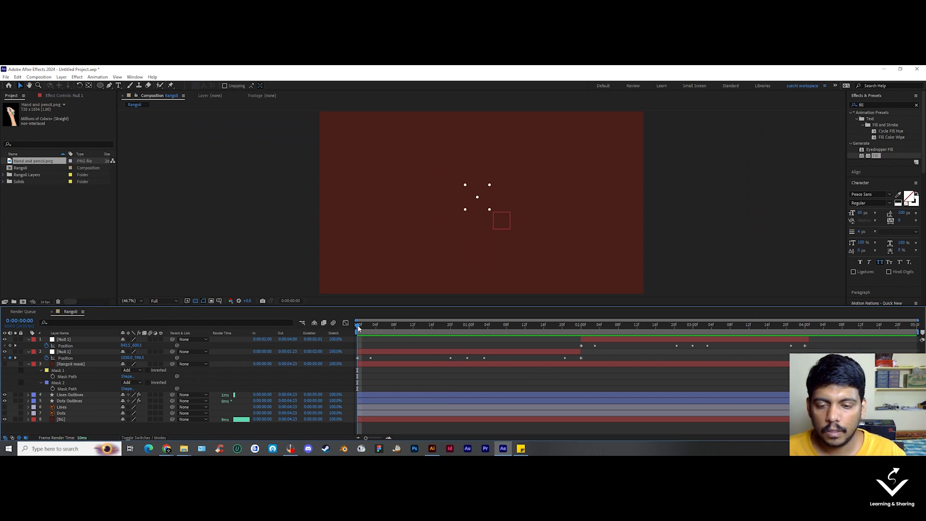
{"action": "mouse_move", "coordinate": [368, 331]}
{"action": "left_mouse_down"}
{"action": "mouse_move", "coordinate": [550, 354]}
{"action": "mouse_move", "coordinate": [786, 356]}
{"action": "left_mouse_up"}
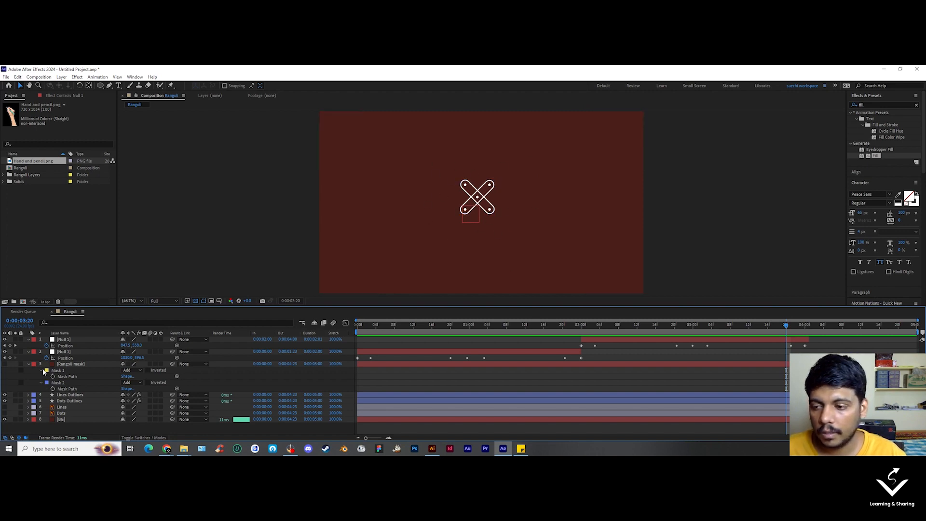
Step: Collapse the expanded properties of all layers in the Rangoli composition and deselect them
{"action": "key", "text": "ctrl+a"}
{"action": "left_click", "coordinate": [29, 363]}
{"action": "left_click", "coordinate": [133, 416]}
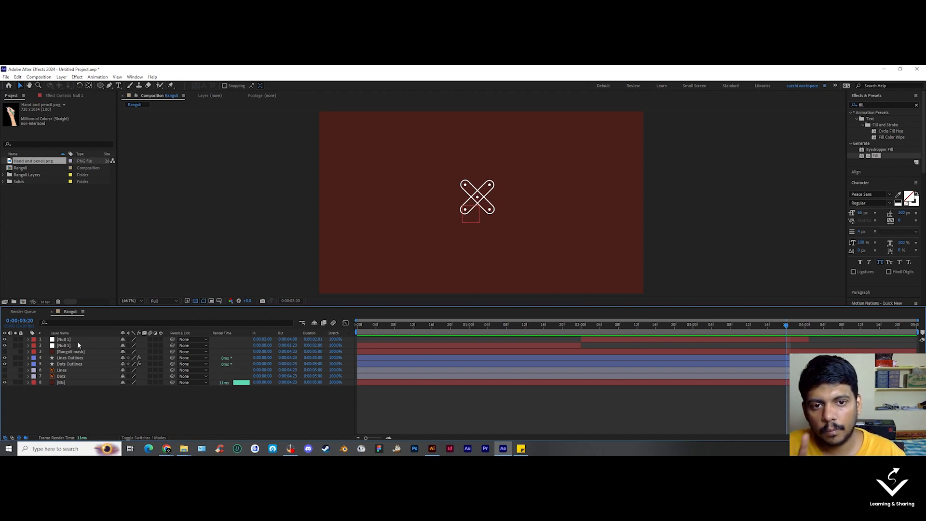
Step: Create a new null object and rename it "Scale animation"
{"action": "right_click", "coordinate": [127, 401]}
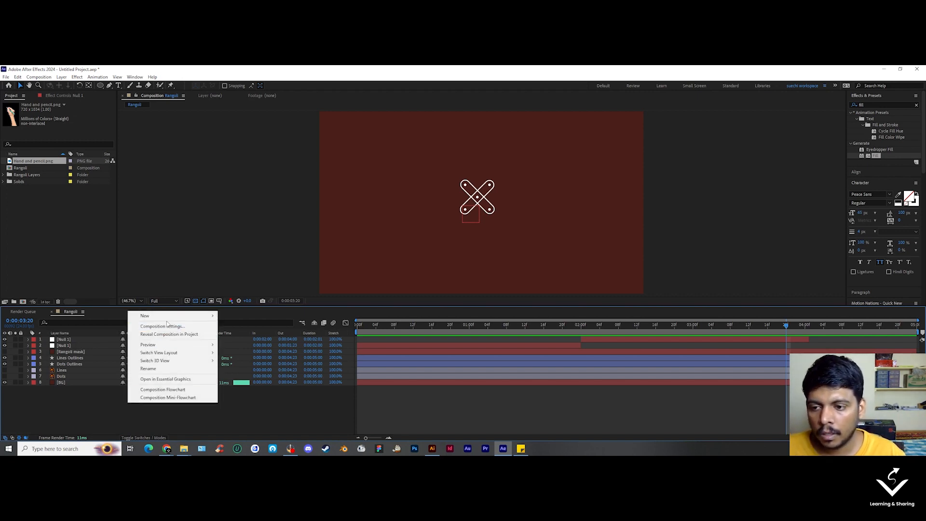
{"action": "mouse_move", "coordinate": [169, 318]}
{"action": "left_click", "coordinate": [241, 357]}
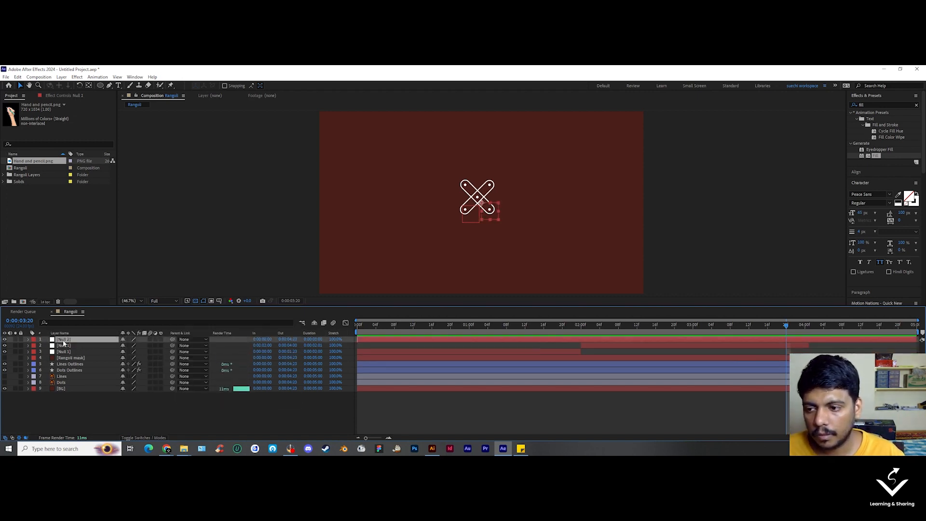
{"action": "key", "text": "Return"}
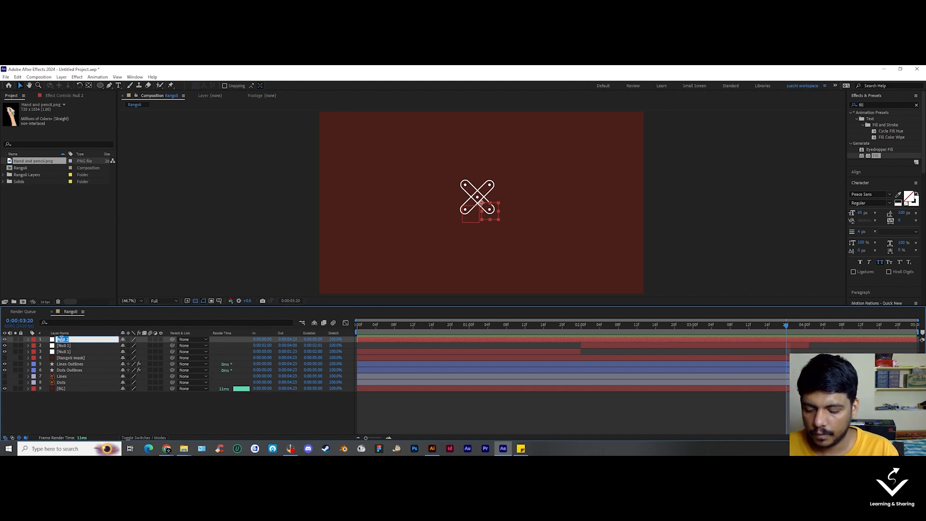
{"action": "type", "text": "Scale animation"}
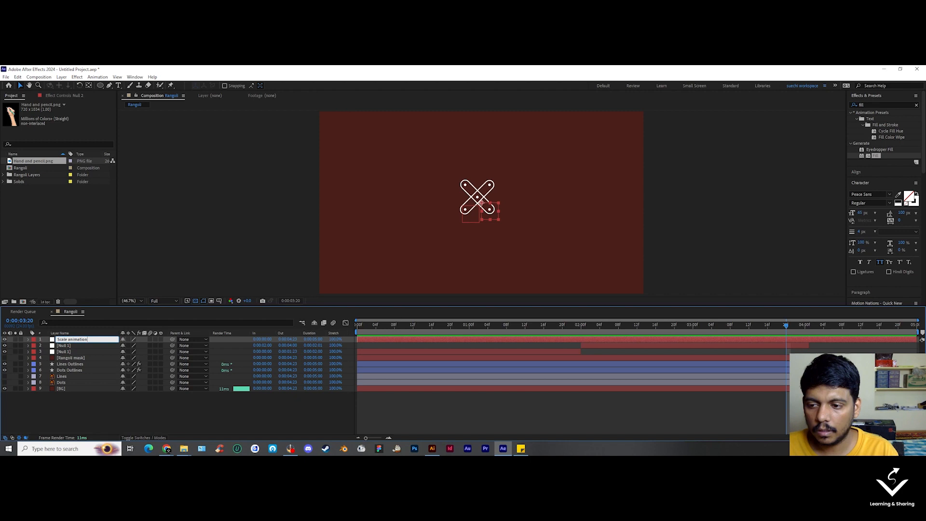
Step: Parent both Null 1 layers, Lines Outlines and Dots Outlines to the Scale animation null
{"action": "left_click", "coordinate": [79, 345]}
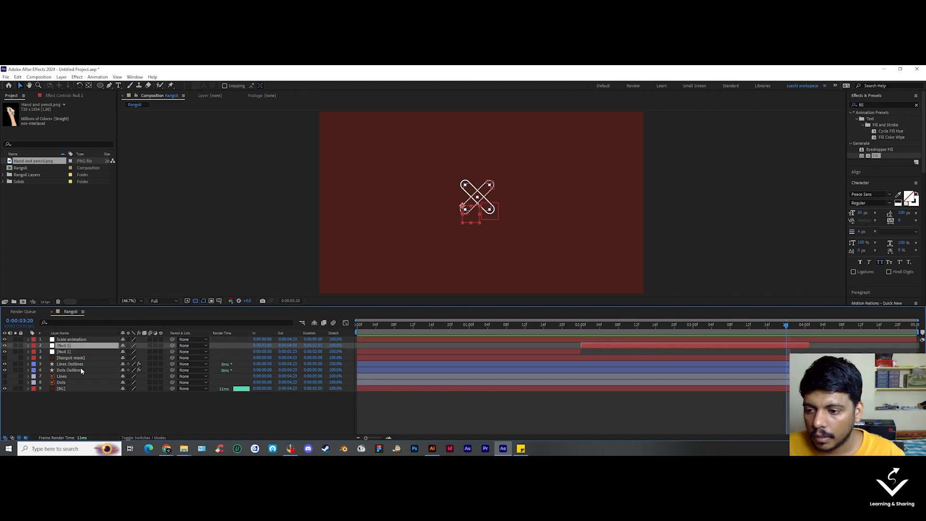
{"action": "left_click", "coordinate": [85, 351], "text": "ctrl"}
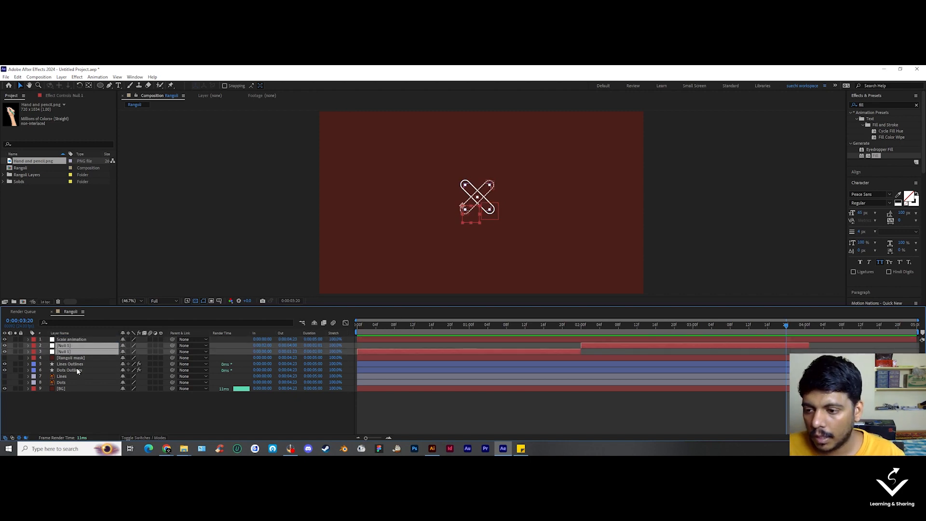
{"action": "left_click", "coordinate": [89, 364], "text": "ctrl"}
{"action": "left_click", "coordinate": [97, 370], "text": "ctrl"}
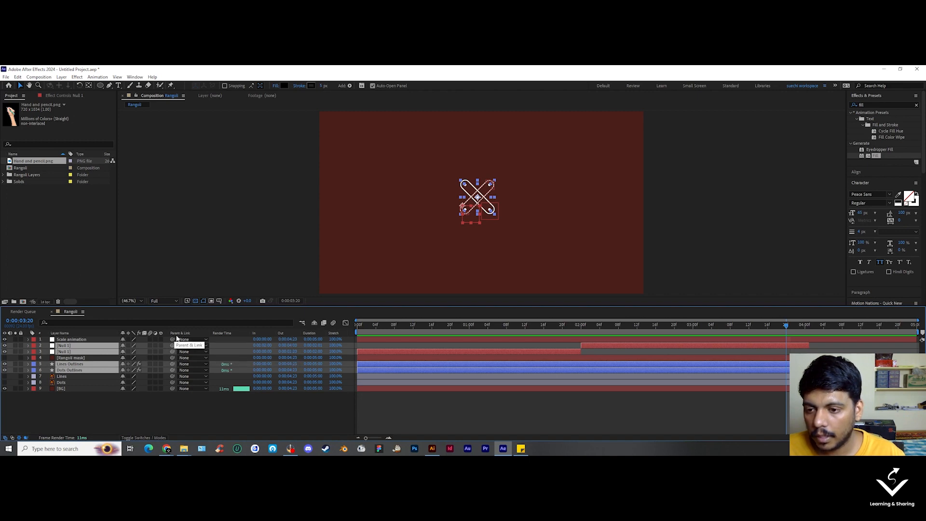
{"action": "left_click_drag", "start_coordinate": [172, 345], "coordinate": [81, 342]}
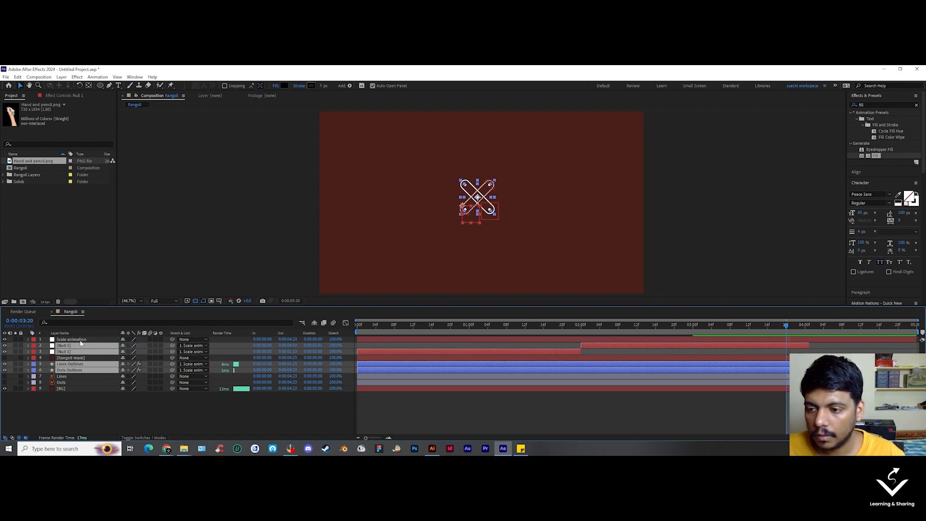
Step: Set the Scale of the Scale animation null to 213% to enlarge the whole drawing
{"action": "left_click", "coordinate": [81, 340]}
{"action": "key", "text": "s"}
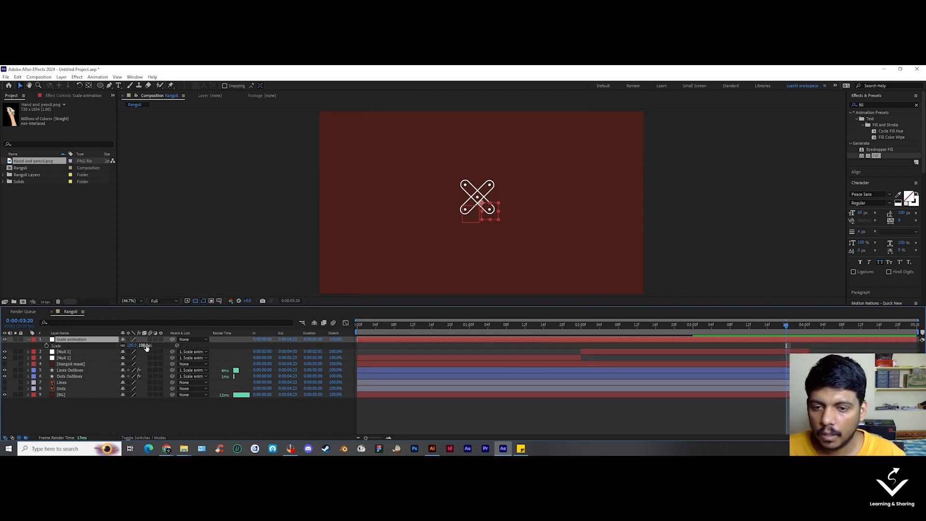
{"action": "left_click_drag", "start_coordinate": [145, 345], "coordinate": [186, 345]}
{"action": "left_click", "coordinate": [555, 404]}
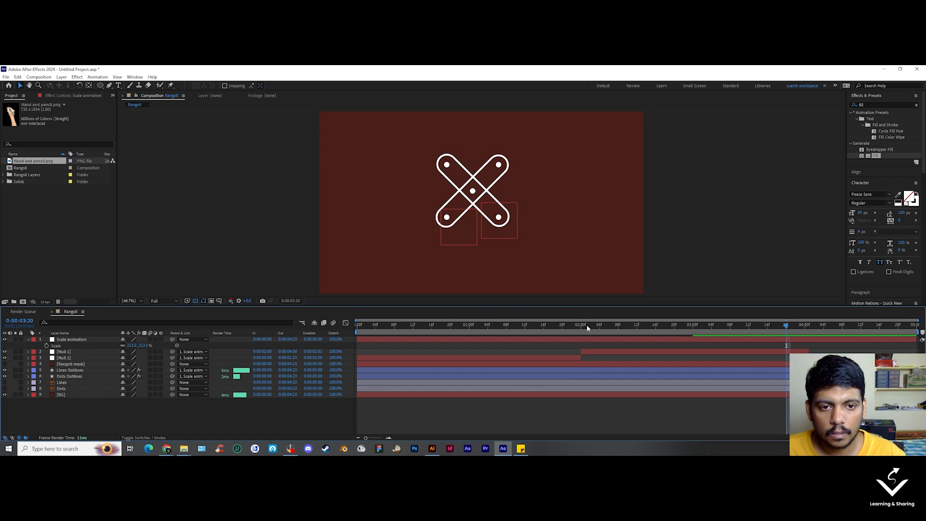
Step: Add Hand and pencil.png as the topmost layer and place it to the right of the drawing
{"action": "key", "text": "space"}
{"action": "mouse_move", "coordinate": [28, 161]}
{"action": "left_mouse_down"}
{"action": "mouse_move", "coordinate": [72, 345]}
{"action": "mouse_move", "coordinate": [78, 336]}
{"action": "left_mouse_up"}
{"action": "mouse_move", "coordinate": [451, 159]}
{"action": "left_mouse_down"}
{"action": "mouse_move", "coordinate": [518, 203]}
{"action": "mouse_move", "coordinate": [538, 204]}
{"action": "left_mouse_up"}
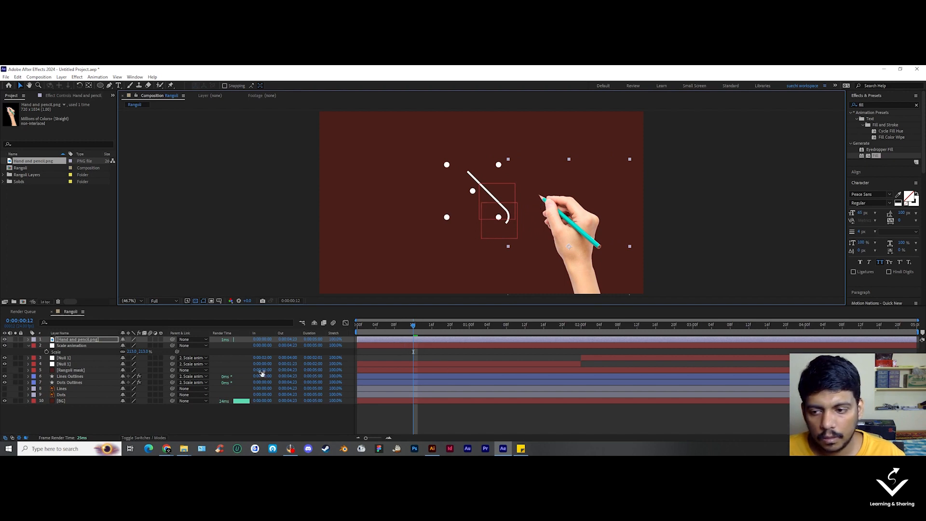
Step: Preview how the first loop's null moves along the line, compared with the hand layer
{"action": "left_click", "coordinate": [72, 363]}
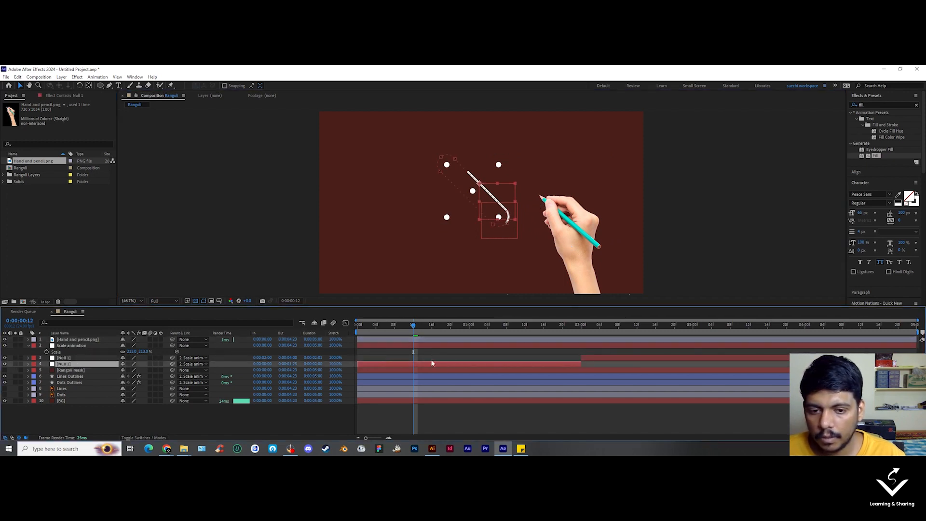
{"action": "key", "text": "space"}
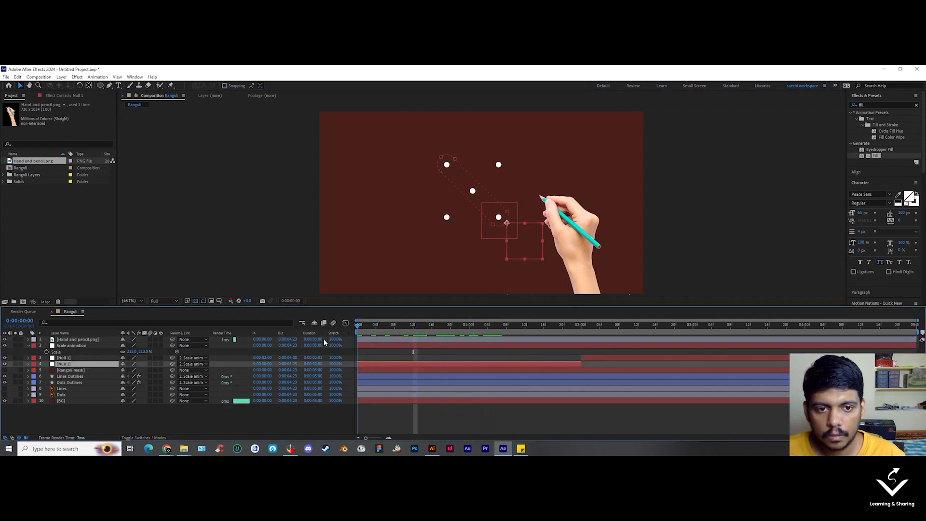
{"action": "left_click_drag", "start_coordinate": [352, 342], "coordinate": [371, 344]}
{"action": "left_click", "coordinate": [74, 340]}
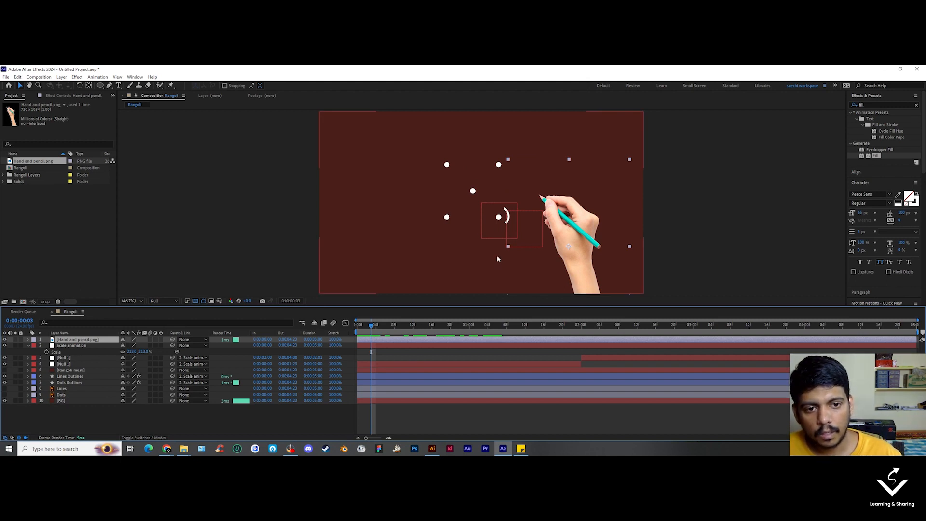
{"action": "left_click", "coordinate": [68, 364]}
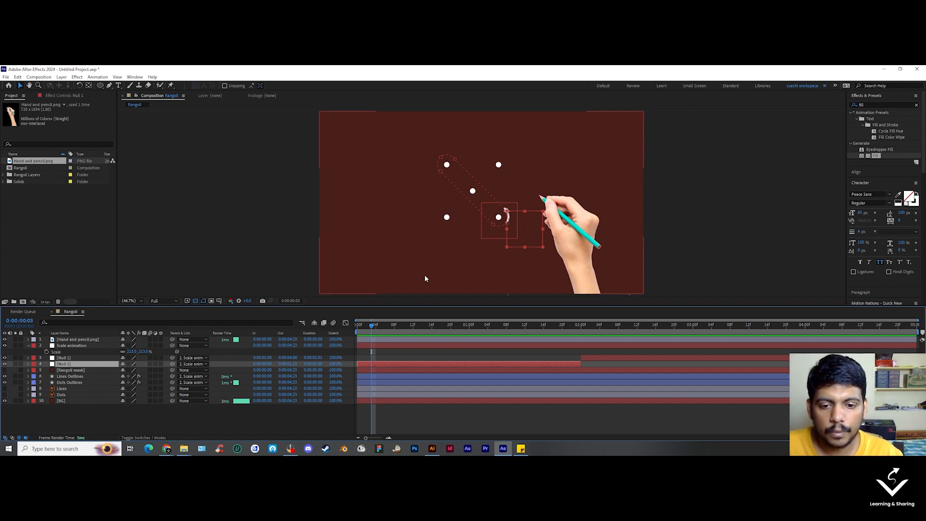
{"action": "left_click", "coordinate": [392, 415]}
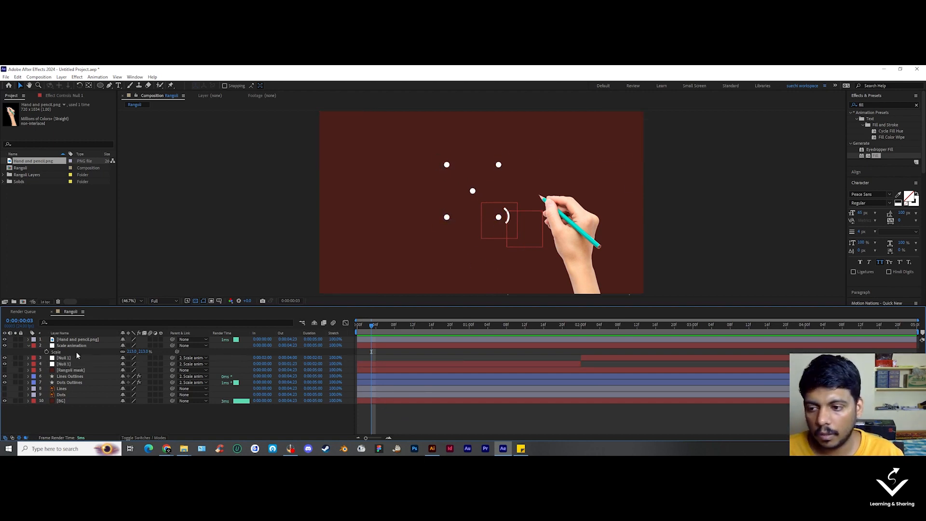
Step: Parent the Hand and pencil.png layer to the first loop's null, layer 4
{"action": "left_click", "coordinate": [88, 341]}
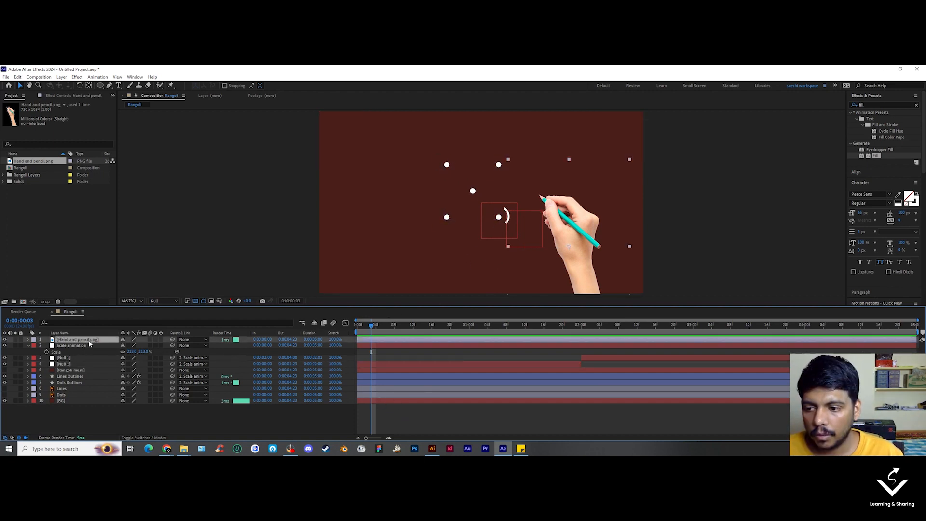
{"action": "mouse_move", "coordinate": [172, 339]}
{"action": "left_mouse_down"}
{"action": "mouse_move", "coordinate": [92, 345]}
{"action": "mouse_move", "coordinate": [95, 363]}
{"action": "left_mouse_up"}
{"action": "left_click", "coordinate": [378, 422]}
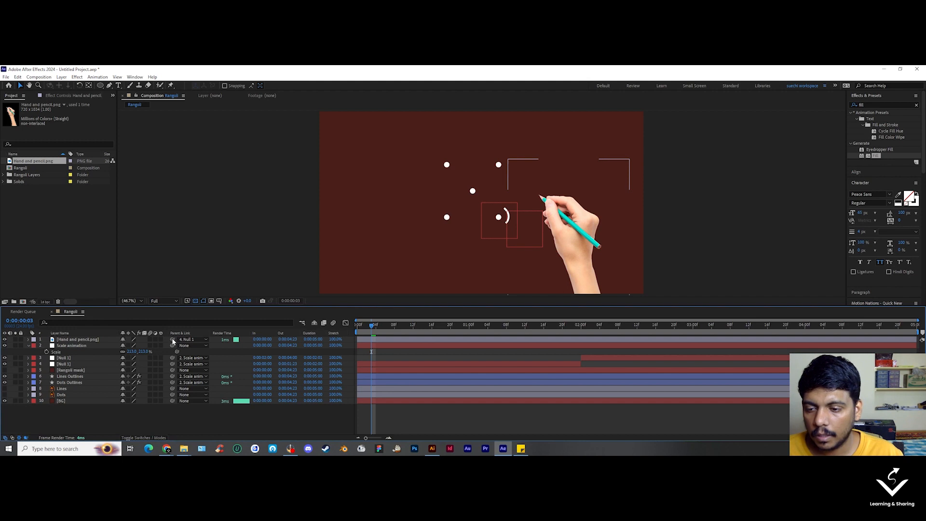
Step: At the first frame, parent the Hand and pencil.png layer to the first loop's null so that it snaps to the null's position
{"action": "left_click_drag", "start_coordinate": [172, 341], "coordinate": [65, 365]}
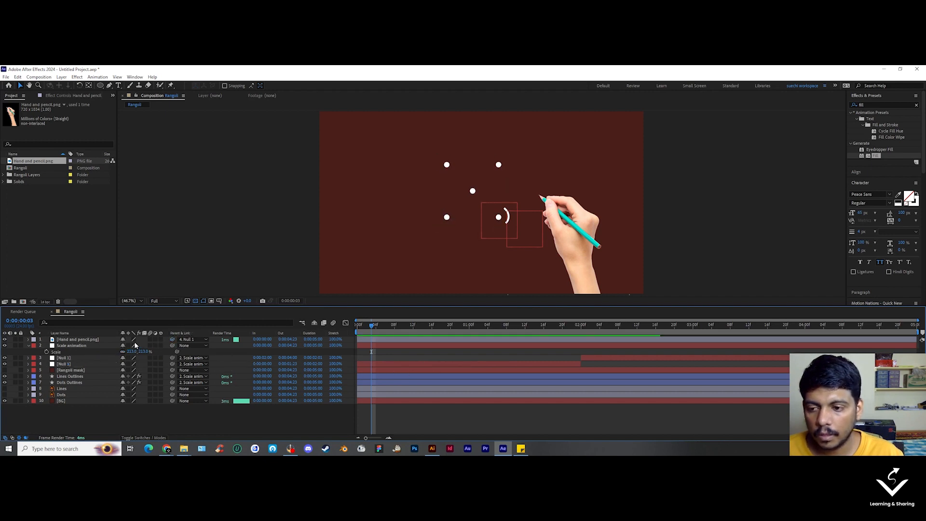
{"action": "left_click", "coordinate": [91, 340]}
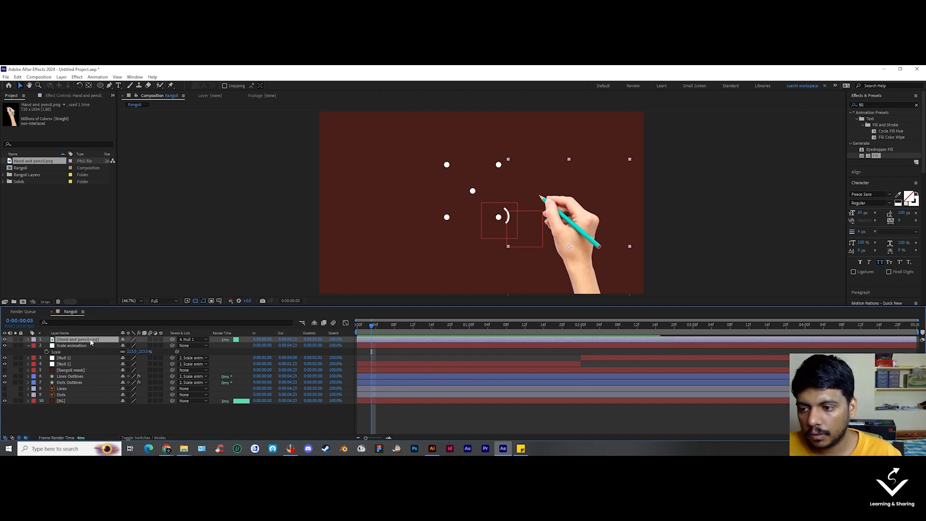
{"action": "left_click", "coordinate": [83, 364]}
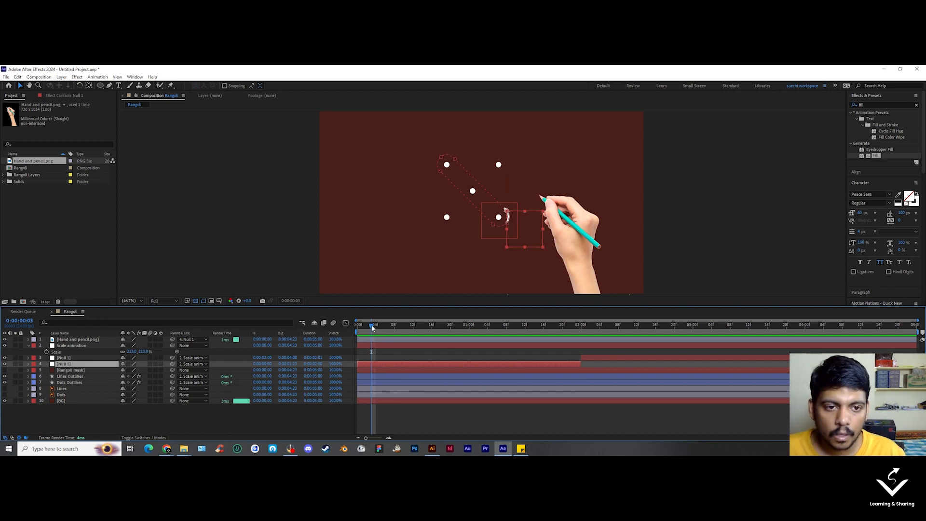
{"action": "mouse_move", "coordinate": [372, 330]}
{"action": "left_mouse_down"}
{"action": "mouse_move", "coordinate": [545, 359]}
{"action": "mouse_move", "coordinate": [575, 355]}
{"action": "left_mouse_up"}
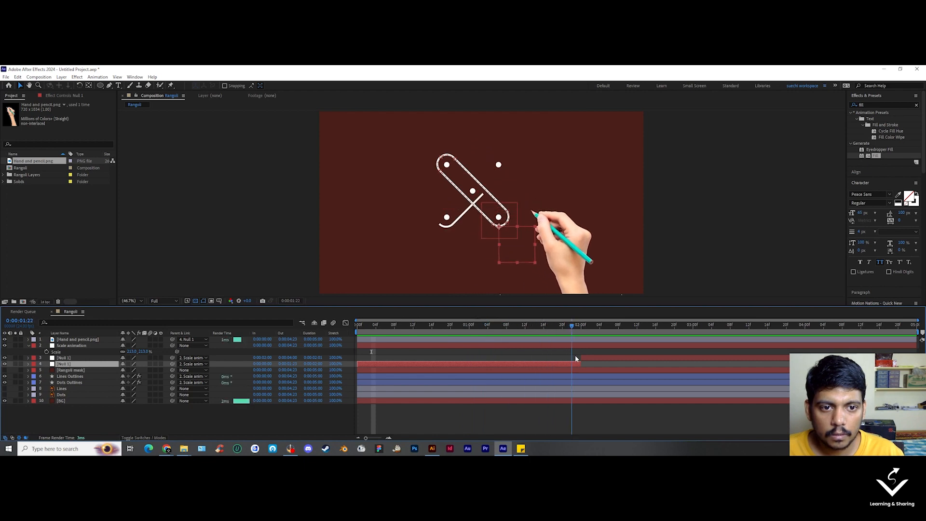
{"action": "key", "text": "Home"}
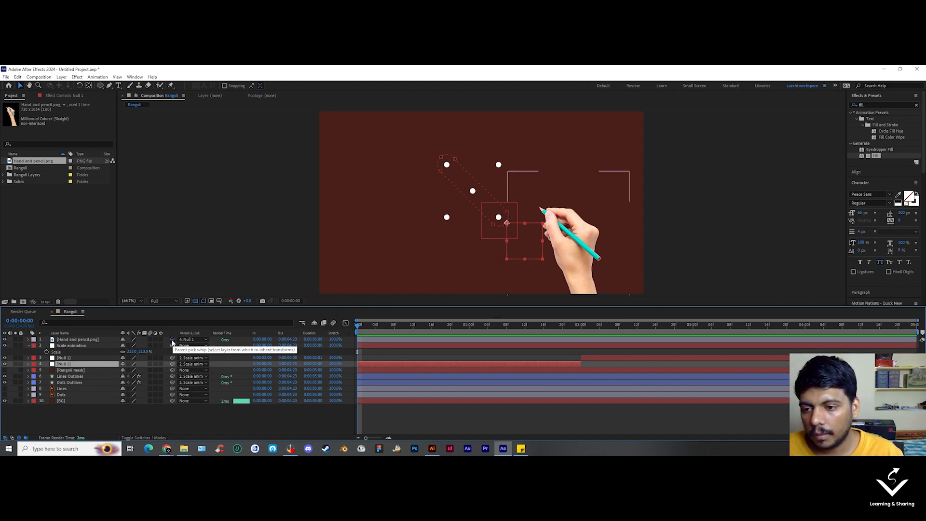
{"action": "left_click_drag", "start_coordinate": [173, 341], "coordinate": [103, 363]}
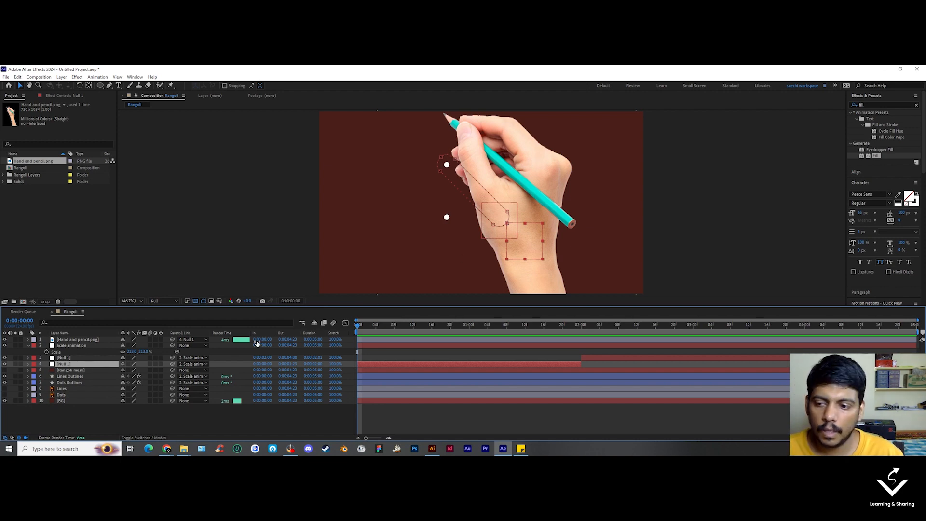
Step: Set the Hand and pencil.png layer's Scale to 55% and place the pencil tip at the starting point of the first loop
{"action": "left_click", "coordinate": [97, 340]}
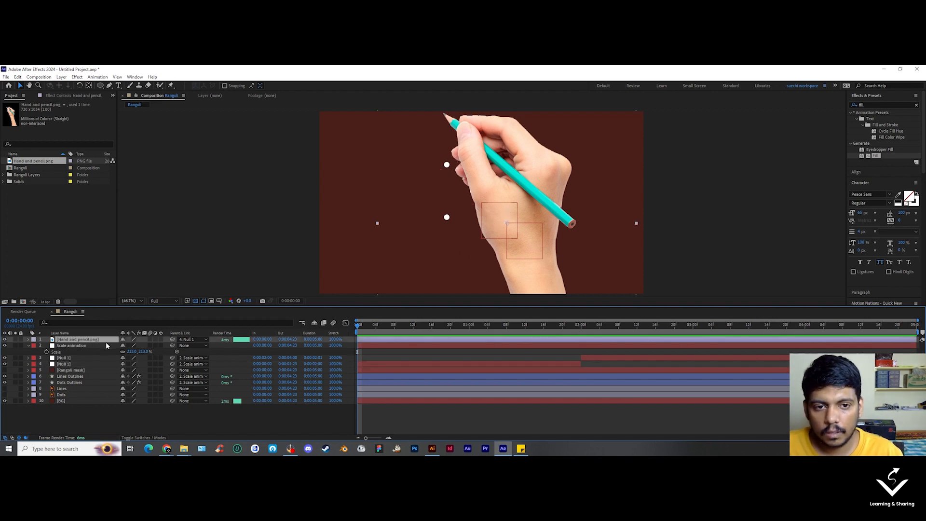
{"action": "key", "text": "s"}
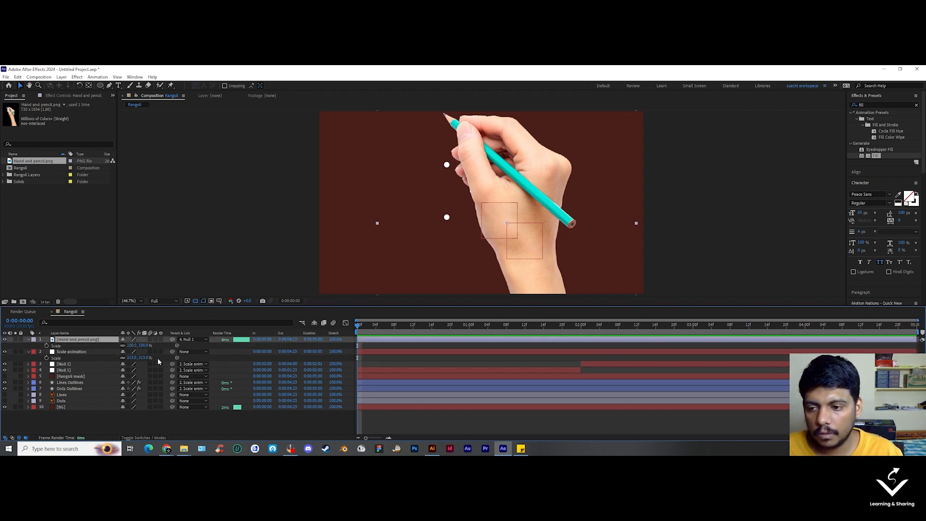
{"action": "left_click_drag", "start_coordinate": [144, 347], "coordinate": [122, 347]}
{"action": "left_click_drag", "start_coordinate": [520, 206], "coordinate": [557, 266]}
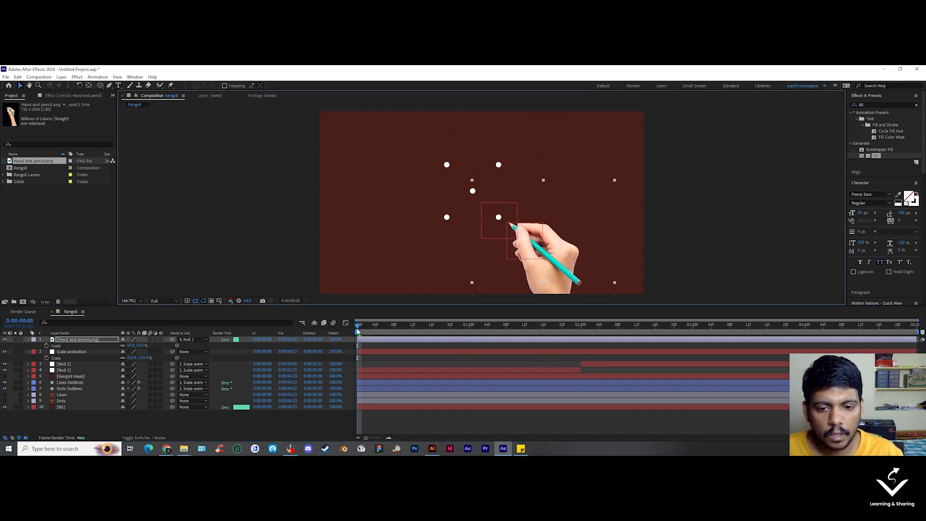
Step: Fine-tune the hand's position at 0:00:00:01 so the pencil tip touches the end of the drawn stroke
{"action": "left_click_drag", "start_coordinate": [358, 329], "coordinate": [360, 330]}
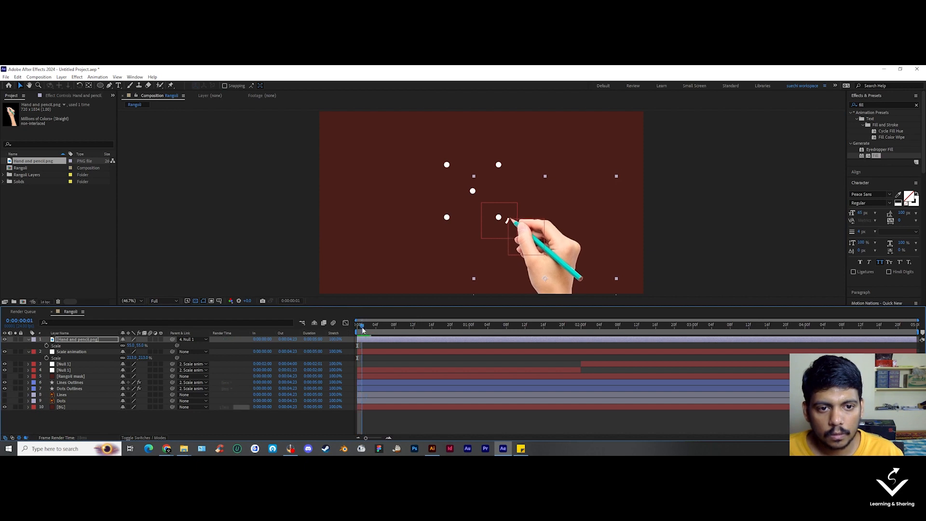
{"action": "left_click_drag", "start_coordinate": [566, 251], "coordinate": [565, 251]}
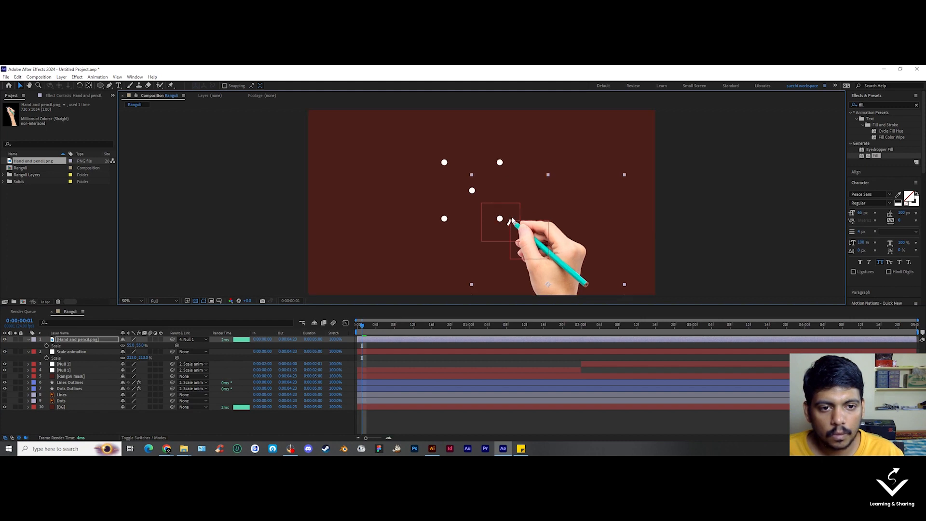
{"action": "scroll", "coordinate": [520, 231], "scroll_direction": "up", "scroll_amount": 3}
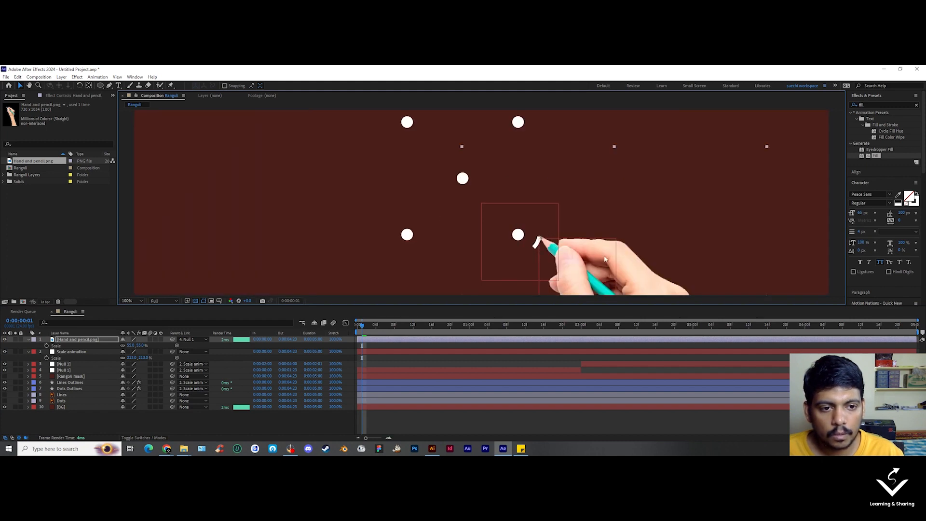
{"action": "left_click_drag", "start_coordinate": [602, 255], "coordinate": [600, 256]}
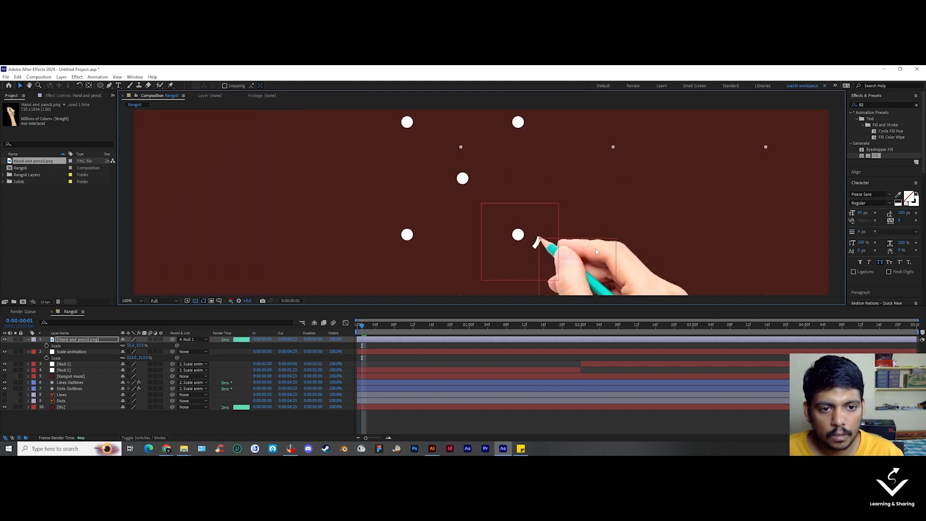
{"action": "scroll", "coordinate": [596, 251], "scroll_direction": "down", "scroll_amount": 2}
Step: Compare the pencil's motion with the line reveal up to the last Start keyframe of Lines Outlines
{"action": "mouse_move", "coordinate": [360, 333]}
{"action": "left_mouse_down"}
{"action": "mouse_move", "coordinate": [623, 363]}
{"action": "mouse_move", "coordinate": [484, 355]}
{"action": "mouse_move", "coordinate": [583, 363]}
{"action": "left_mouse_up"}
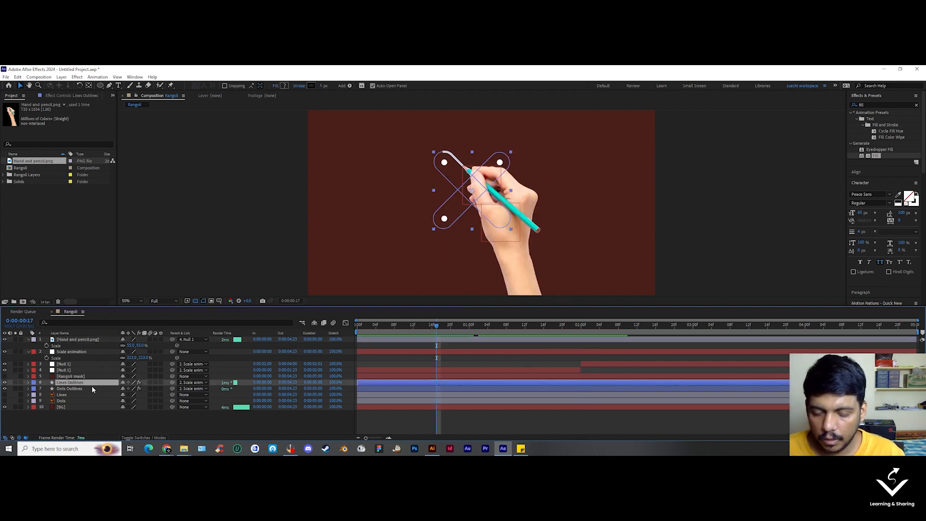
{"action": "key", "text": "u"}
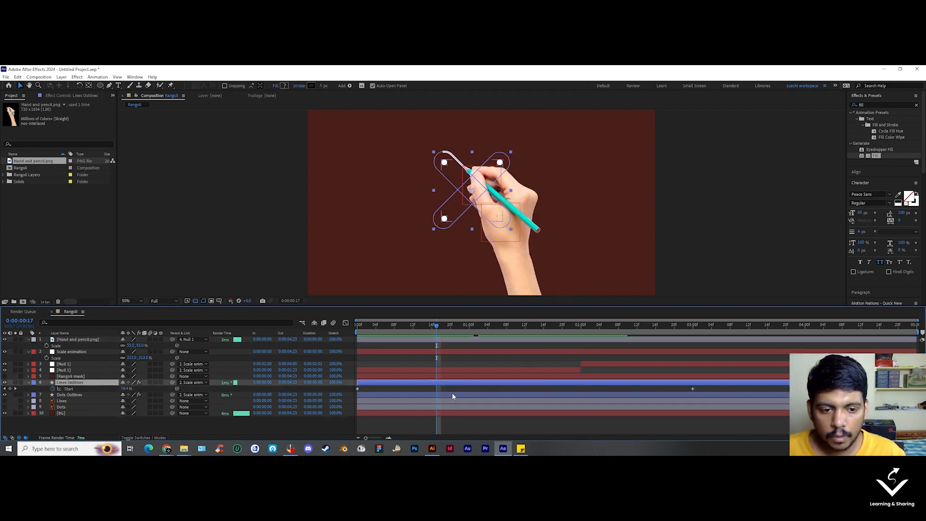
{"action": "left_click", "coordinate": [372, 330]}
{"action": "left_click_drag", "start_coordinate": [342, 334], "coordinate": [694, 356]}
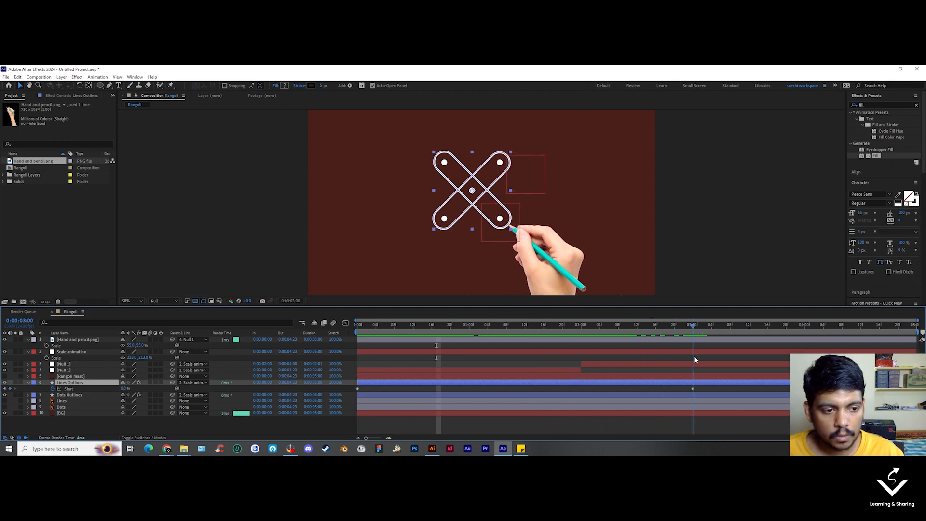
Step: Show the Position keyframes of both nulls and move the last Start keyframe of Lines Outlines to 0:00:04:00
{"action": "left_click", "coordinate": [534, 369]}
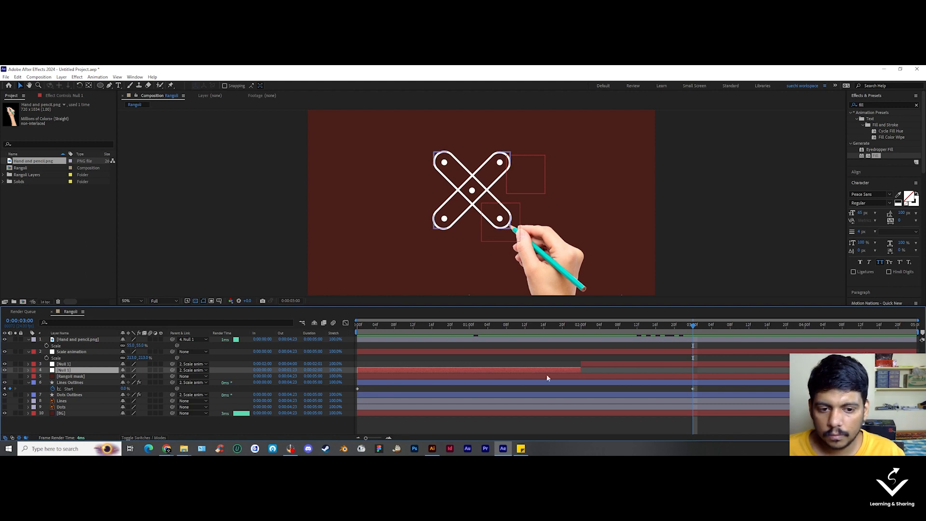
{"action": "key", "text": "u"}
{"action": "left_click", "coordinate": [615, 363]}
{"action": "key", "text": "u"}
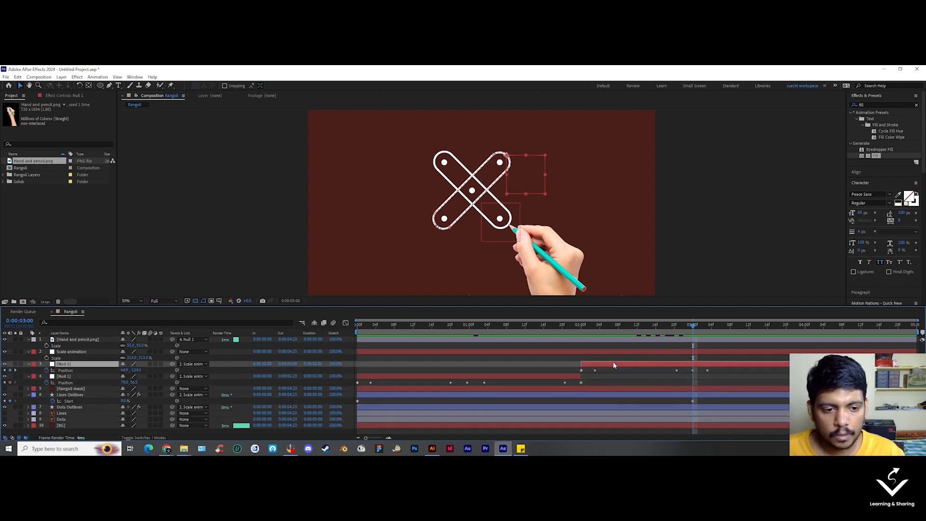
{"action": "left_click", "coordinate": [804, 325]}
{"action": "left_click", "coordinate": [693, 400]}
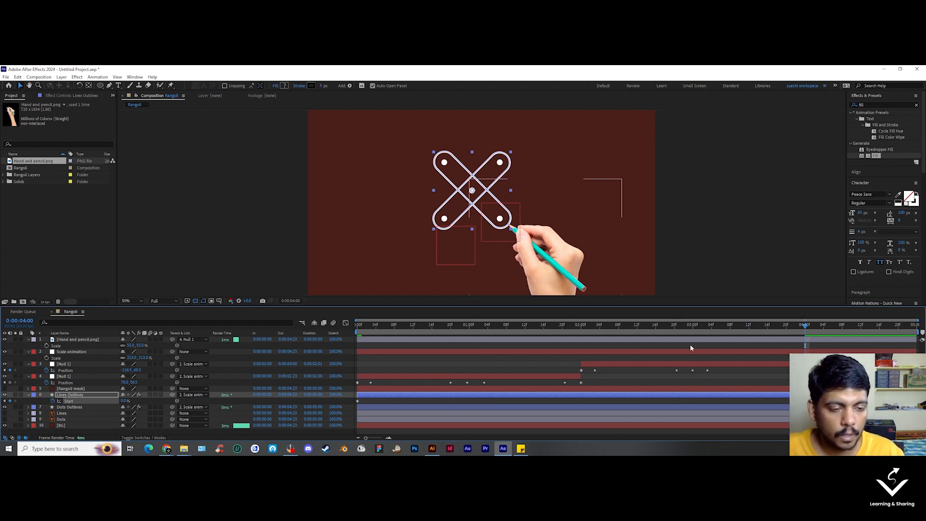
{"action": "mouse_move", "coordinate": [564, 330]}
{"action": "left_mouse_down"}
{"action": "mouse_move", "coordinate": [355, 332]}
{"action": "mouse_move", "coordinate": [592, 355]}
{"action": "left_mouse_up"}
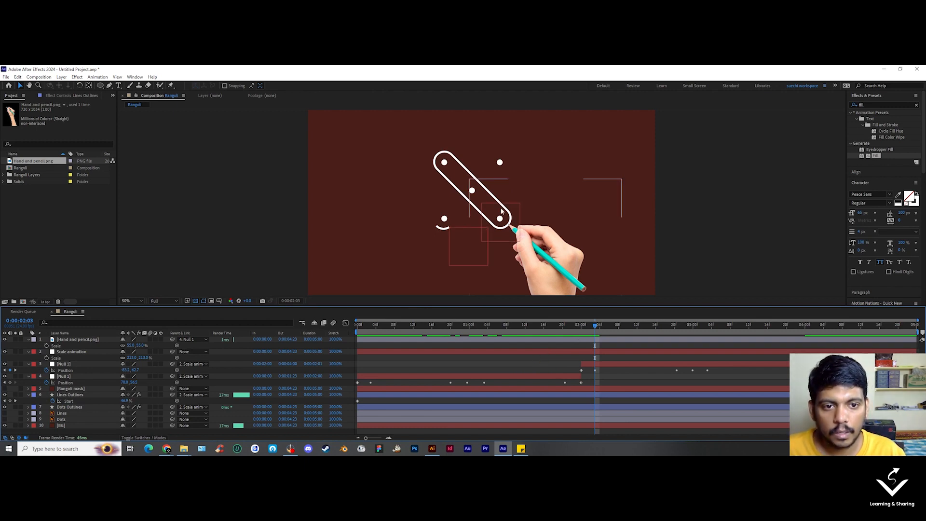
Step: Reposition the hand at 0:00:00:03 so the pencil tip meets the end of the first loop's stroke
{"action": "mouse_move", "coordinate": [580, 323]}
{"action": "left_mouse_down"}
{"action": "mouse_move", "coordinate": [511, 329]}
{"action": "mouse_move", "coordinate": [567, 332]}
{"action": "mouse_move", "coordinate": [562, 337]}
{"action": "mouse_move", "coordinate": [353, 322]}
{"action": "mouse_move", "coordinate": [456, 327]}
{"action": "mouse_move", "coordinate": [372, 326]}
{"action": "left_mouse_up"}
{"action": "scroll", "coordinate": [492, 230], "scroll_direction": "up", "scroll_amount": 1}
{"action": "left_click_drag", "start_coordinate": [569, 247], "coordinate": [572, 251]}
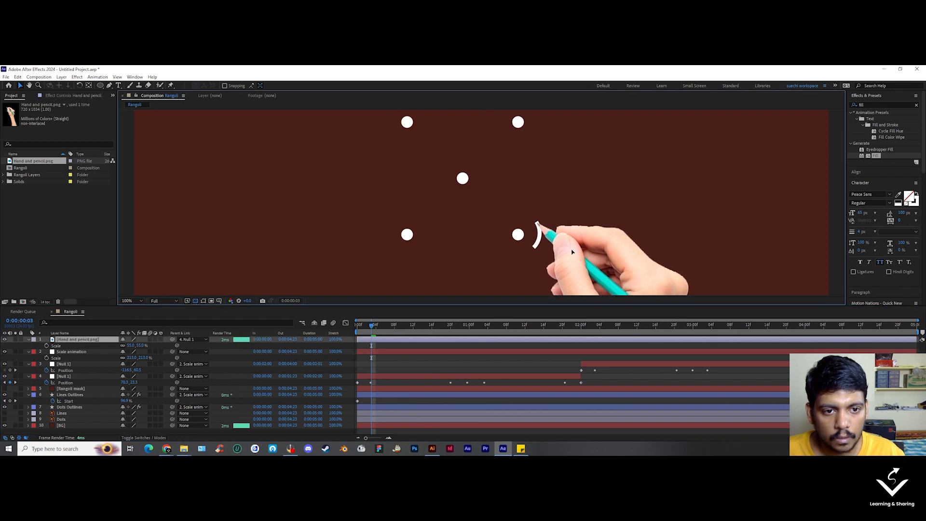
Step: Split the Hand and pencil.png layer at 0:00:02:00, where the first loop is complete
{"action": "mouse_move", "coordinate": [371, 326]}
{"action": "left_mouse_down"}
{"action": "mouse_move", "coordinate": [452, 327]}
{"action": "mouse_move", "coordinate": [613, 362]}
{"action": "mouse_move", "coordinate": [582, 355]}
{"action": "left_mouse_up"}
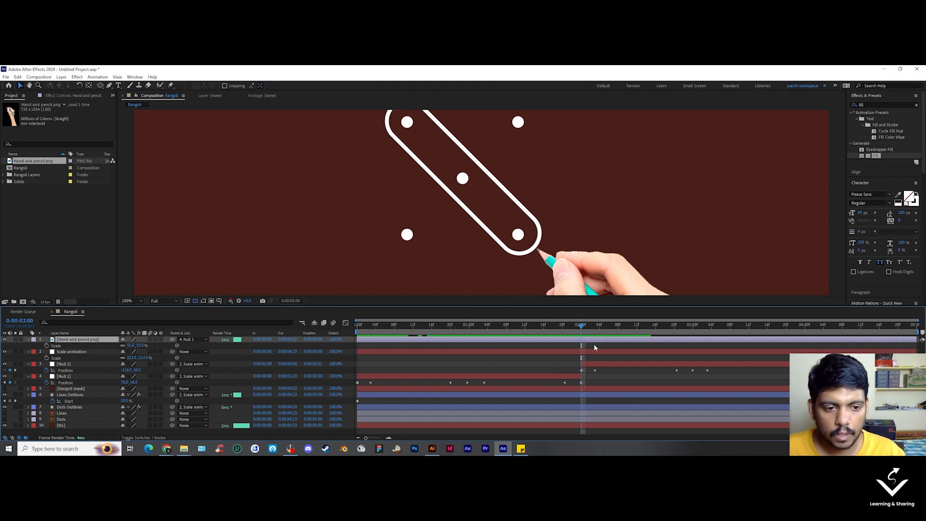
{"action": "key", "text": "ctrl+shift+d"}
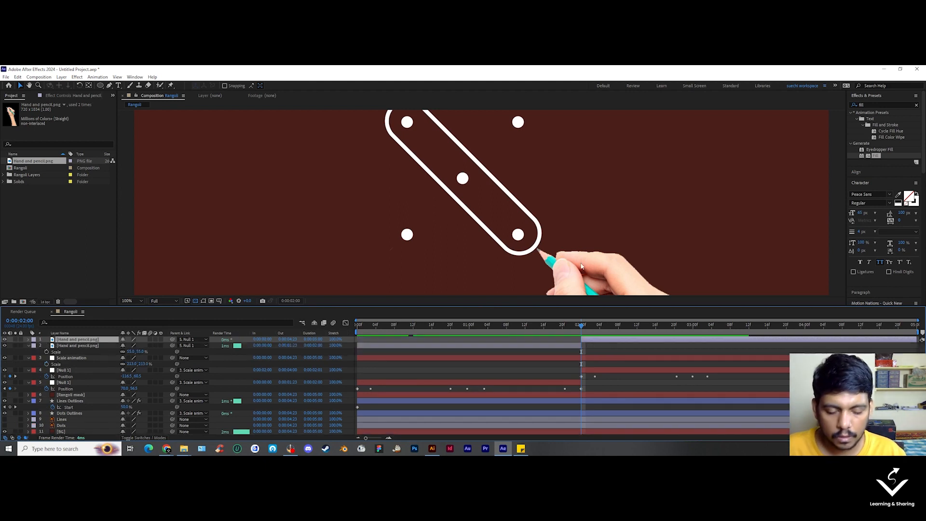
{"action": "key", "text": "shift+slash"}
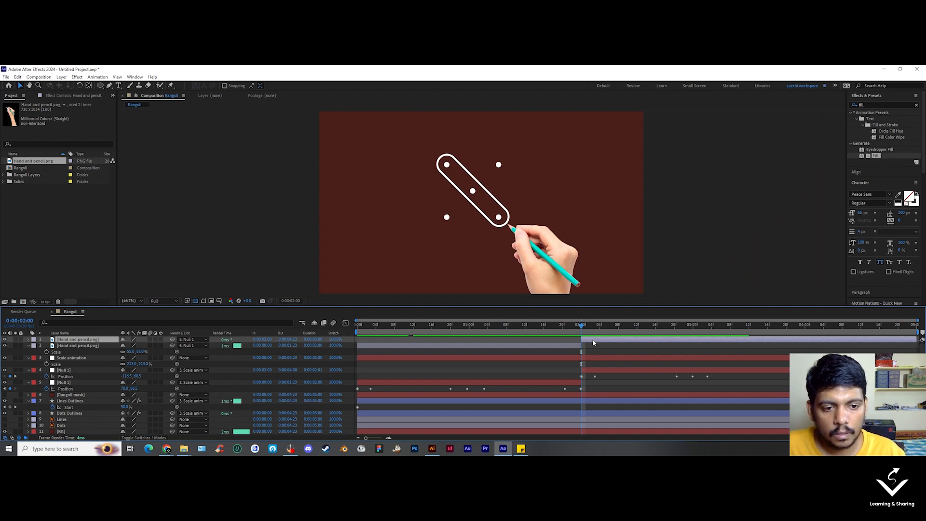
Step: Parent the second hand segment to the second loop's null, snapped to its position, and set its Scale to 55%
{"action": "left_click", "coordinate": [76, 370]}
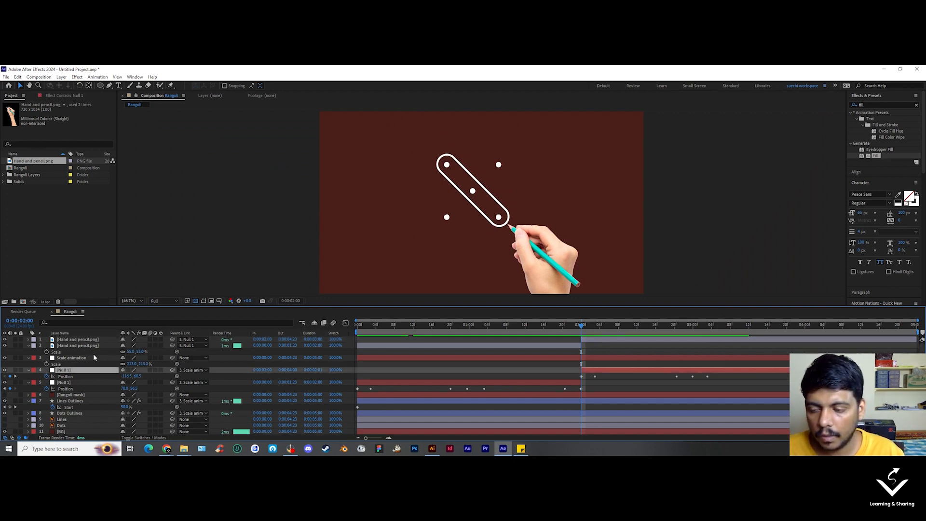
{"action": "left_click", "coordinate": [88, 340]}
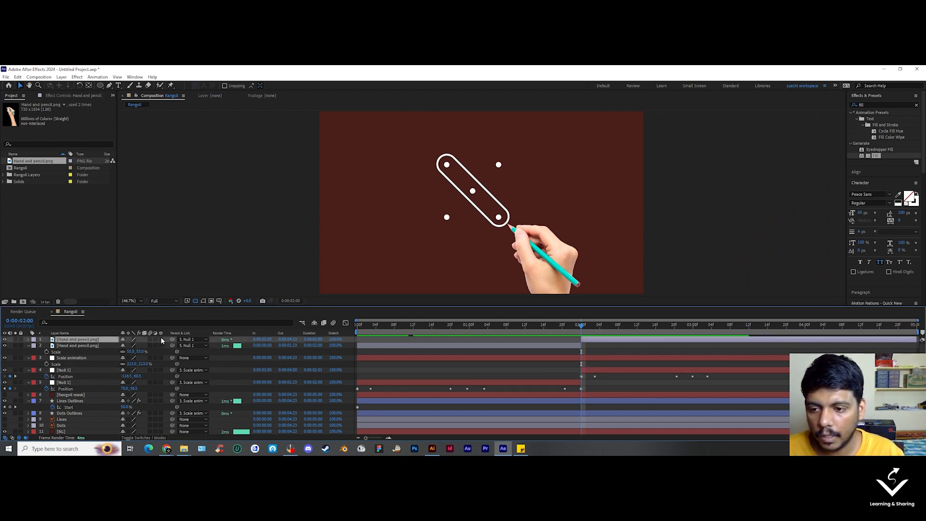
{"action": "left_click_drag", "start_coordinate": [172, 339], "coordinate": [93, 370]}
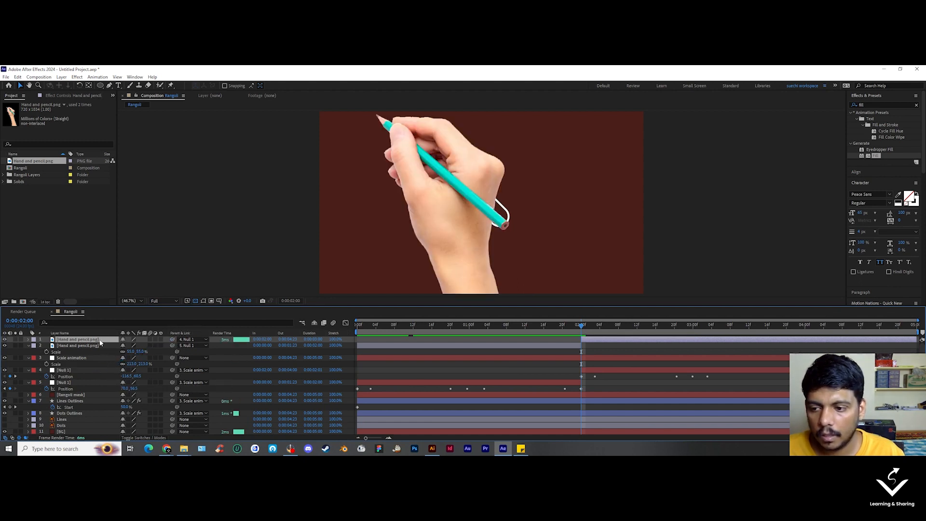
{"action": "key", "text": "s"}
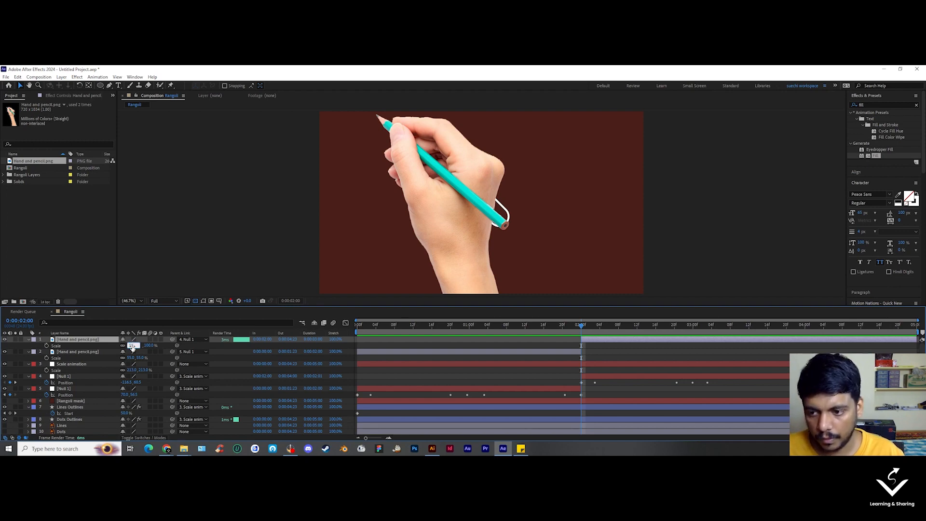
{"action": "key", "text": "Return"}
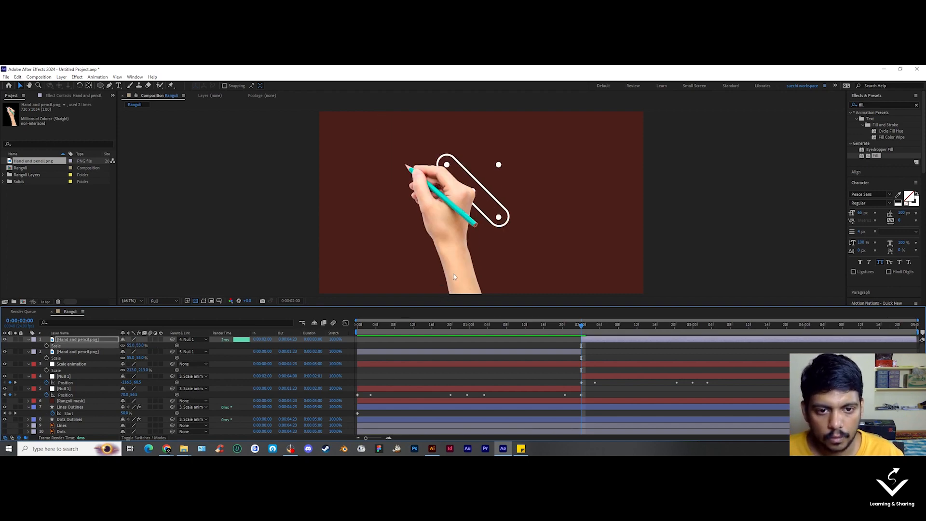
Step: Move the second hand segment at 0:00:02:02 so the pencil tip touches the end of the second loop's stroke
{"action": "left_click", "coordinate": [584, 326]}
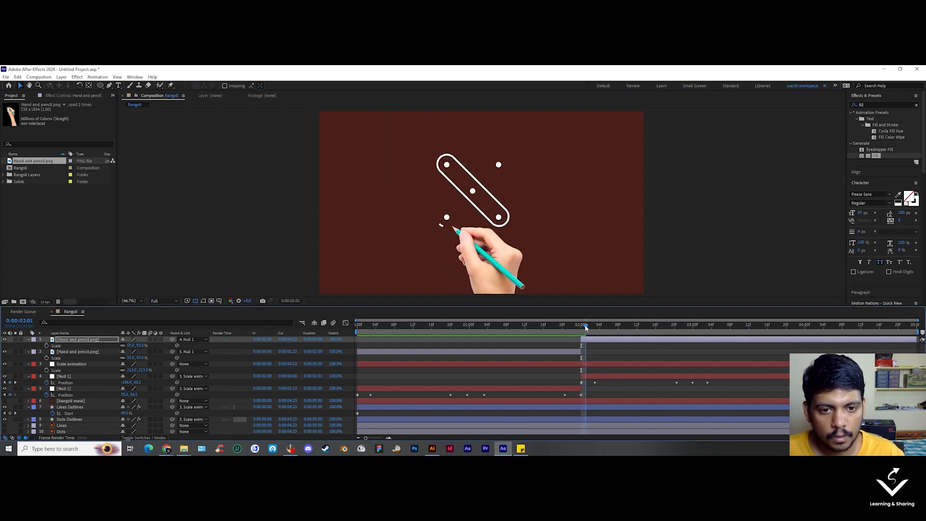
{"action": "left_click_drag", "start_coordinate": [586, 328], "coordinate": [591, 327]}
{"action": "scroll", "coordinate": [456, 235], "scroll_direction": "up", "scroll_amount": 2}
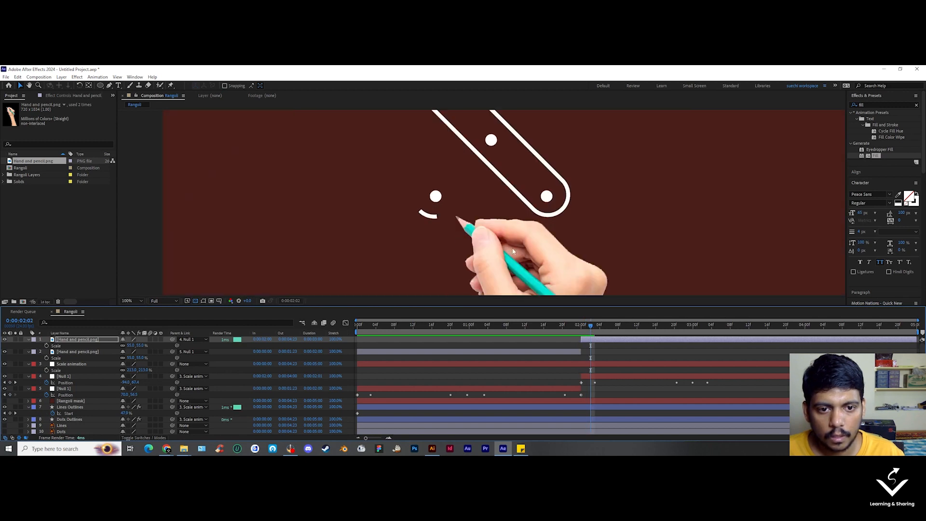
{"action": "left_click_drag", "start_coordinate": [513, 251], "coordinate": [496, 246]}
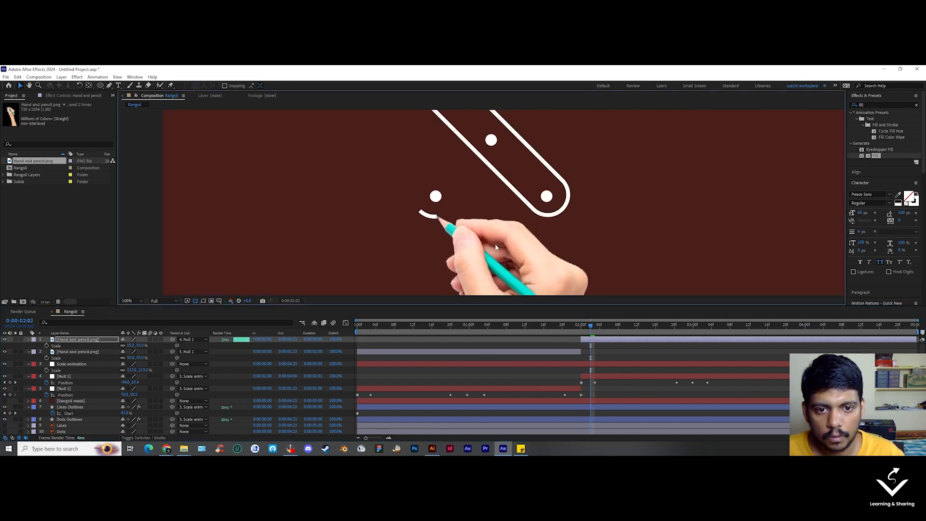
Step: Preview the hand drawing the second loop from 0:00:02:00 up to 0:00:04:00 with the whole composition in view
{"action": "left_click", "coordinate": [577, 325]}
{"action": "left_click", "coordinate": [585, 328]}
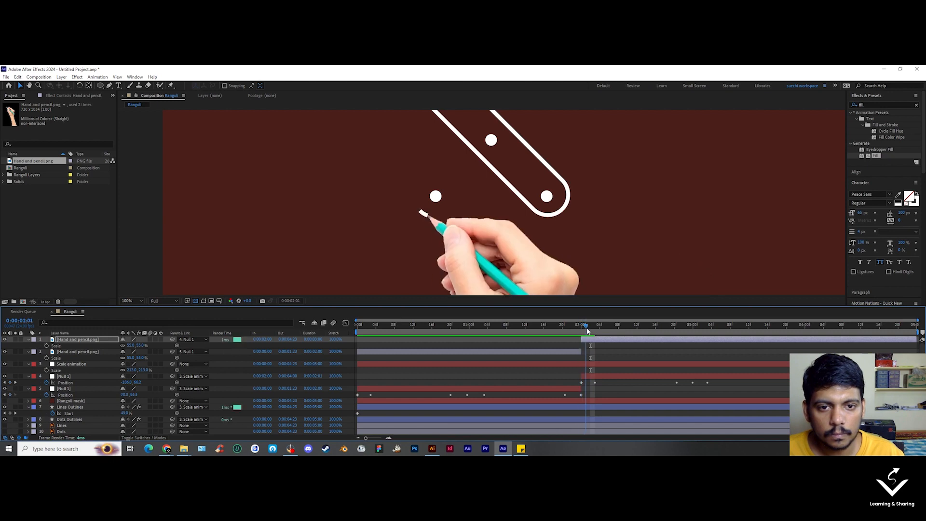
{"action": "mouse_move", "coordinate": [586, 331]}
{"action": "left_mouse_down"}
{"action": "mouse_move", "coordinate": [809, 341]}
{"action": "mouse_move", "coordinate": [429, 366]}
{"action": "mouse_move", "coordinate": [753, 369]}
{"action": "left_mouse_up"}
{"action": "key", "text": "shift+slash"}
{"action": "key", "text": "alt+bracketright"}
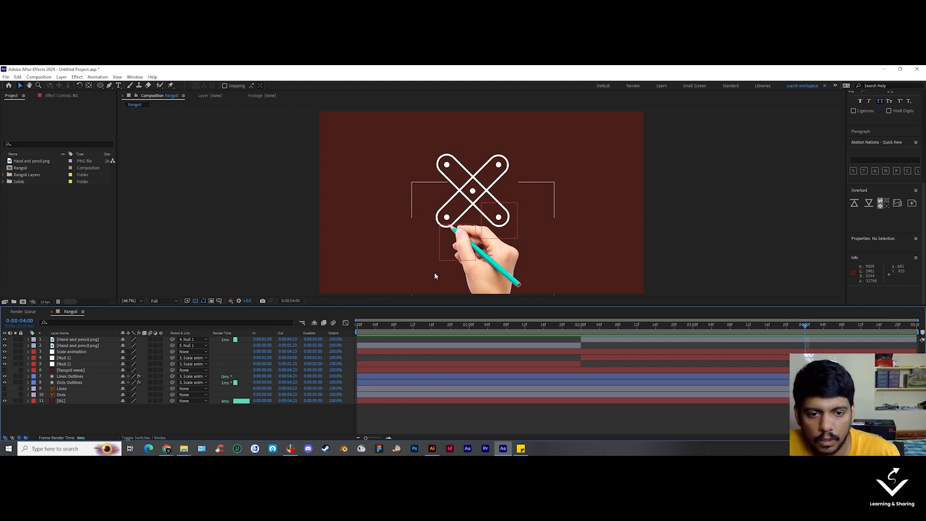
{"action": "left_click", "coordinate": [63, 249]}
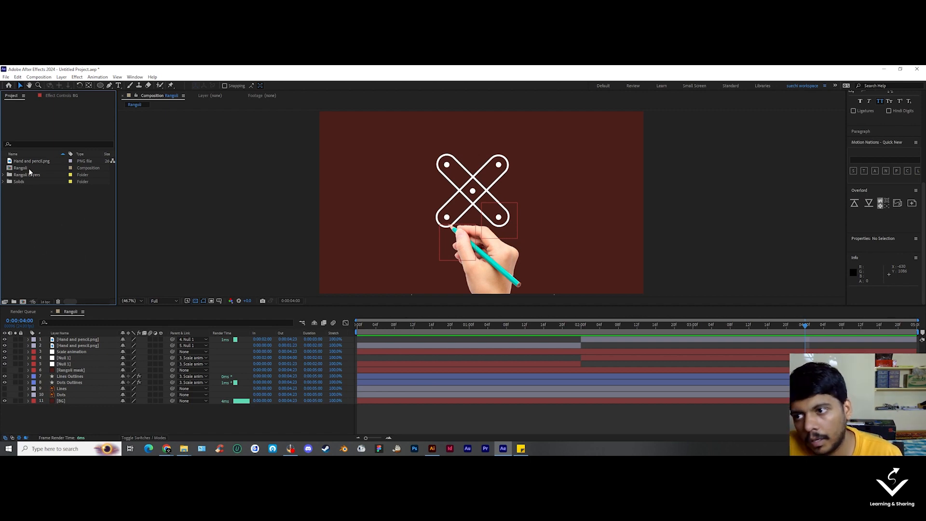
Step: Create a new composition named "Rangoli animation 02" with the default settings
{"action": "left_click", "coordinate": [23, 302]}
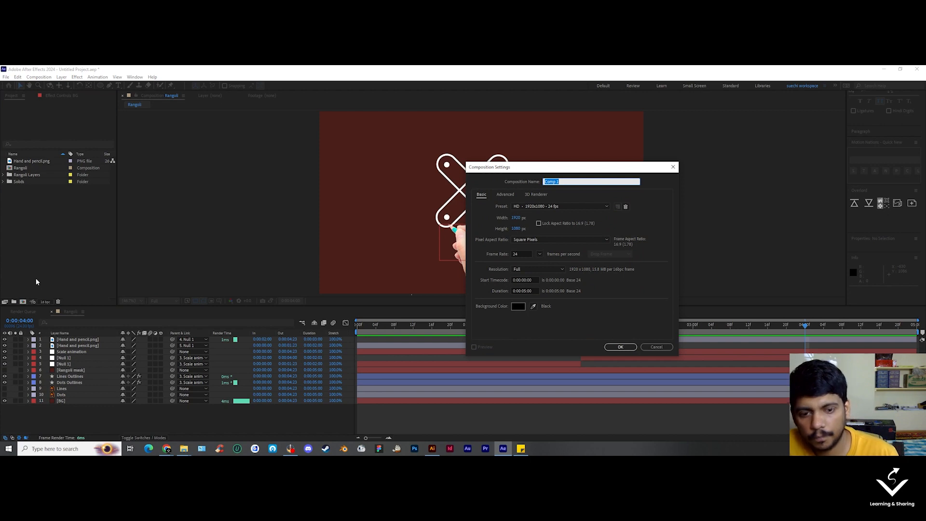
{"action": "type", "text": "Rangoli animation 02"}
{"action": "key", "text": "Return"}
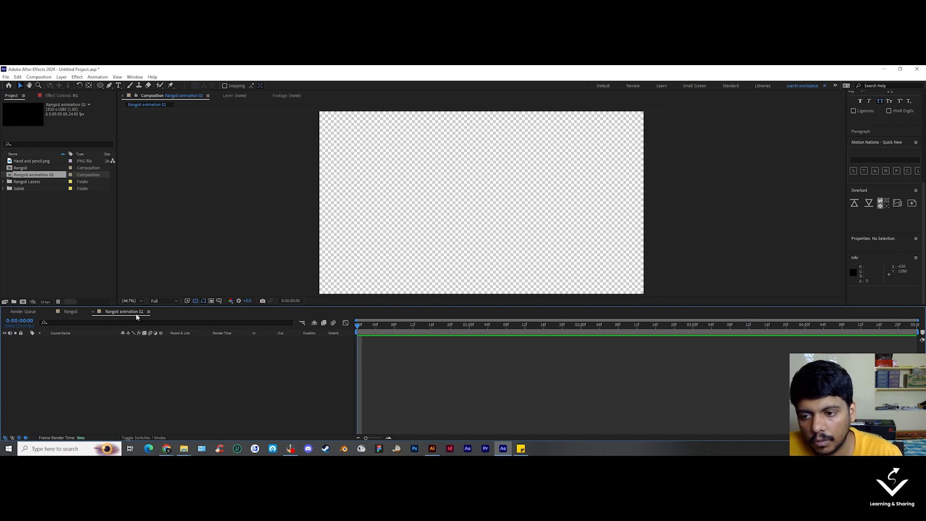
Step: Copy the BG layer from the Rangoli composition into Rangoli animation 02
{"action": "left_click", "coordinate": [73, 312]}
{"action": "left_click", "coordinate": [72, 400]}
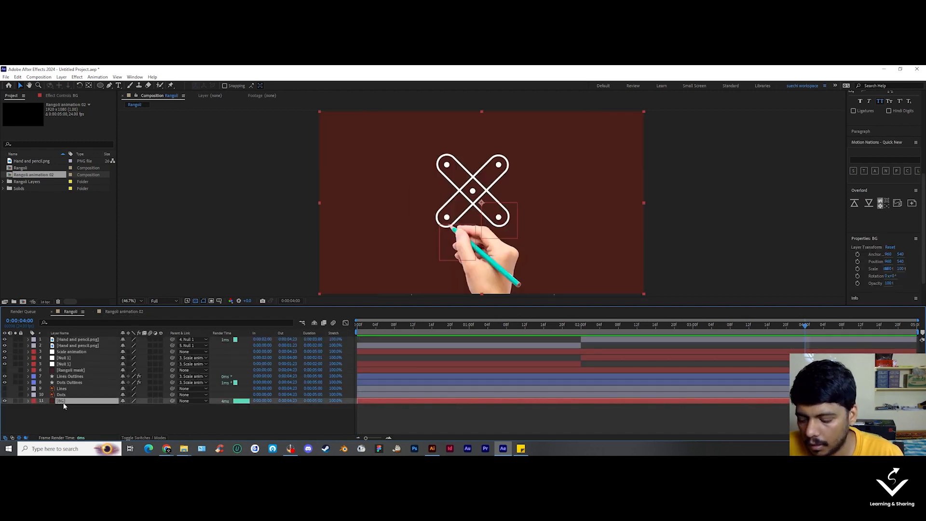
{"action": "key", "text": "ctrl+c"}
{"action": "left_click", "coordinate": [123, 312]}
{"action": "key", "text": "ctrl+v"}
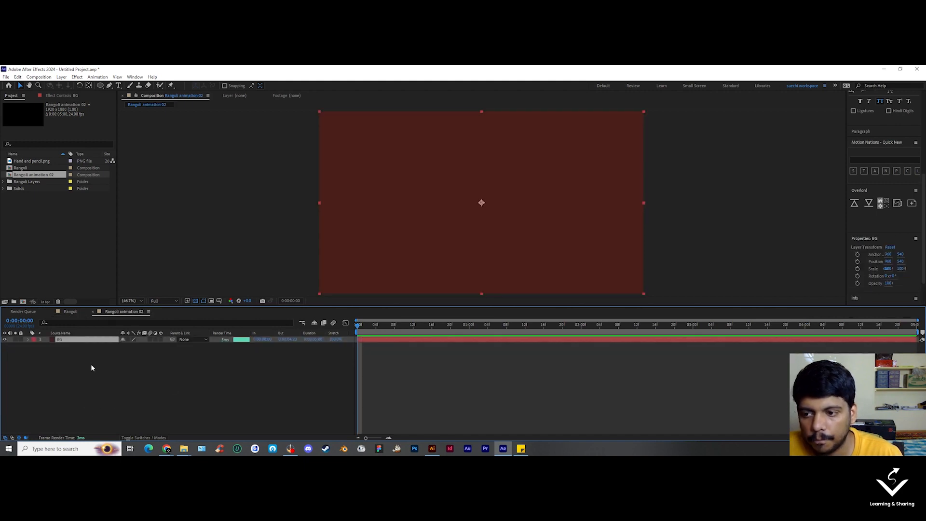
{"action": "left_click", "coordinate": [92, 368]}
Step: Add Dots/Rangoli.ai and Lines/Rangoli.ai from the Rangoli Layers folder above BG, with the Lines layer on top
{"action": "left_click", "coordinate": [17, 182]}
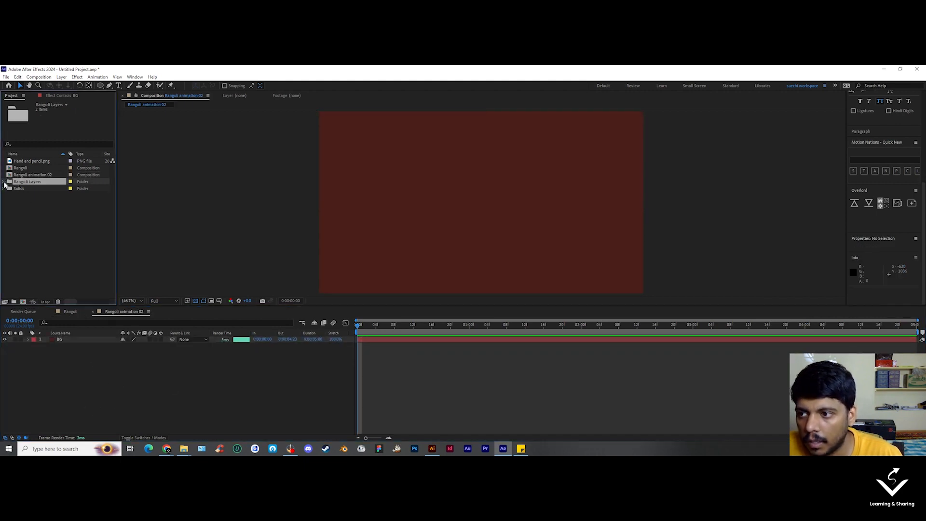
{"action": "left_click", "coordinate": [5, 182]}
{"action": "left_click", "coordinate": [34, 189]}
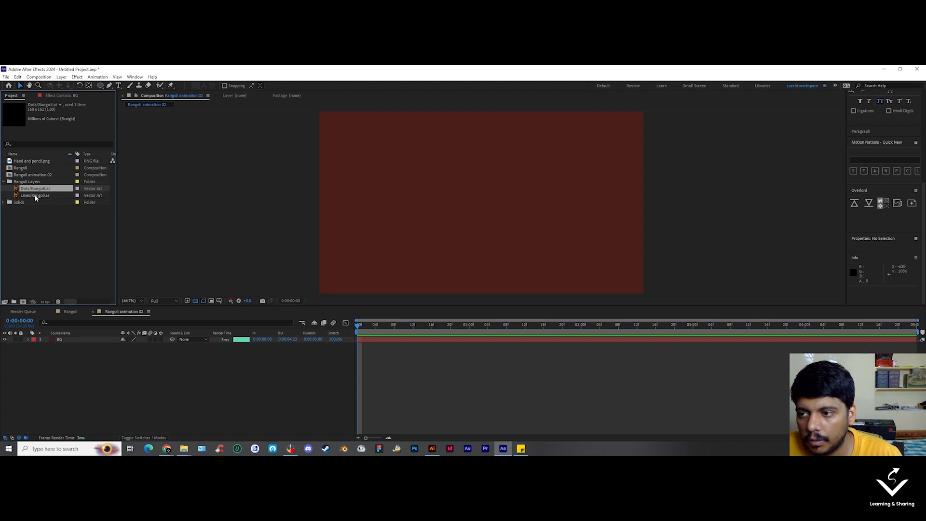
{"action": "left_click", "coordinate": [33, 195], "text": "shift"}
{"action": "left_click_drag", "start_coordinate": [33, 199], "coordinate": [74, 377]}
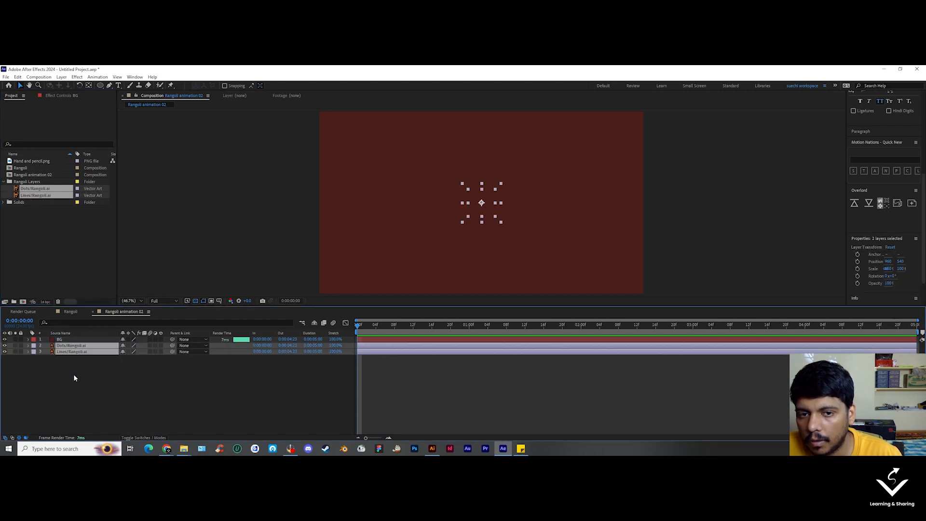
{"action": "key", "text": "ctrl+shift+bracketright"}
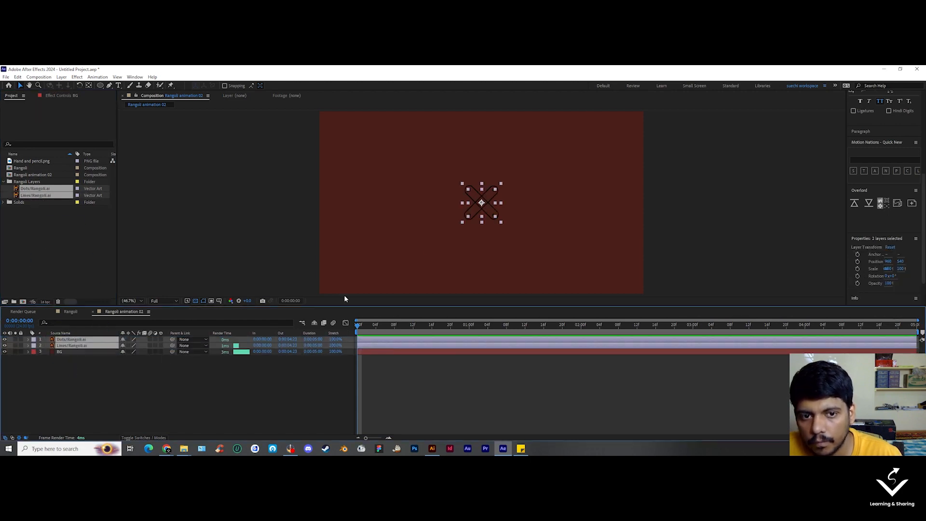
{"action": "left_click", "coordinate": [81, 346]}
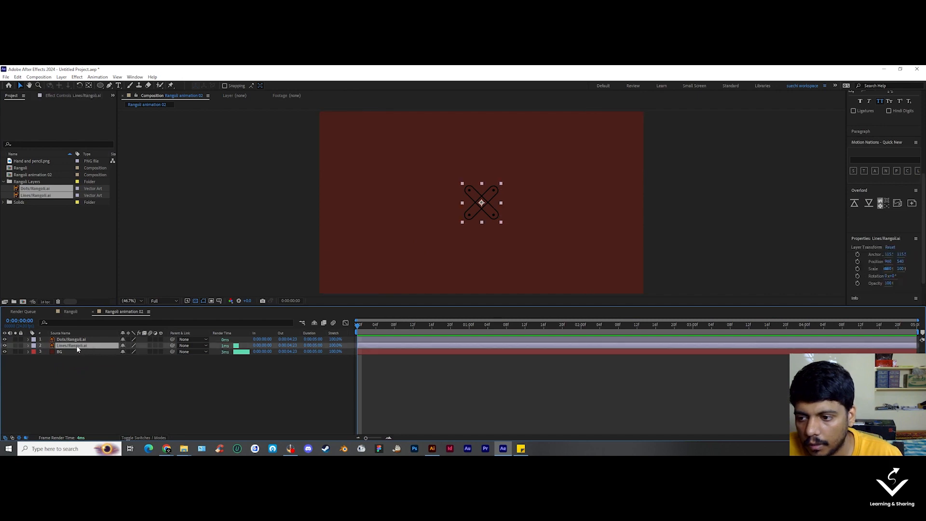
{"action": "left_click_drag", "start_coordinate": [77, 346], "coordinate": [75, 337]}
Step: Create shape layers from the Lines and Dots vector layers and delete the two original Illustrator layers
{"action": "left_click", "coordinate": [76, 346], "text": "shift"}
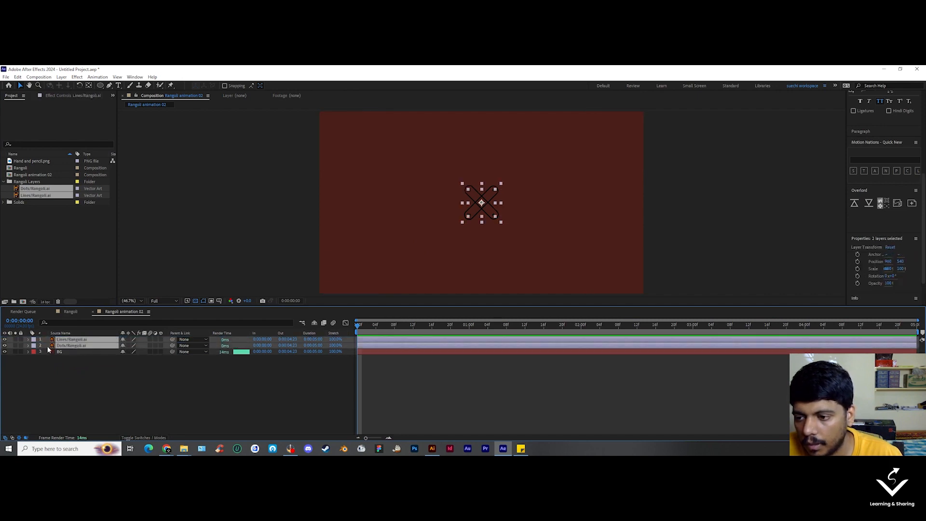
{"action": "right_click", "coordinate": [79, 344]}
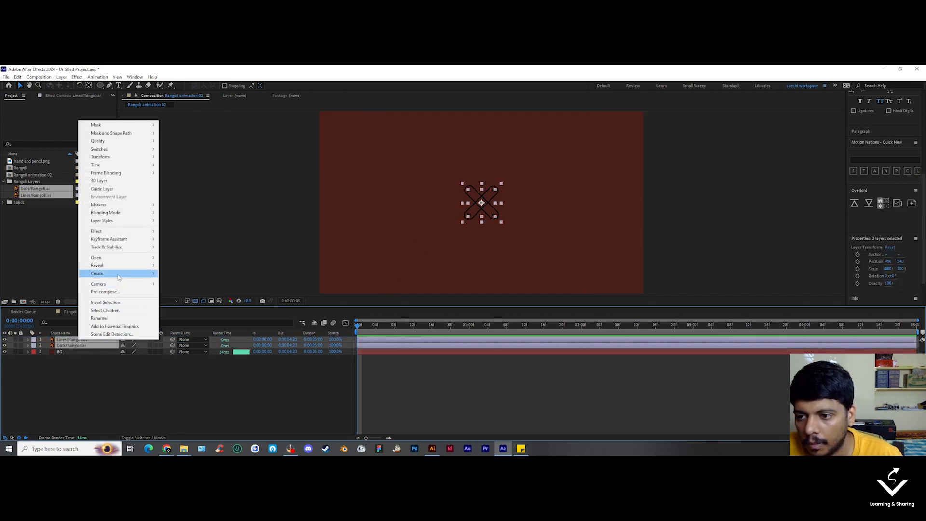
{"action": "mouse_move", "coordinate": [121, 273]}
{"action": "left_click", "coordinate": [192, 297]}
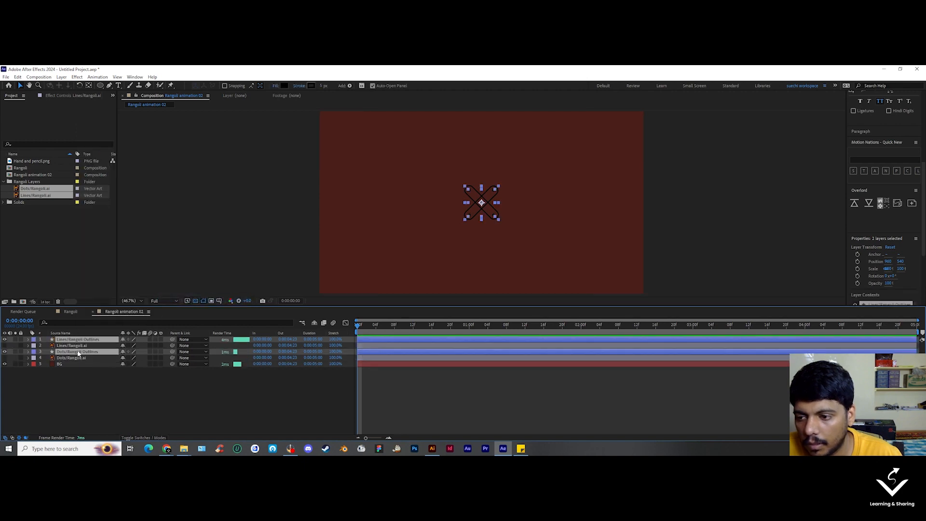
{"action": "left_click", "coordinate": [70, 357]}
{"action": "left_click", "coordinate": [68, 346], "text": "ctrl"}
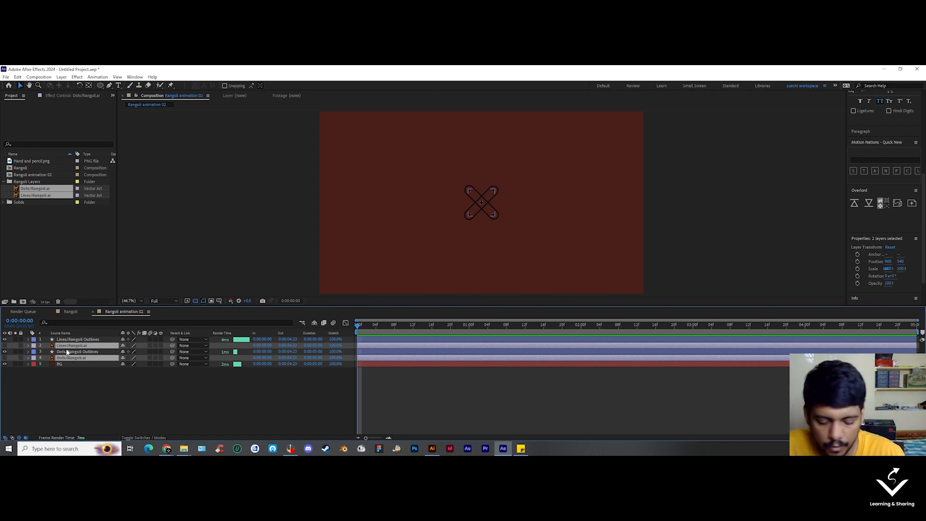
{"action": "key", "text": "Delete"}
{"action": "left_click", "coordinate": [69, 345]}
{"action": "left_click", "coordinate": [76, 339], "text": "ctrl"}
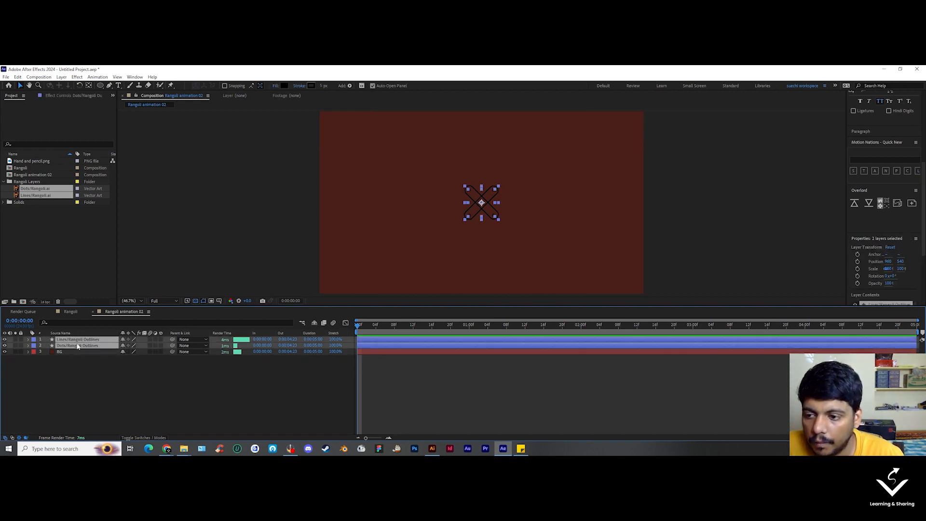
{"action": "left_click", "coordinate": [150, 386]}
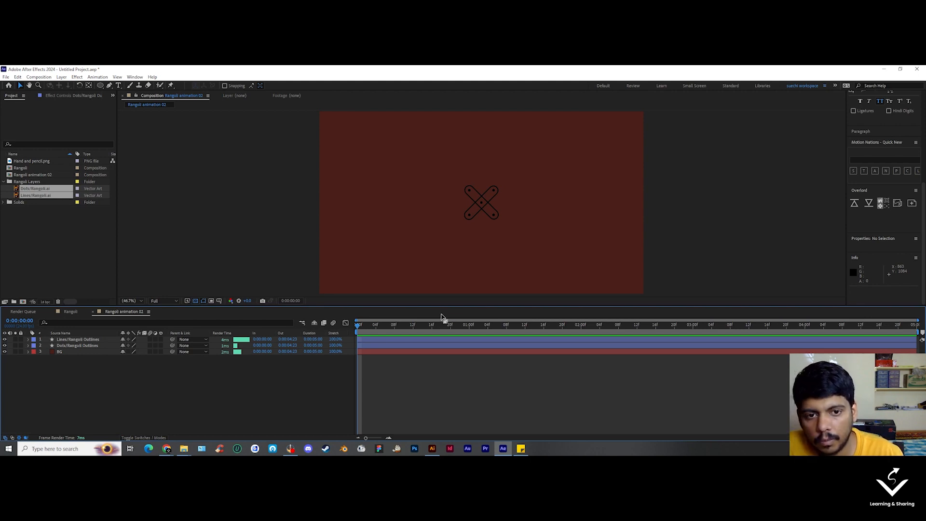
{"action": "left_click", "coordinate": [74, 346]}
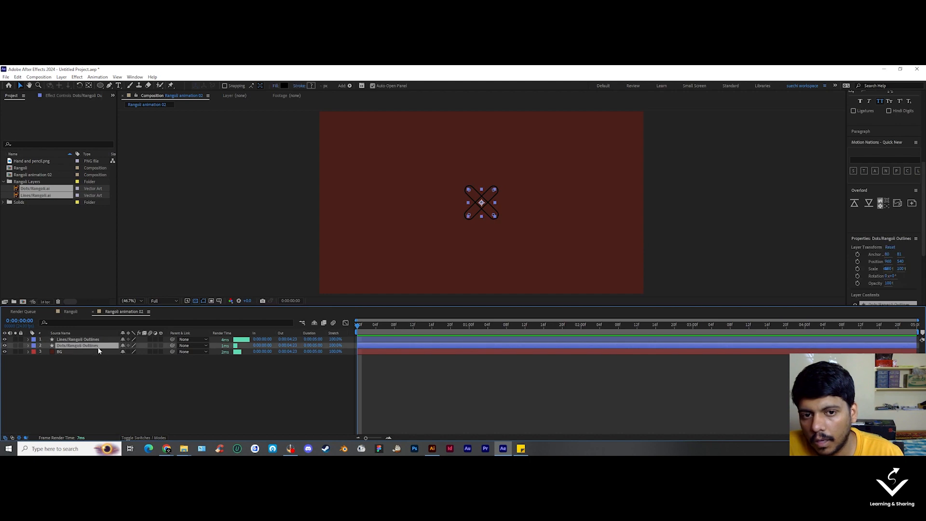
{"action": "left_click", "coordinate": [146, 378]}
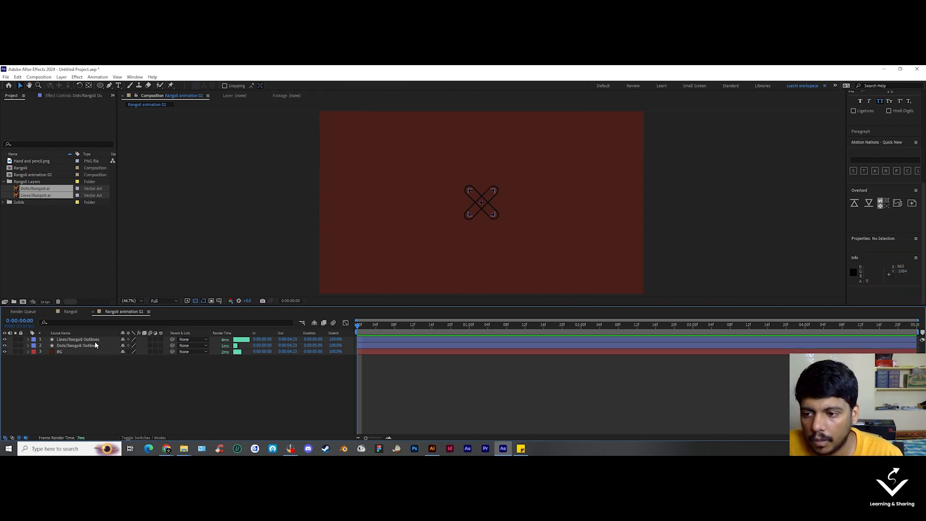
Step: Copy Trim Paths 1 from Lines Outlines in the Rangoli composition onto Lines/Rangoli Outlines in Rangoli animation 02 and scrub the reveal
{"action": "left_click", "coordinate": [95, 340]}
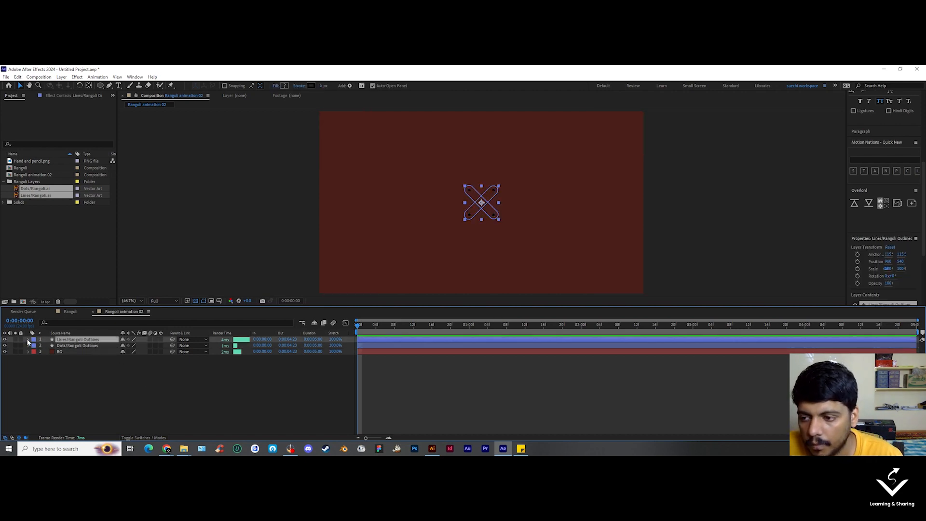
{"action": "left_click", "coordinate": [73, 312]}
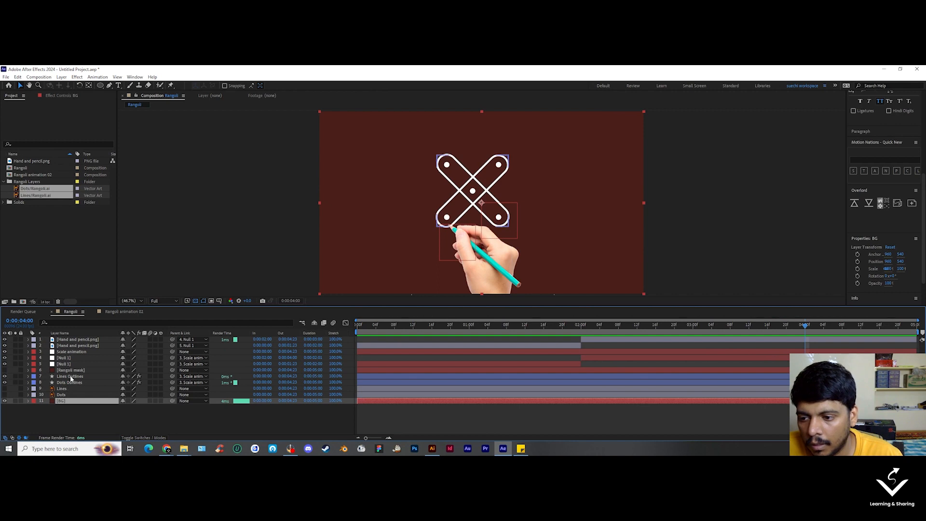
{"action": "left_click", "coordinate": [71, 377]}
{"action": "key", "text": "u"}
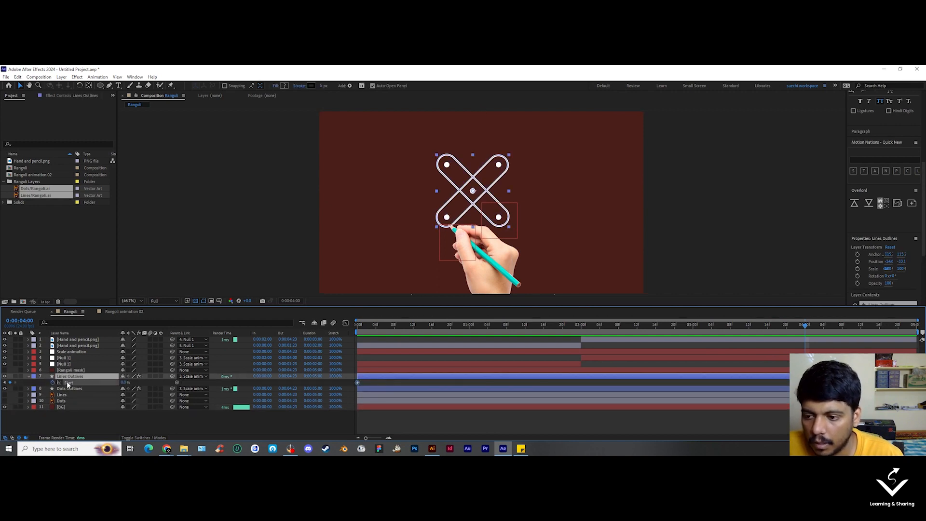
{"action": "left_click", "coordinate": [28, 377]}
{"action": "left_click", "coordinate": [28, 377]}
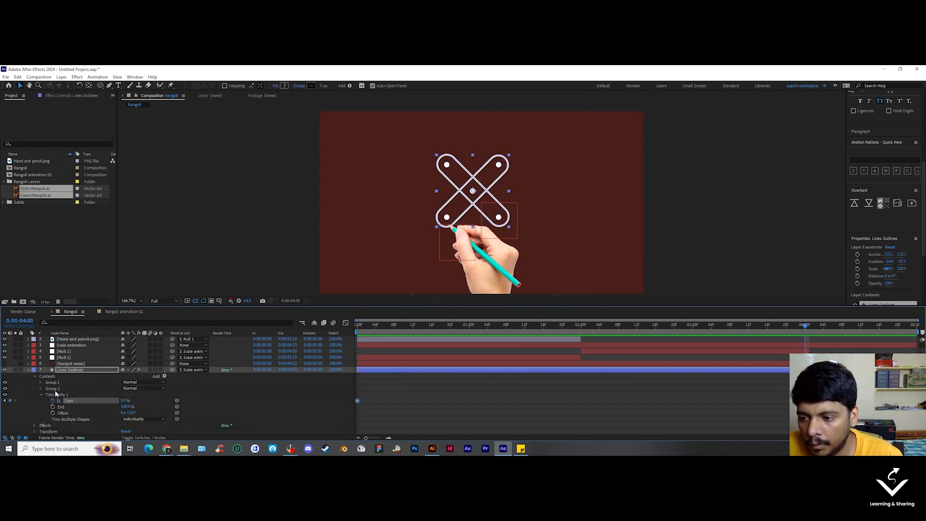
{"action": "left_click", "coordinate": [111, 313]}
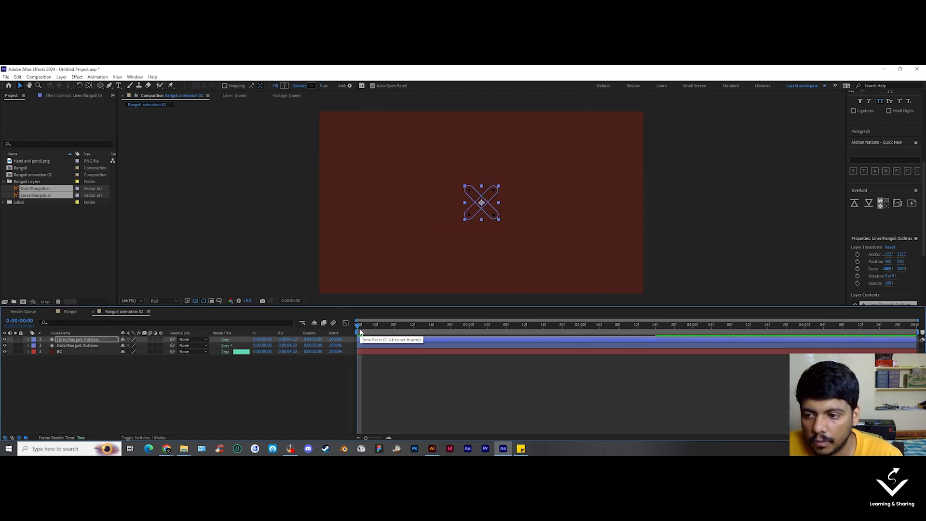
{"action": "left_click", "coordinate": [438, 397]}
{"action": "mouse_move", "coordinate": [358, 332]}
{"action": "left_mouse_down"}
{"action": "mouse_move", "coordinate": [657, 346]}
{"action": "mouse_move", "coordinate": [352, 340]}
{"action": "left_mouse_up"}
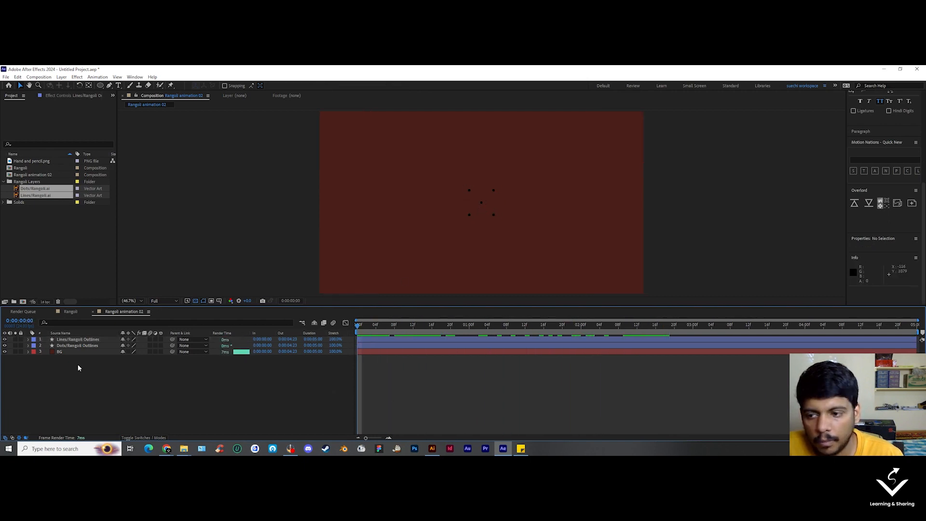
Step: Copy the white Fill effect from Lines Outlines in the Rangoli composition onto both outline layers in Rangoli animation 02
{"action": "left_click", "coordinate": [77, 339]}
{"action": "left_click", "coordinate": [70, 311]}
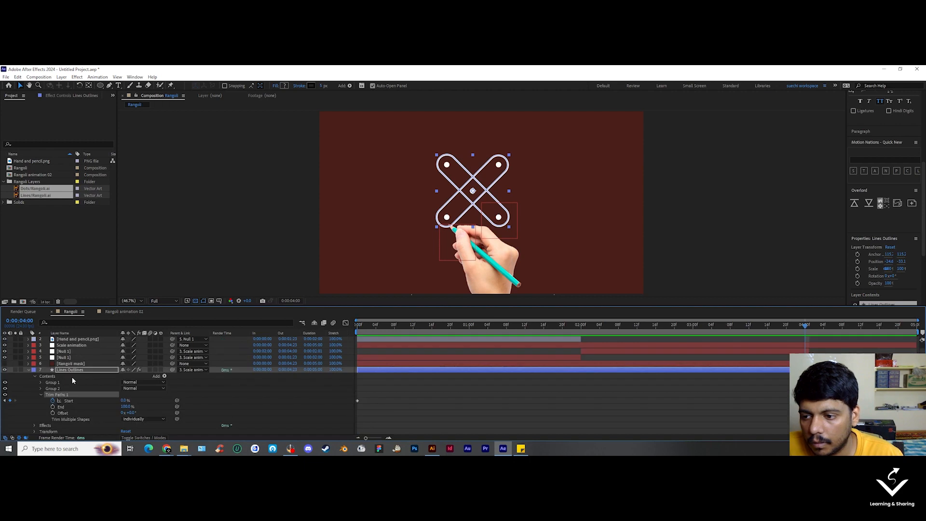
{"action": "left_click", "coordinate": [53, 95]}
{"action": "left_click", "coordinate": [24, 112]}
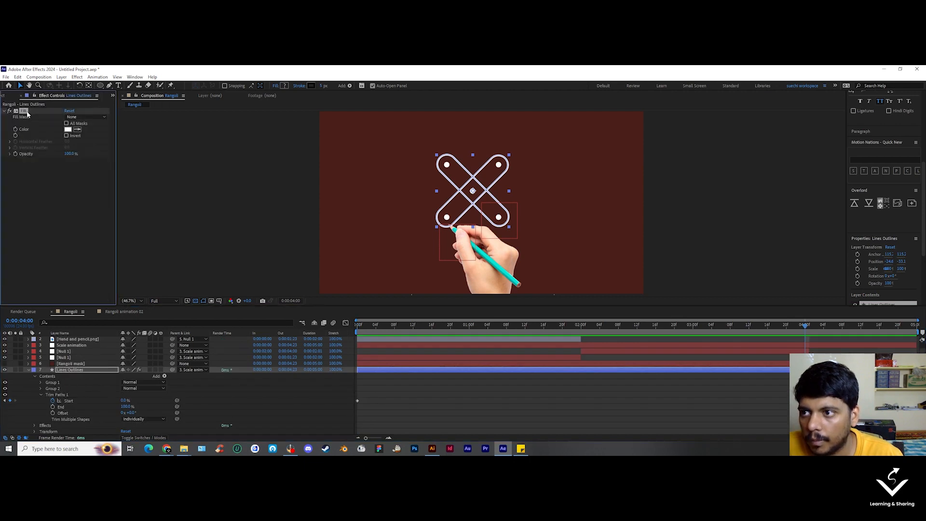
{"action": "left_click", "coordinate": [121, 311]}
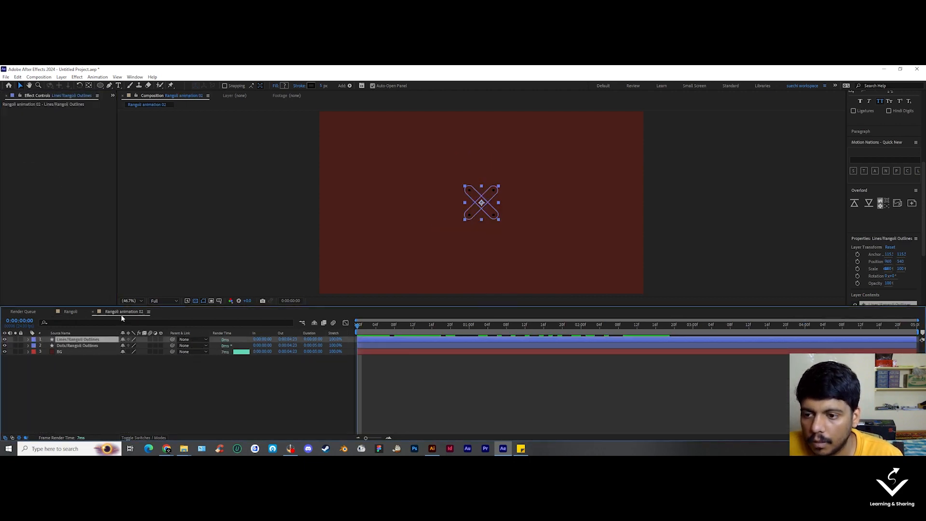
{"action": "left_click", "coordinate": [73, 345], "text": "ctrl"}
{"action": "key", "text": "ctrl+v"}
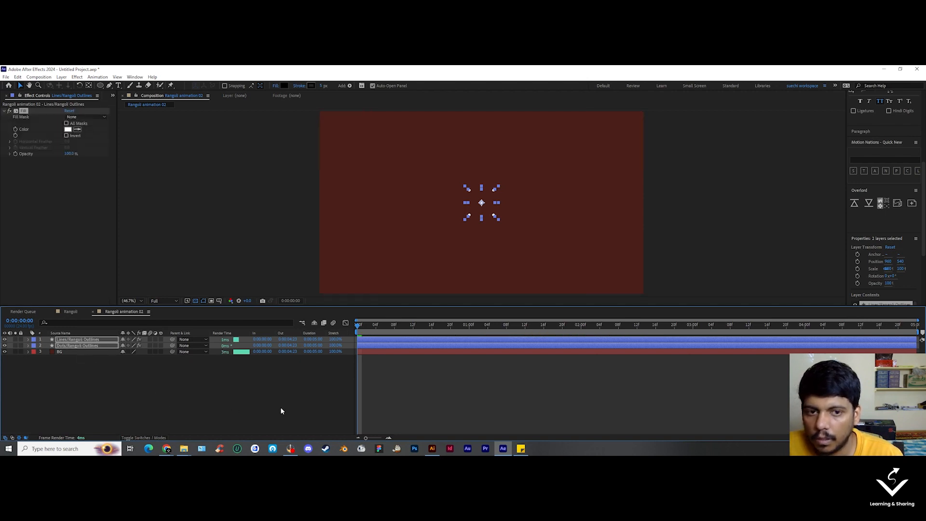
Step: Preview the line reveal in Rangoli animation 02 and return to 0:00:00:00
{"action": "left_click", "coordinate": [284, 406]}
{"action": "left_click_drag", "start_coordinate": [358, 325], "coordinate": [836, 357]}
{"action": "key", "text": "space"}
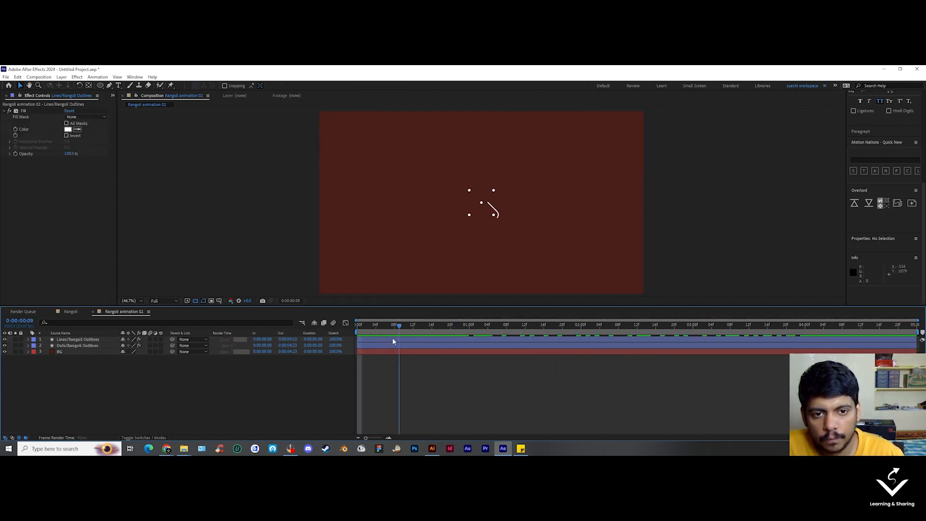
{"action": "key", "text": "space"}
{"action": "key", "text": "space"}
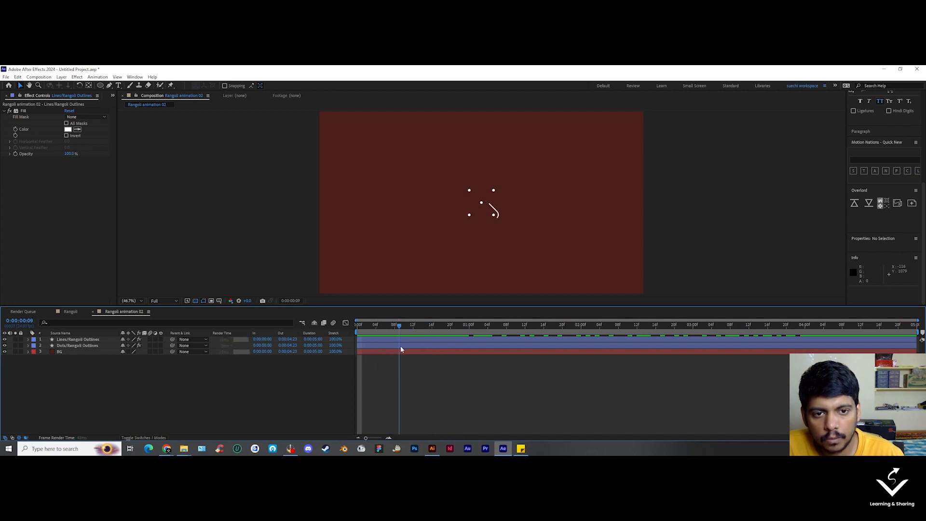
{"action": "left_click_drag", "start_coordinate": [485, 366], "coordinate": [386, 377]}
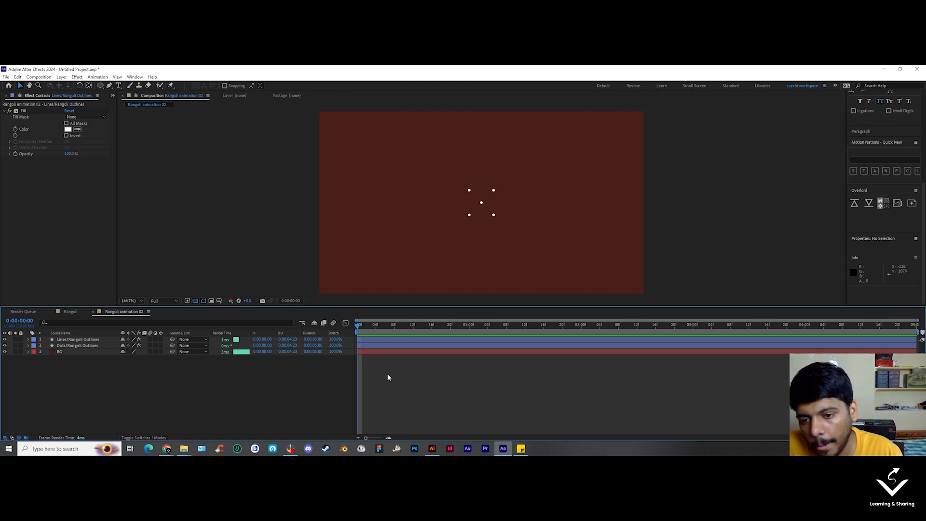
Step: Add a null object to Rangoli animation 02 and rename it Hand animation 01
{"action": "right_click", "coordinate": [165, 398]}
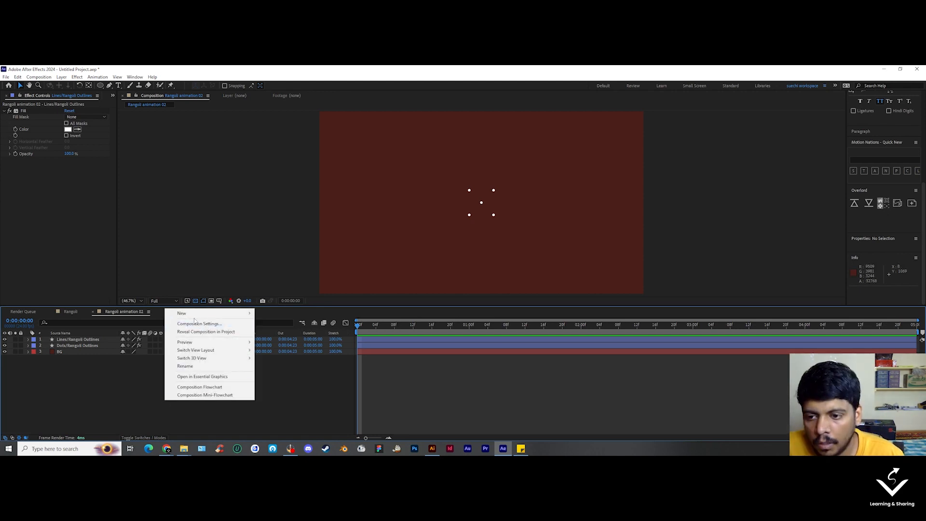
{"action": "left_click", "coordinate": [129, 388]}
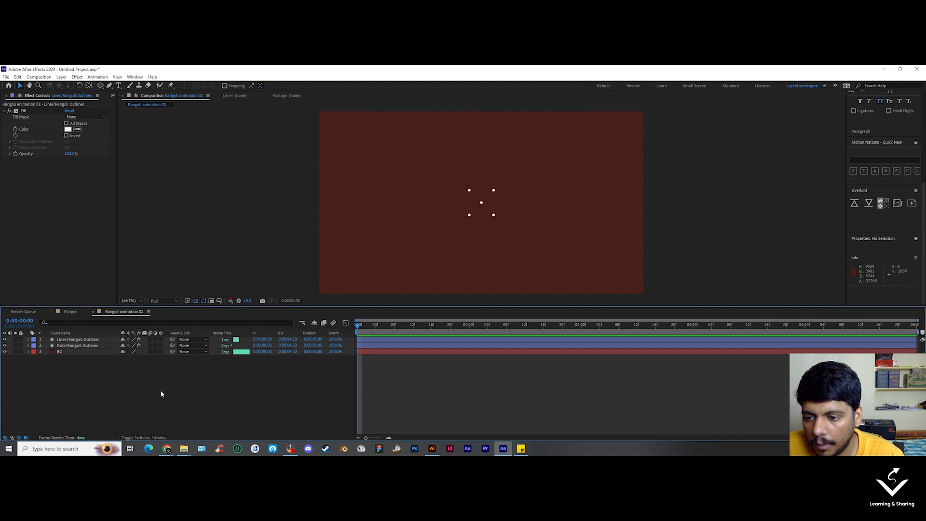
{"action": "right_click", "coordinate": [202, 396]}
{"action": "mouse_move", "coordinate": [250, 307]}
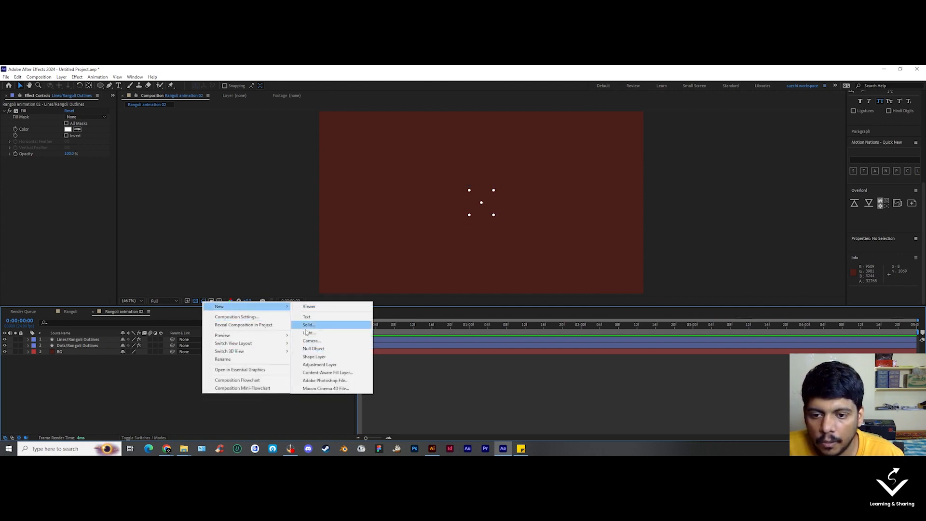
{"action": "left_click", "coordinate": [322, 351]}
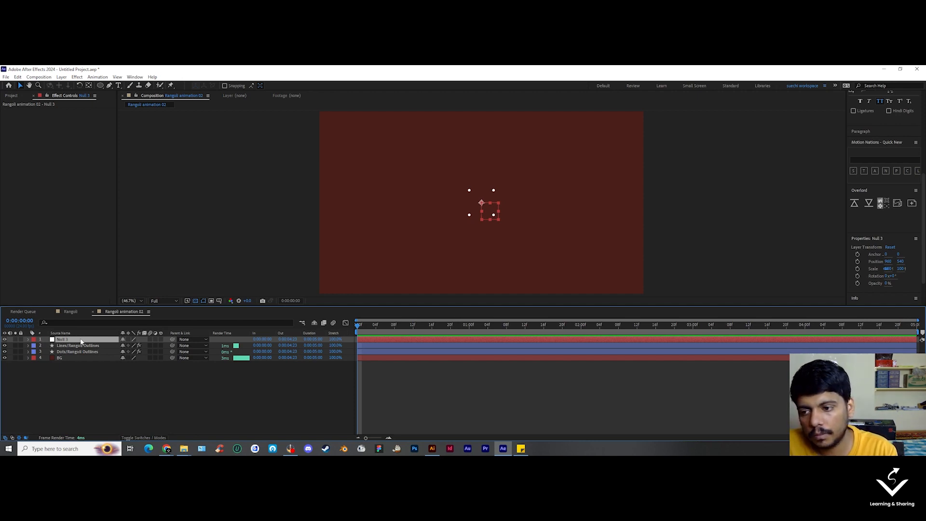
{"action": "key", "text": "Return"}
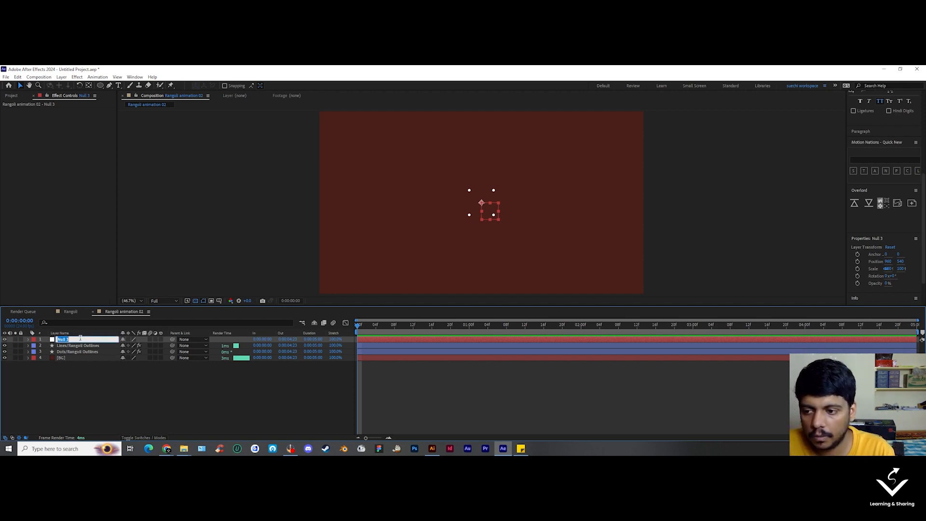
{"action": "type", "text": "Hand animation 01"}
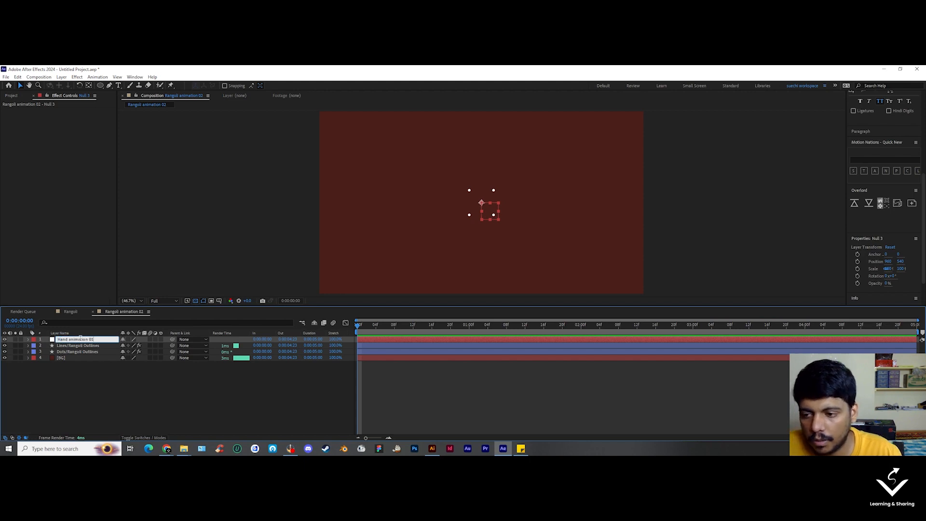
{"action": "left_click", "coordinate": [151, 401]}
Step: Expand the contents of Lines/Rangoli Outlines and identify the lines in Group 1 and Group 2, hiding and reshowing Group 1
{"action": "left_click", "coordinate": [99, 345]}
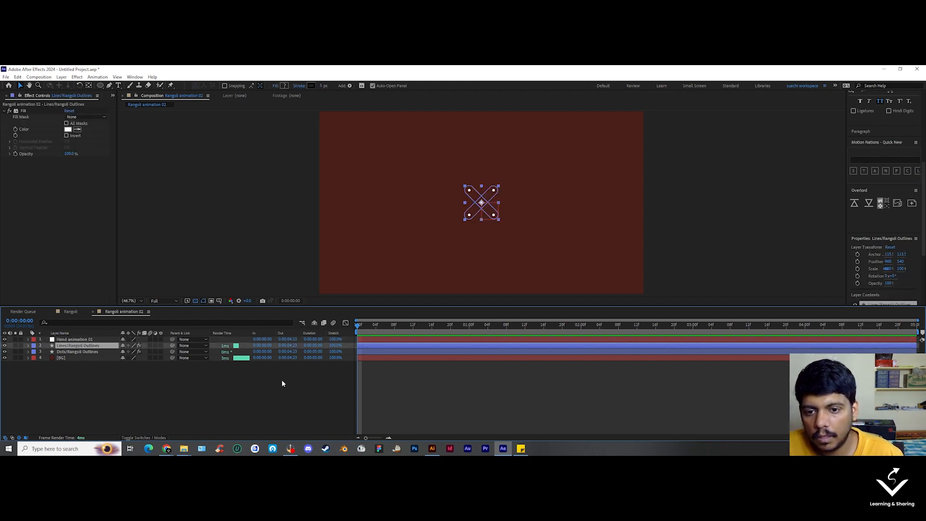
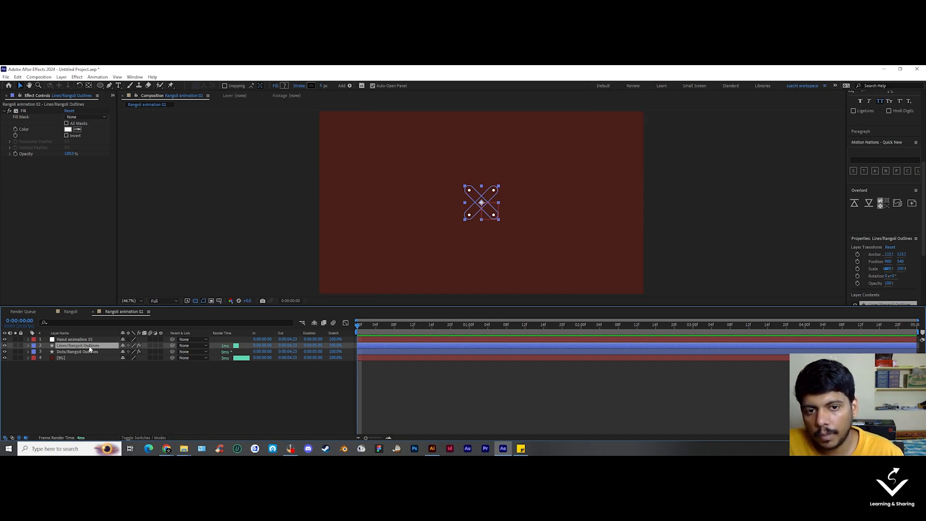
{"action": "key", "text": "period"}
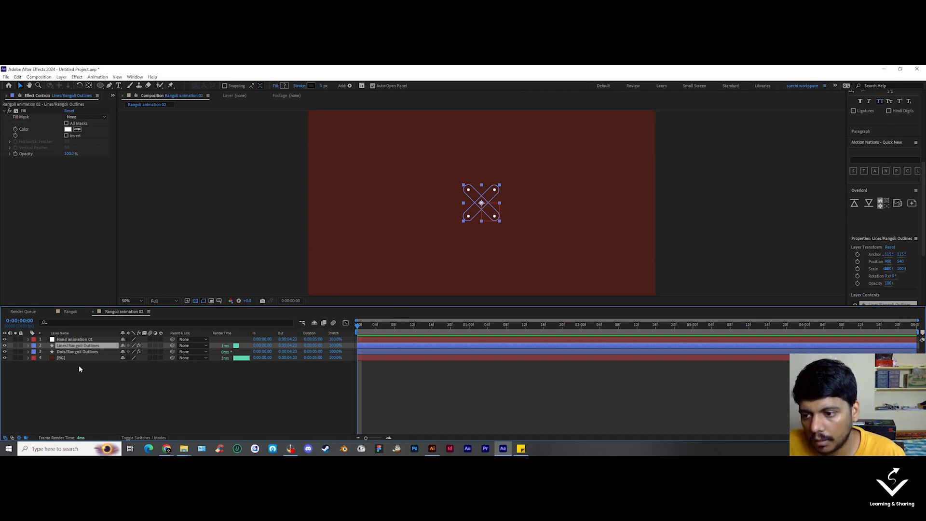
{"action": "left_click", "coordinate": [28, 346]}
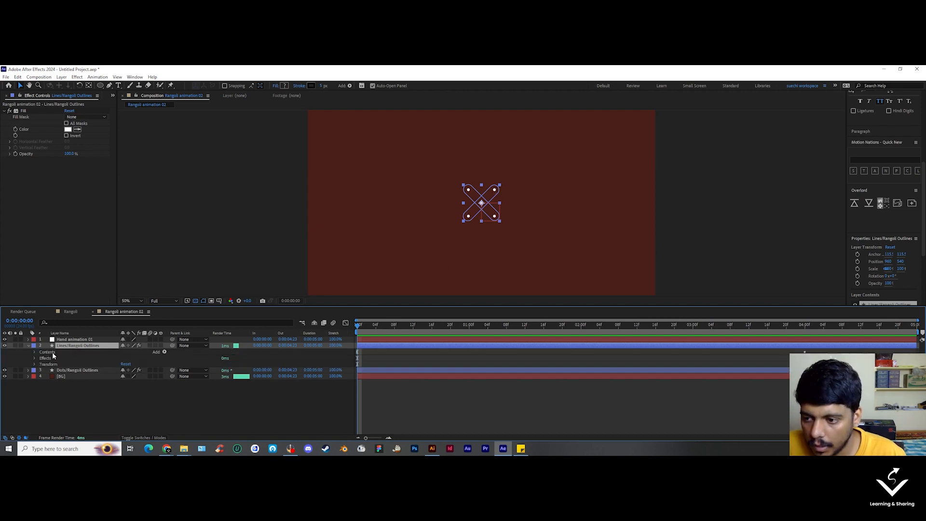
{"action": "left_click", "coordinate": [52, 353]}
{"action": "left_click", "coordinate": [75, 346]}
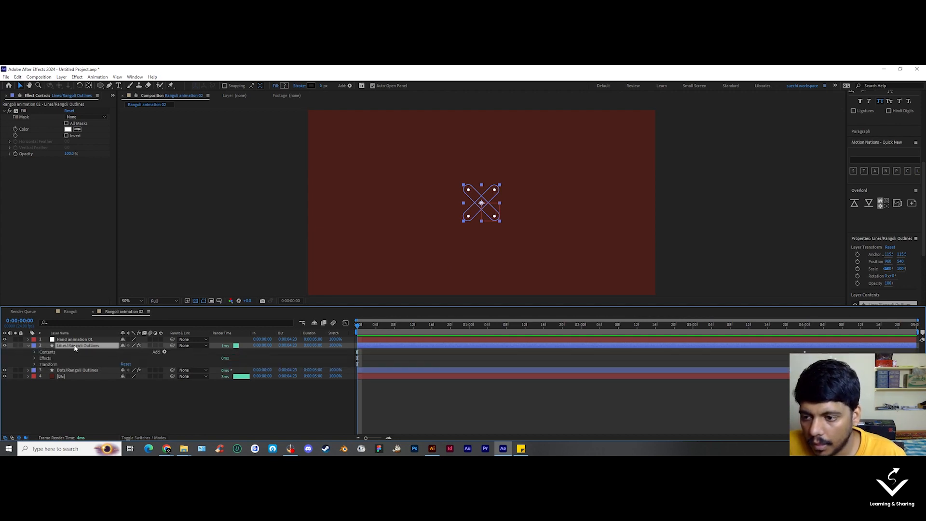
{"action": "left_click", "coordinate": [34, 352]}
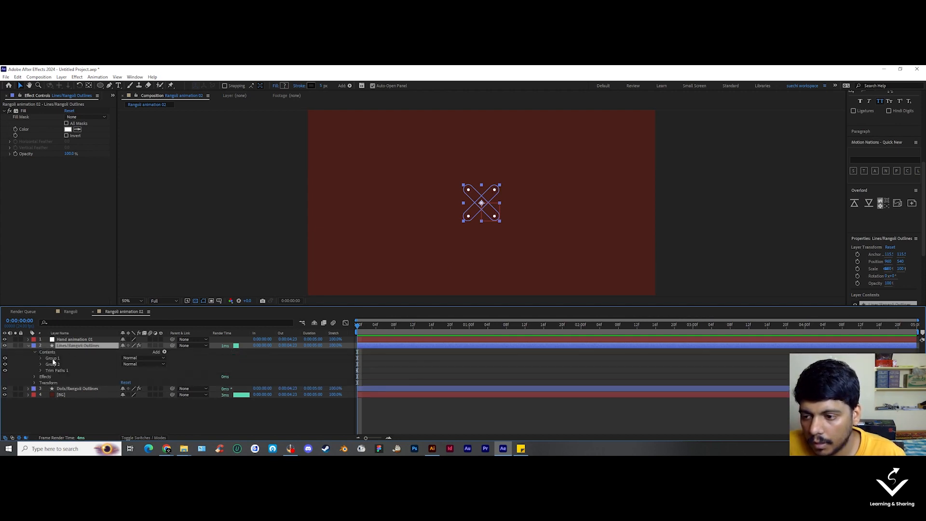
{"action": "left_click", "coordinate": [52, 358]}
{"action": "left_click", "coordinate": [53, 364]}
{"action": "left_click", "coordinate": [53, 359]}
{"action": "left_click", "coordinate": [54, 364]}
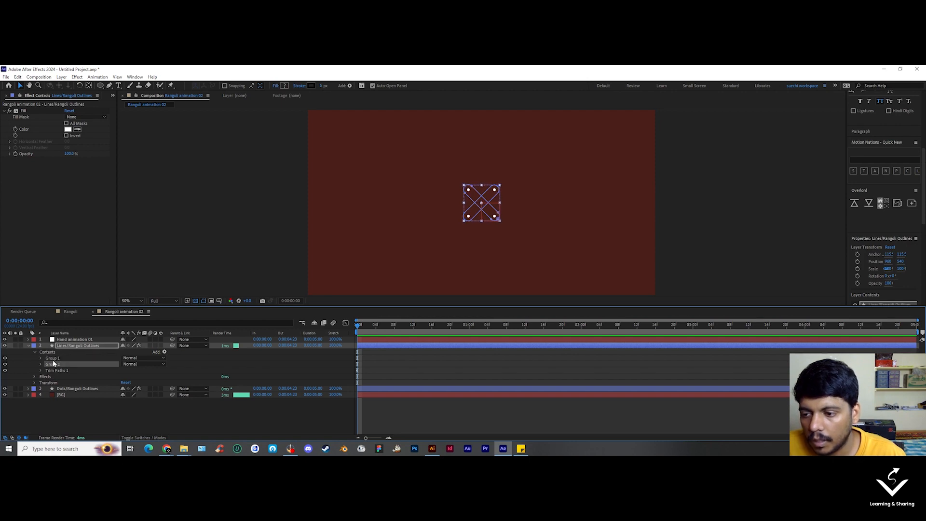
{"action": "left_click", "coordinate": [53, 359]}
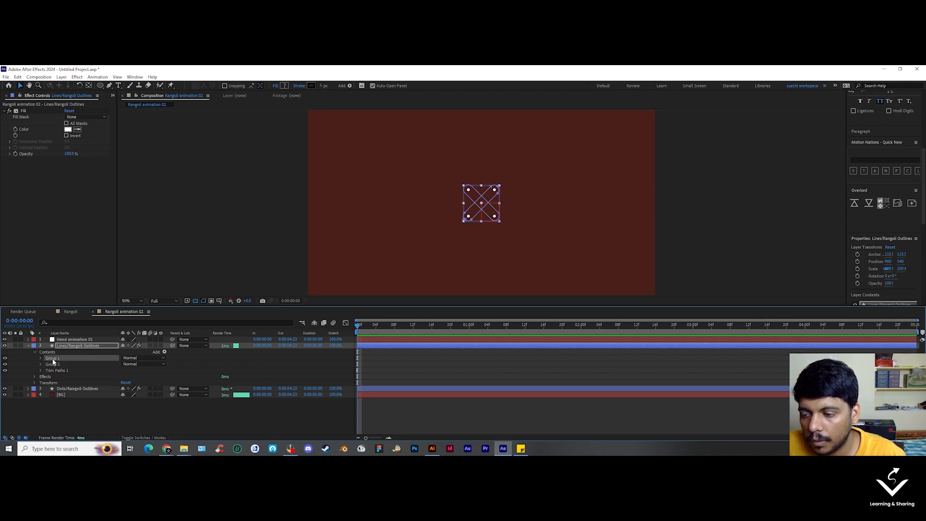
{"action": "left_click", "coordinate": [5, 358]}
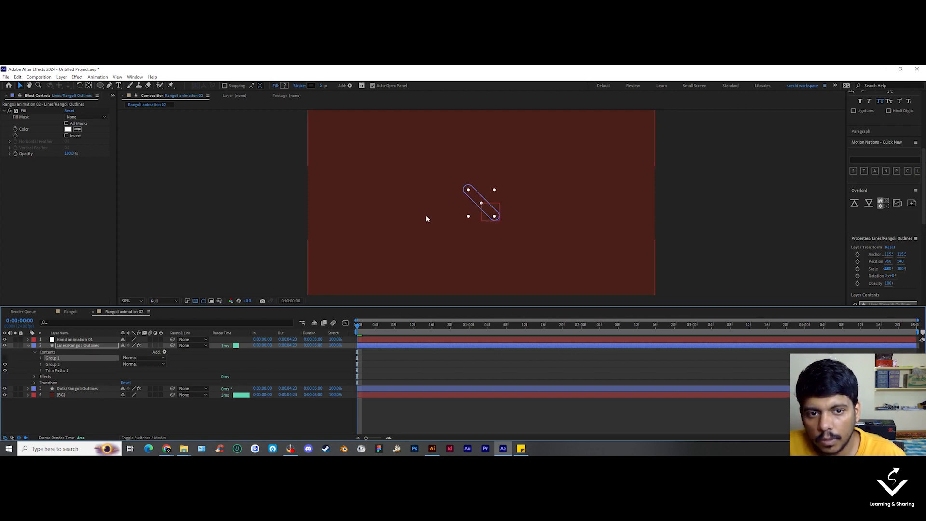
{"action": "left_click", "coordinate": [6, 358]}
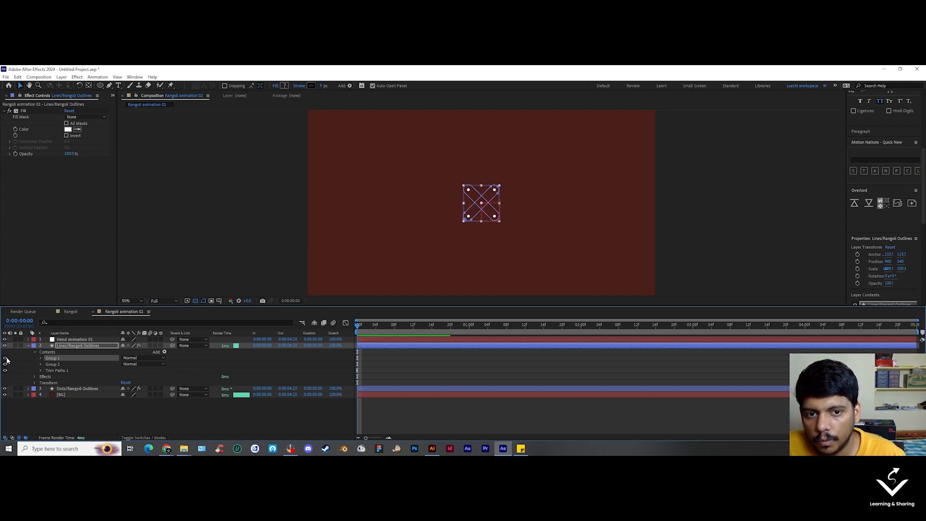
{"action": "left_click", "coordinate": [52, 364]}
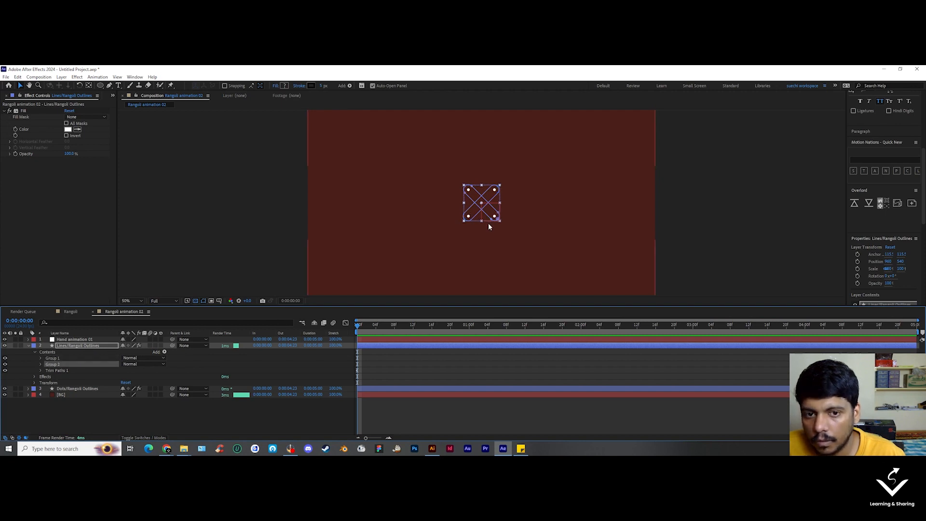
Step: Expand Group 1 of Lines/Rangoli Outlines down to Path 1 and copy its Path property
{"action": "left_click", "coordinate": [52, 358]}
{"action": "left_click", "coordinate": [40, 357]}
{"action": "left_click", "coordinate": [47, 365]}
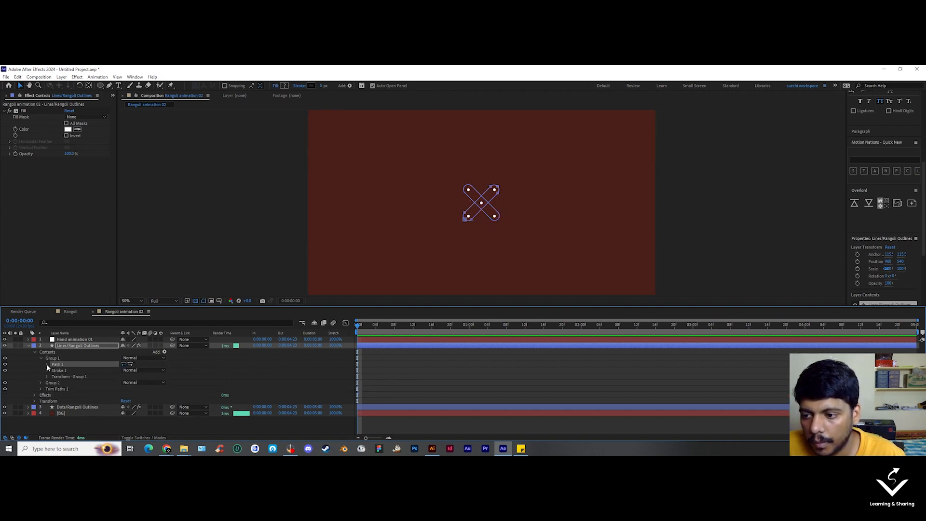
{"action": "left_click", "coordinate": [48, 365]}
{"action": "left_click", "coordinate": [68, 371]}
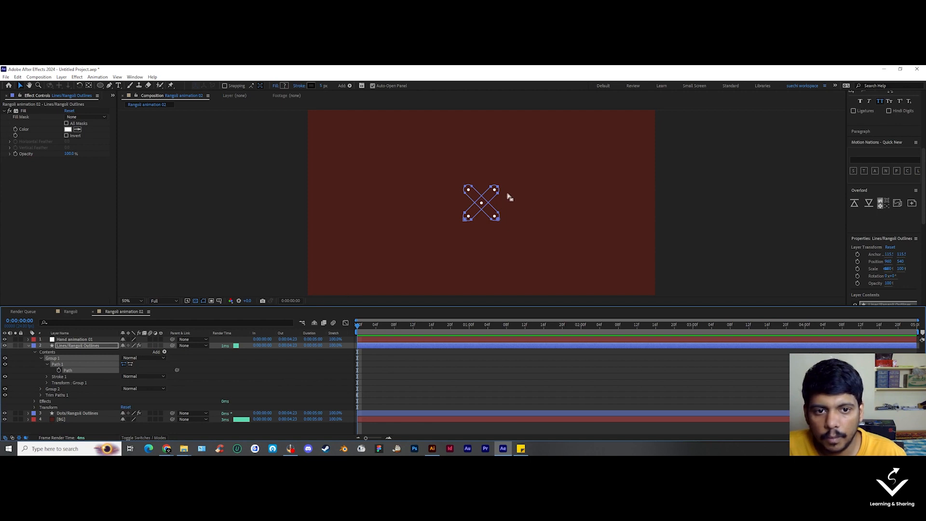
{"action": "key", "text": "period"}
{"action": "key", "text": "period"}
{"action": "key", "text": "period"}
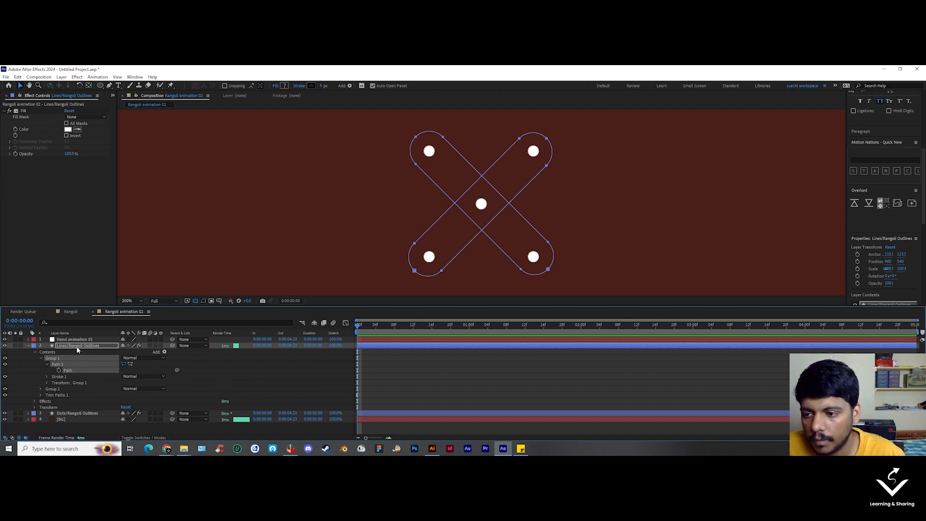
Step: Paste the copied path onto the Position property of the Hand animation 01 null at 0:00:00:00
{"action": "left_click", "coordinate": [88, 340]}
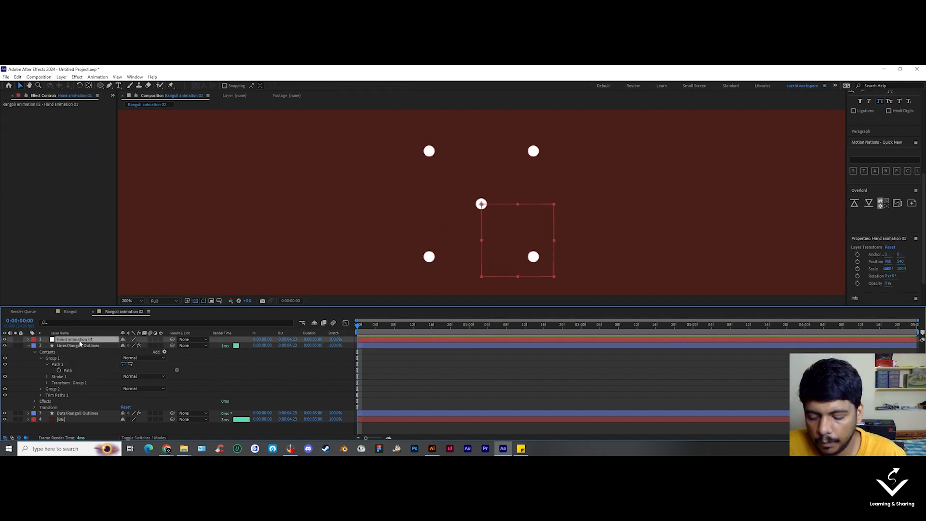
{"action": "key", "text": "p"}
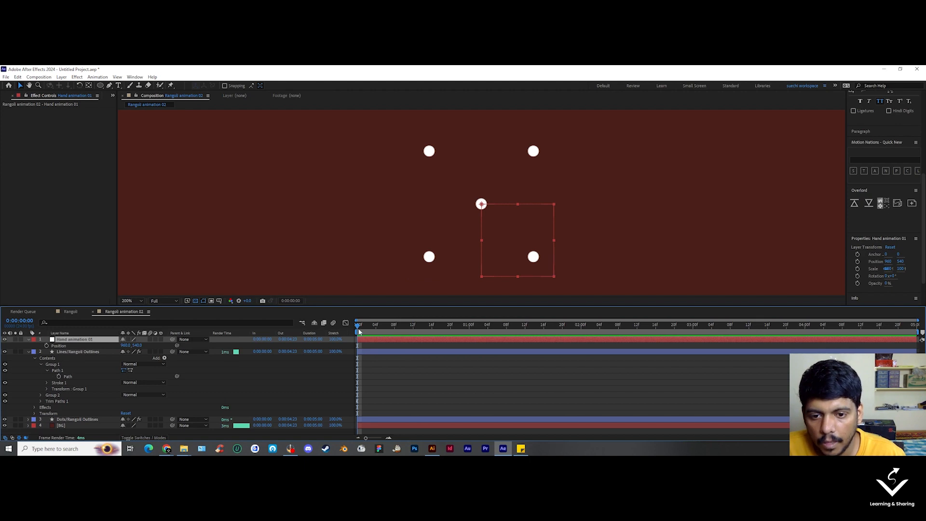
{"action": "key", "text": "Return"}
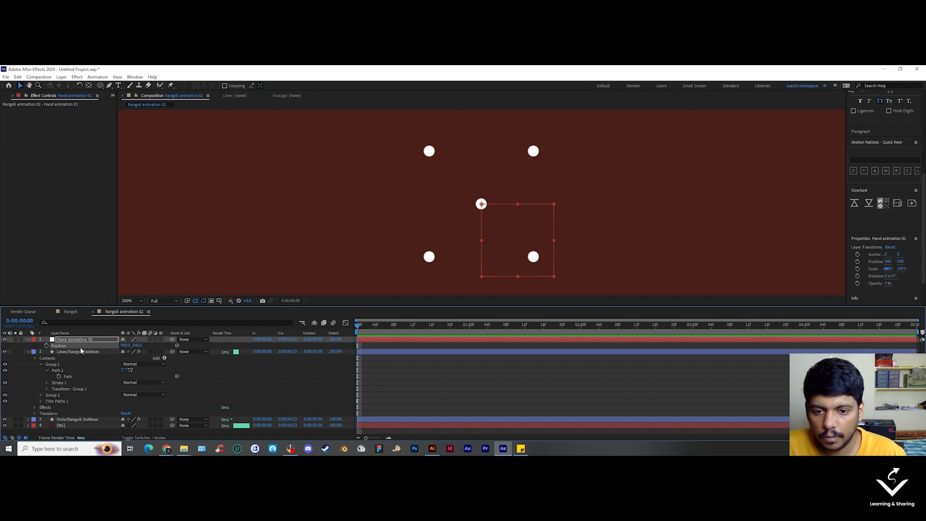
{"action": "key", "text": "ctrl+v"}
{"action": "key", "text": "comma"}
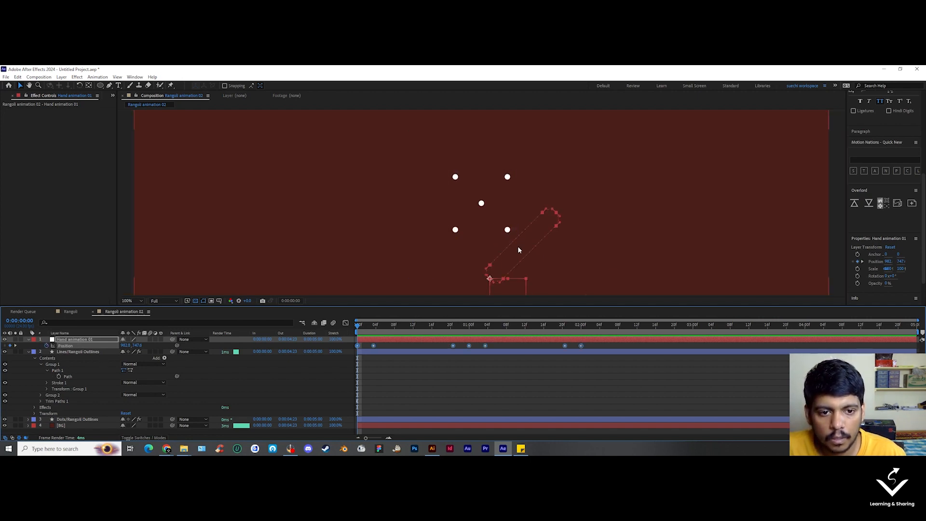
{"action": "left_click_drag", "start_coordinate": [518, 247], "coordinate": [497, 216]}
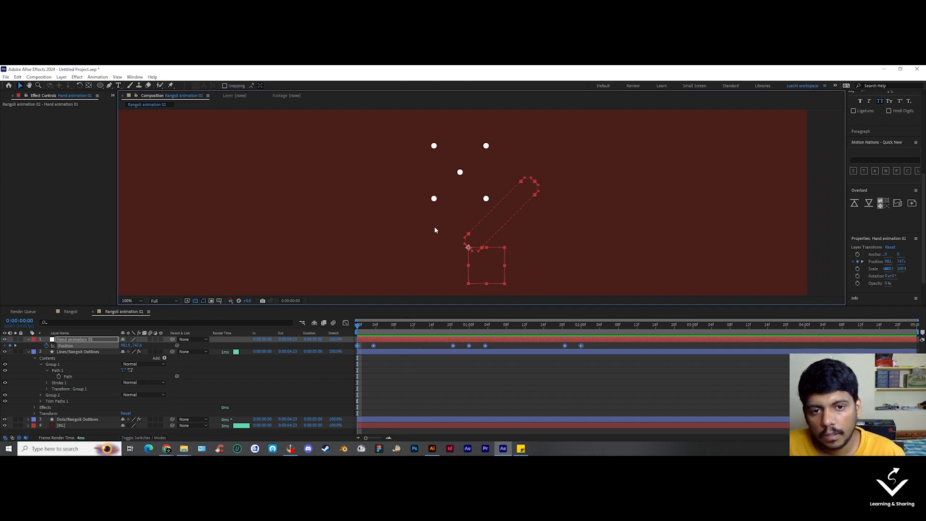
Step: Try to move the null's whole motion path onto the Group 1 line at 0:00:04:01, and undo the move
{"action": "left_click_drag", "start_coordinate": [406, 326], "coordinate": [809, 327]}
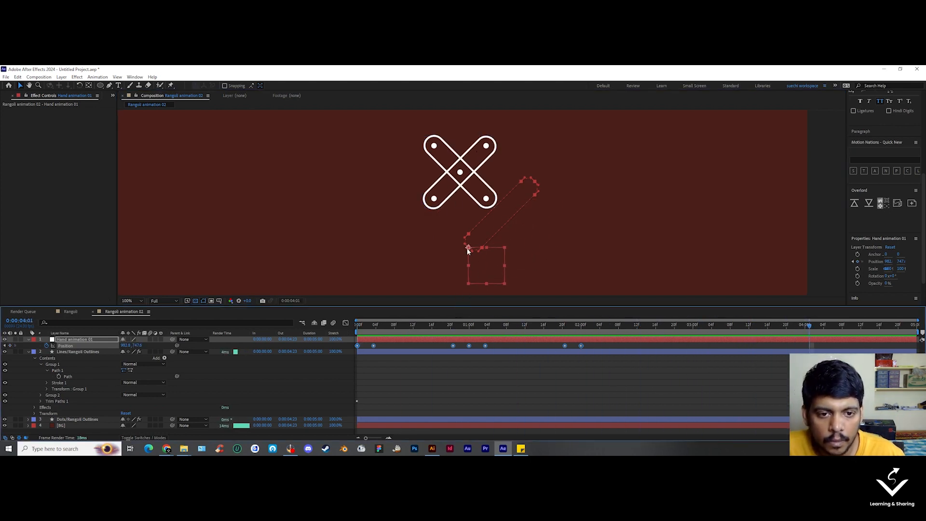
{"action": "left_click_drag", "start_coordinate": [467, 247], "coordinate": [427, 205]}
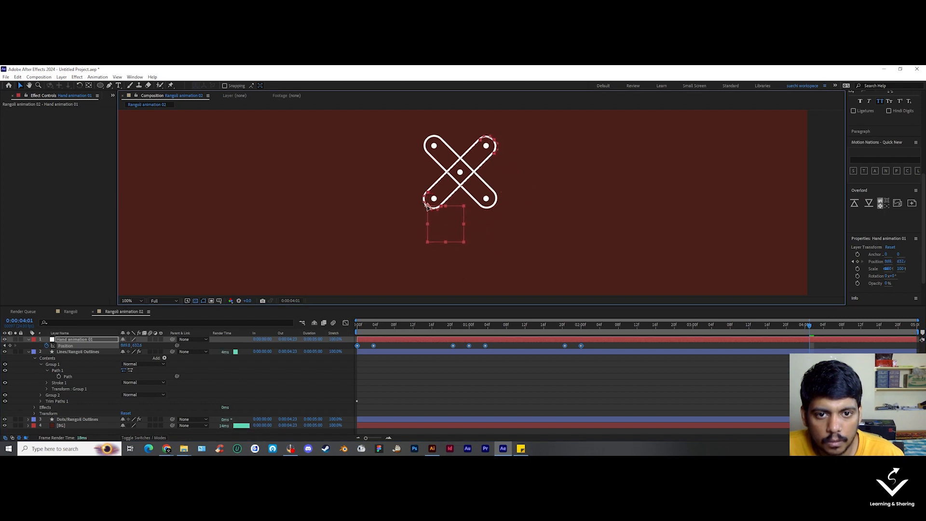
{"action": "key", "text": "ctrl+z"}
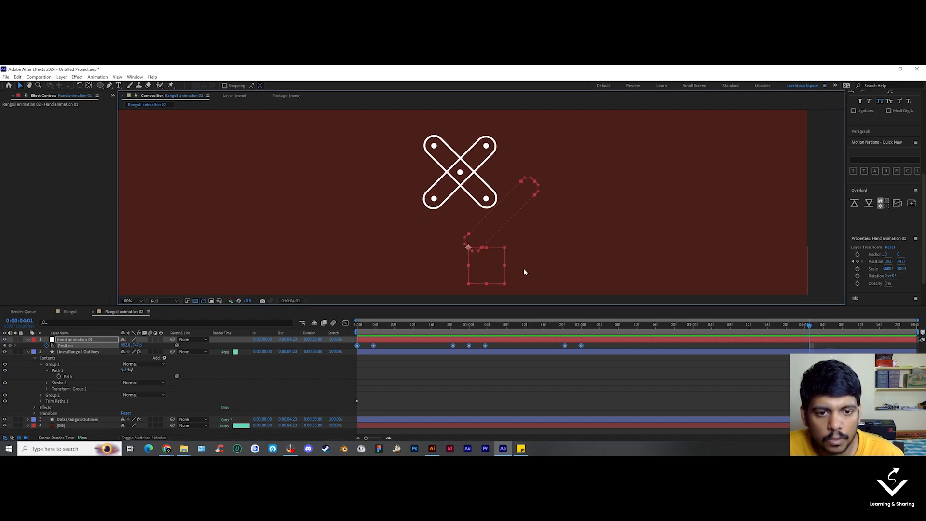
Step: Move the null slightly away from its path at 0:00:04:01 and delete the extra Position keyframe this adds
{"action": "mouse_move", "coordinate": [490, 267]}
{"action": "left_mouse_down"}
{"action": "mouse_move", "coordinate": [468, 242]}
{"action": "mouse_move", "coordinate": [499, 262]}
{"action": "mouse_move", "coordinate": [497, 273]}
{"action": "left_mouse_up"}
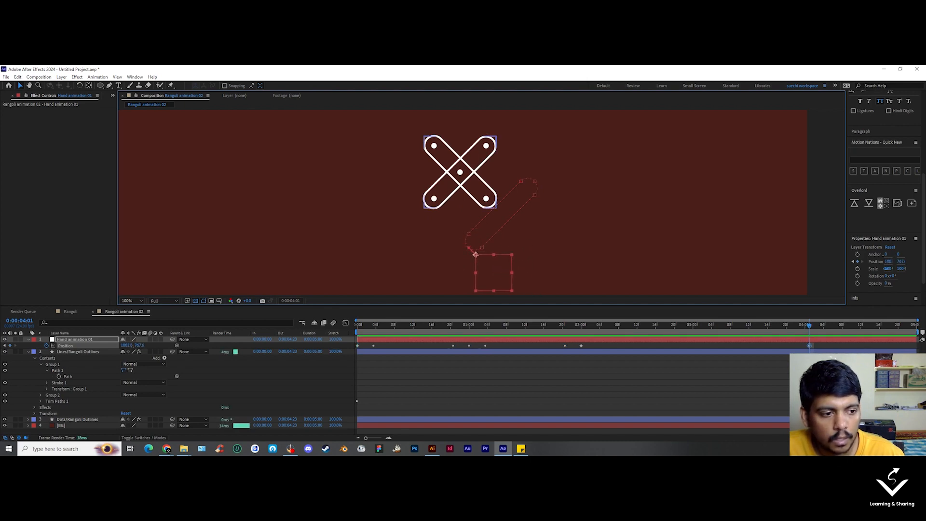
{"action": "left_click", "coordinate": [809, 346]}
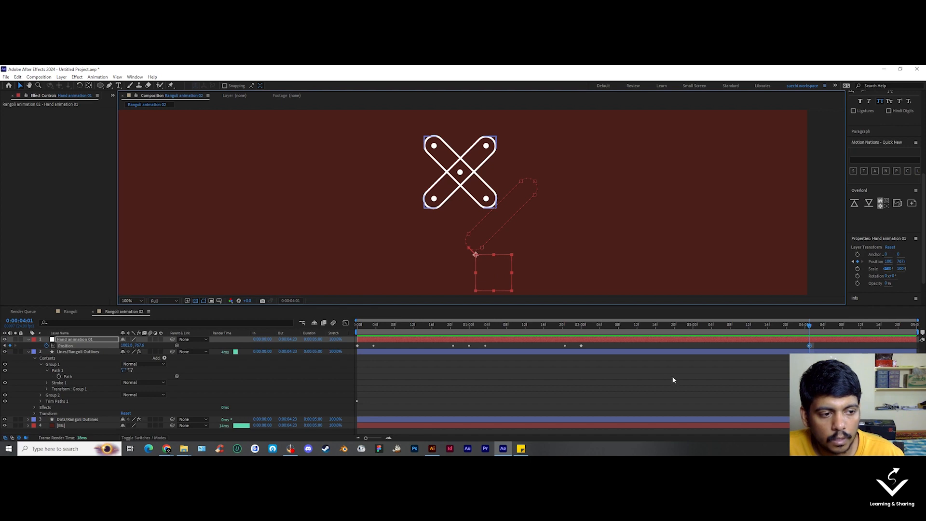
{"action": "key", "text": "Delete"}
{"action": "left_click", "coordinate": [405, 394]}
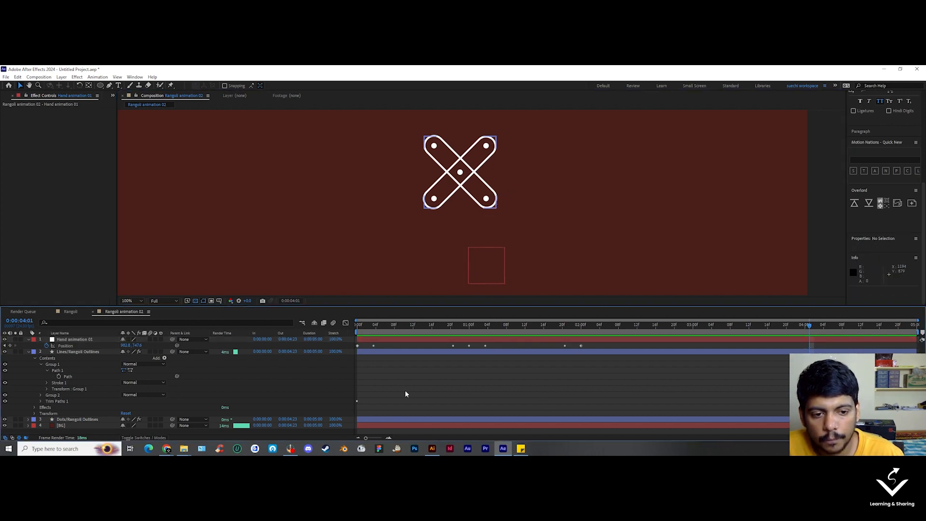
Step: Preview the null's movement against the line reveal and stop at 0:00:04:00
{"action": "left_click", "coordinate": [514, 325]}
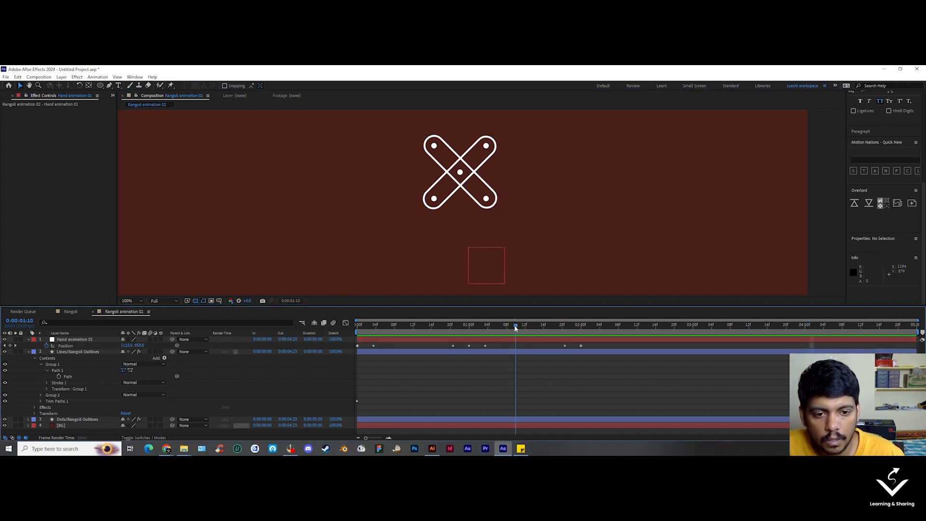
{"action": "key", "text": "space"}
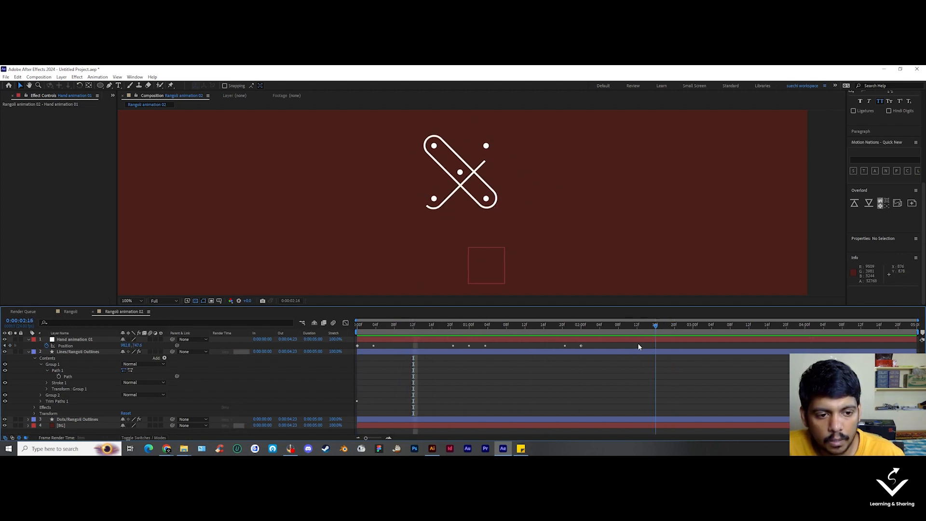
{"action": "key", "text": "space"}
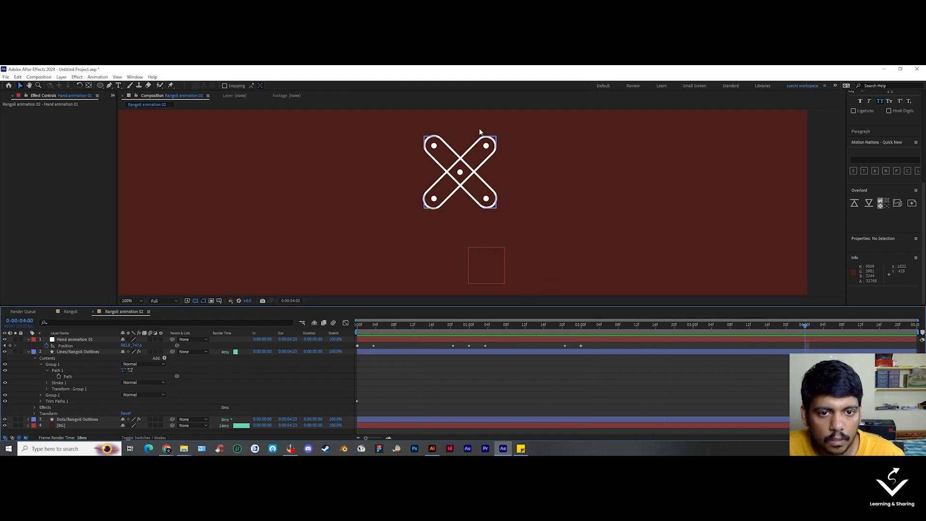
Step: Select all Position keyframes of Hand animation 01 and move its whole motion path onto the Group 1 line at 0:00:04:00
{"action": "left_click", "coordinate": [91, 346]}
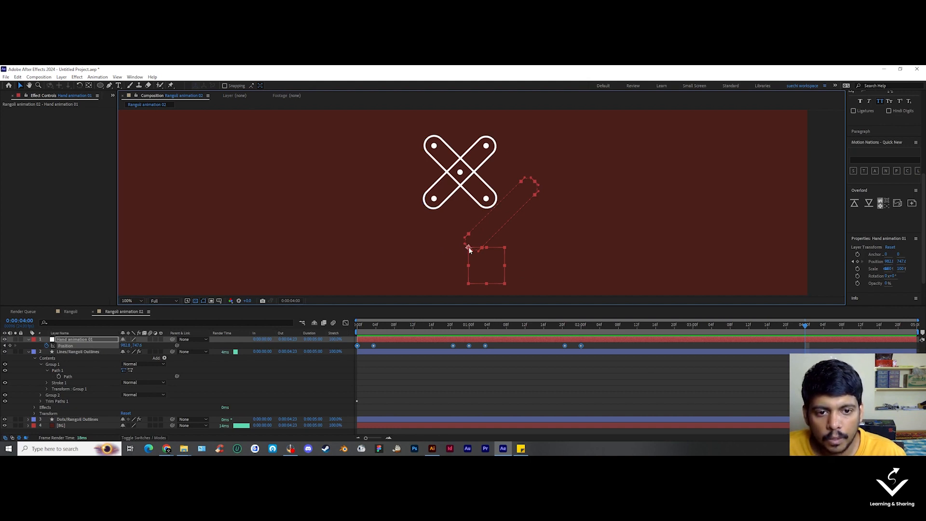
{"action": "left_click_drag", "start_coordinate": [467, 247], "coordinate": [426, 206]}
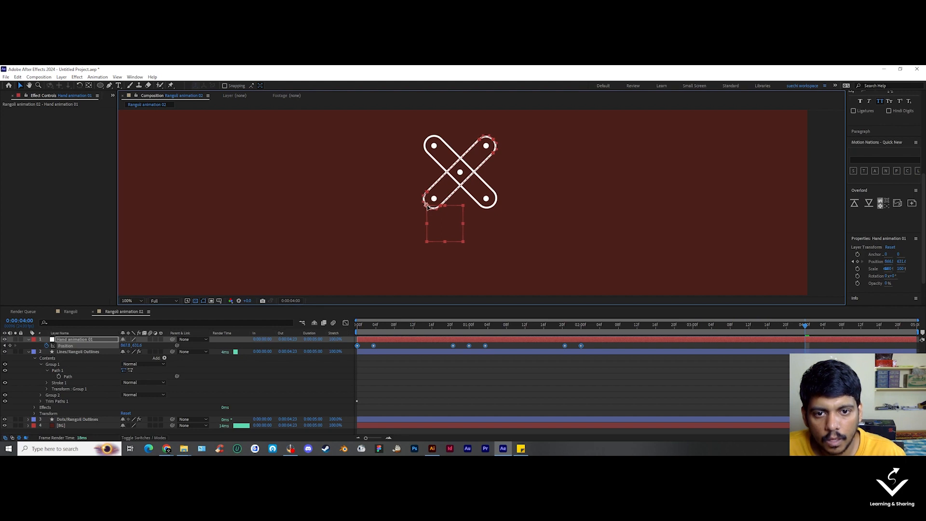
{"action": "key", "text": "Left"}
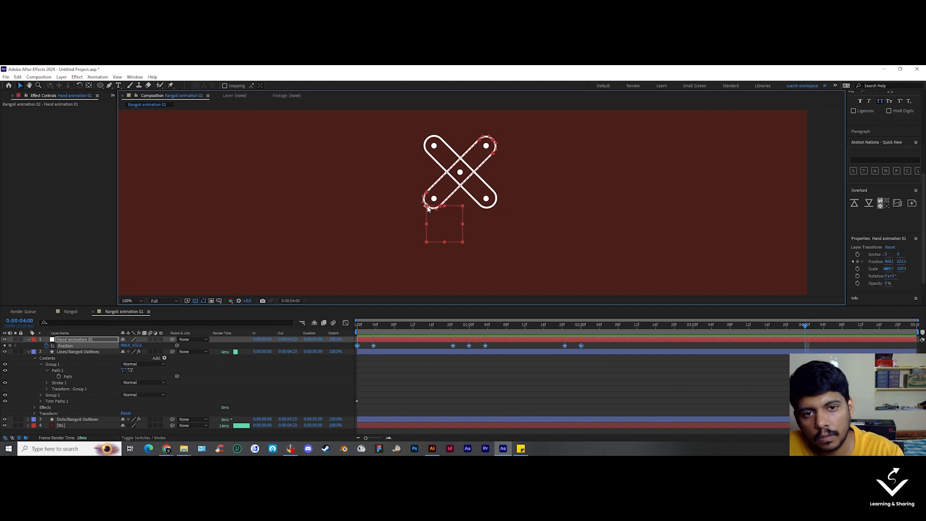
{"action": "key", "text": "period"}
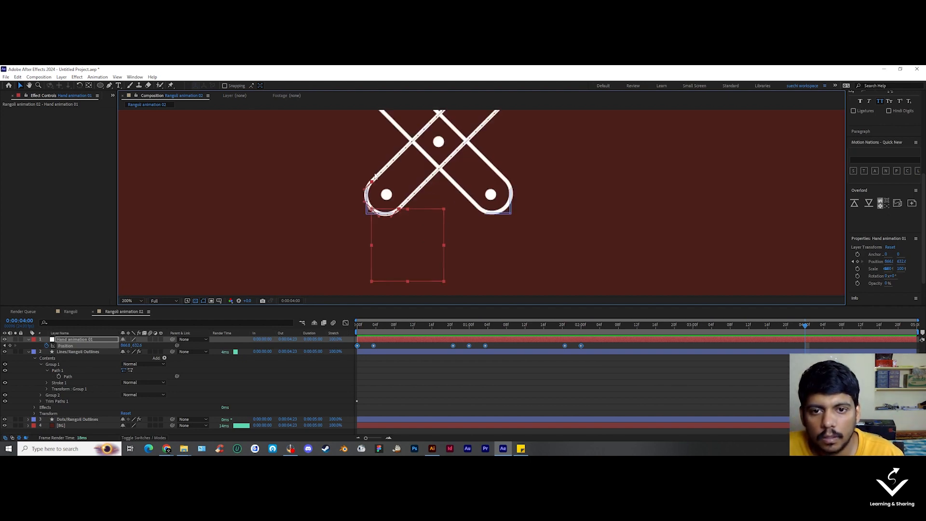
{"action": "key", "text": "comma"}
{"action": "left_click", "coordinate": [540, 373]}
Step: Time-reverse all Position keyframes of Hand animation 01 and preview the null's new direction along the path
{"action": "left_click_drag", "start_coordinate": [411, 326], "coordinate": [472, 354]}
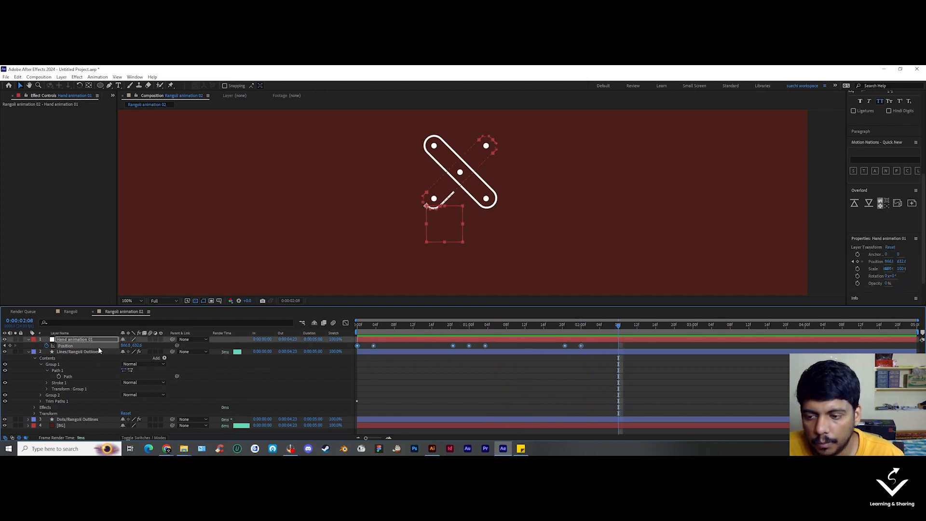
{"action": "right_click", "coordinate": [582, 345]}
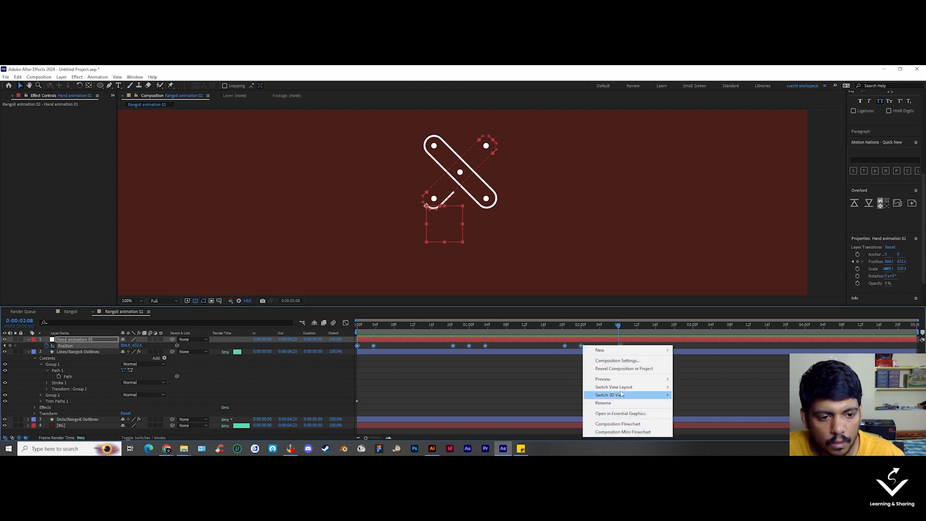
{"action": "right_click", "coordinate": [581, 346]}
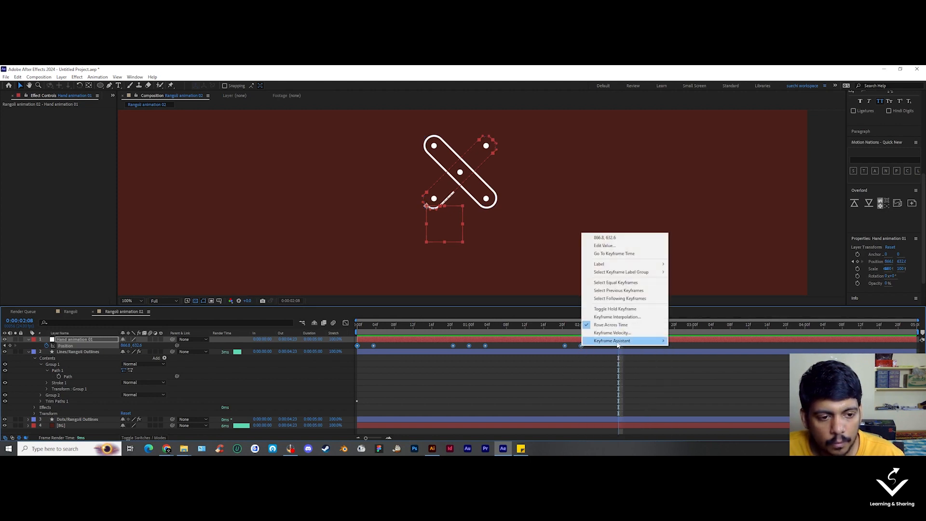
{"action": "mouse_move", "coordinate": [606, 344]}
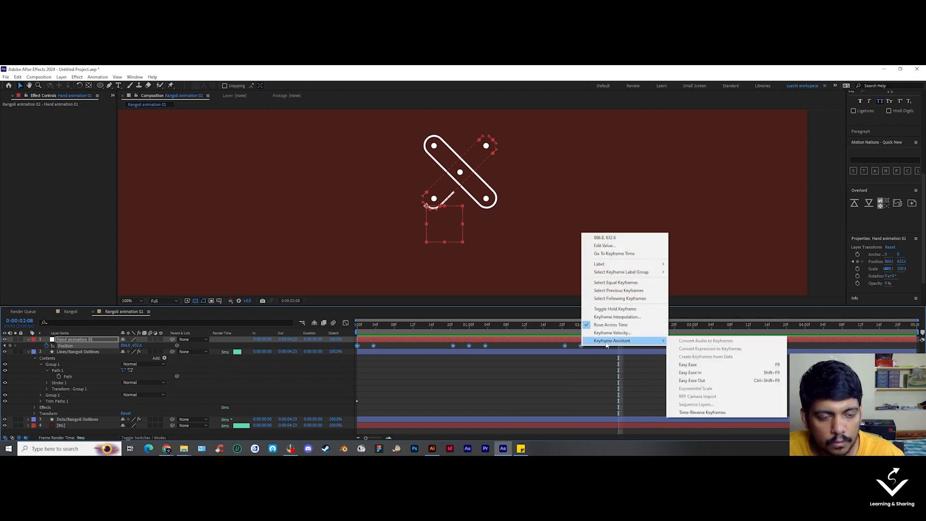
{"action": "left_click", "coordinate": [697, 414]}
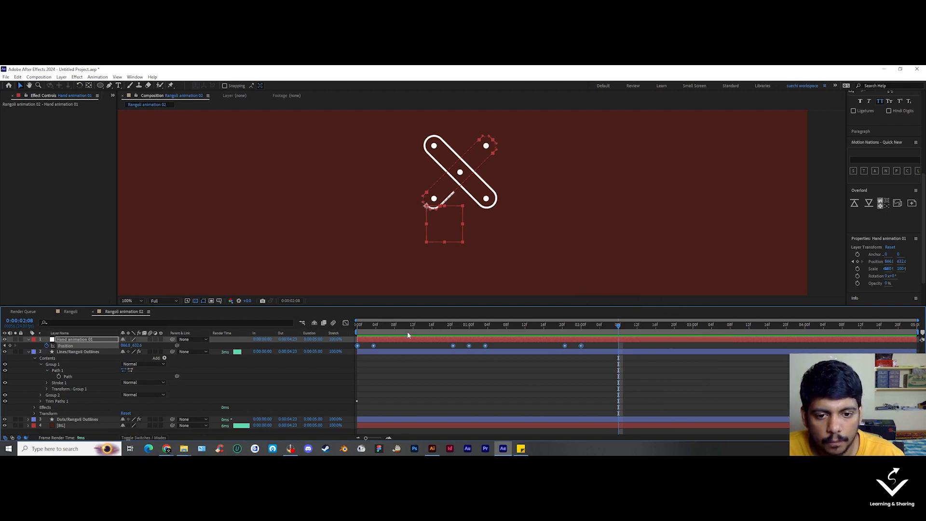
{"action": "left_click", "coordinate": [371, 326]}
{"action": "key", "text": "space"}
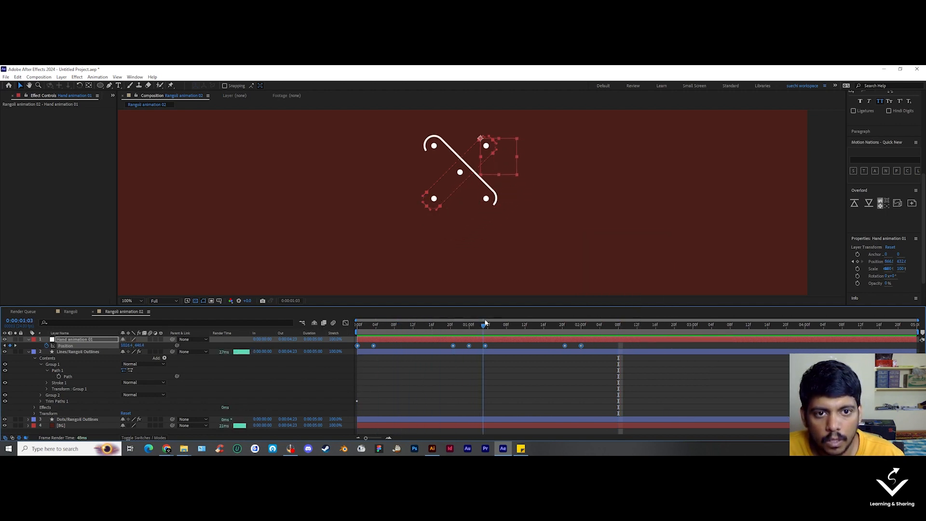
{"action": "left_click", "coordinate": [427, 374]}
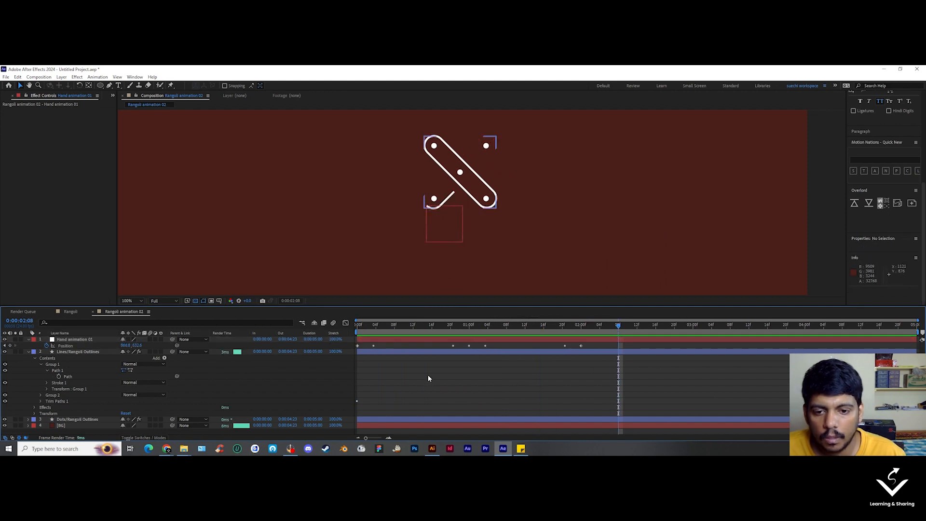
Step: Shift the Hand animation 01 layer in time so it starts at 0:00:02:00
{"action": "left_click", "coordinate": [400, 339]}
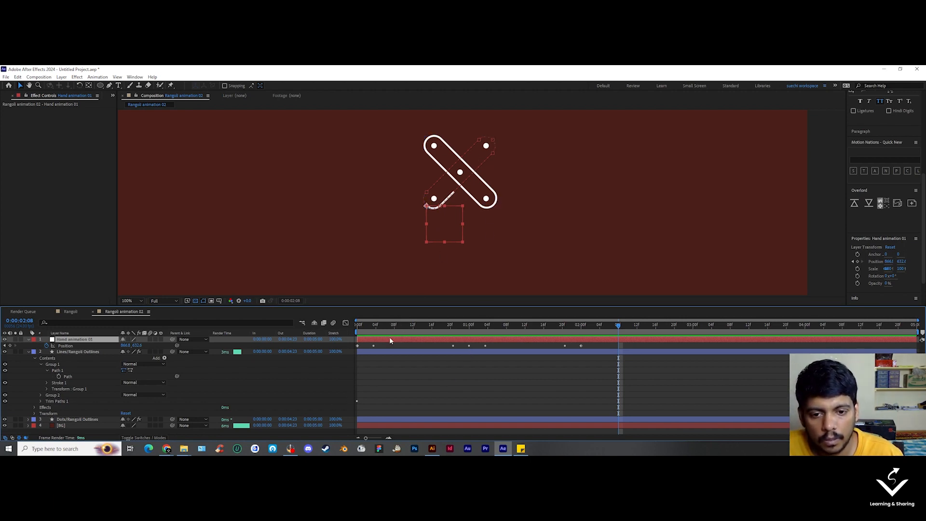
{"action": "mouse_move", "coordinate": [389, 341]}
{"action": "left_mouse_down"}
{"action": "mouse_move", "coordinate": [618, 345]}
{"action": "mouse_move", "coordinate": [582, 325]}
{"action": "mouse_move", "coordinate": [693, 325]}
{"action": "mouse_move", "coordinate": [356, 333]}
{"action": "left_mouse_up"}
{"action": "left_click", "coordinate": [612, 347]}
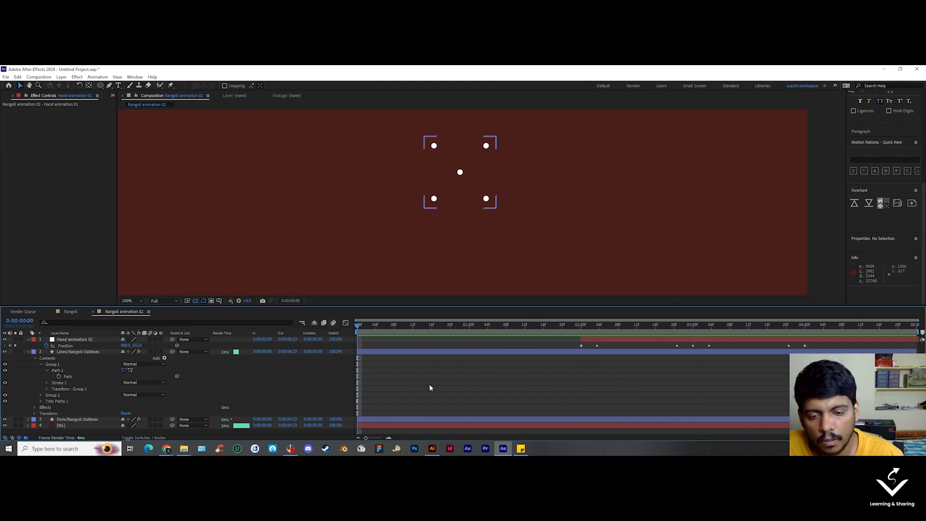
Step: Collapse the layer properties, add a null named Hand animation 02, and place it directly beneath Hand animation 01
{"action": "left_click", "coordinate": [28, 351]}
{"action": "left_click", "coordinate": [28, 340]}
{"action": "right_click", "coordinate": [118, 304]}
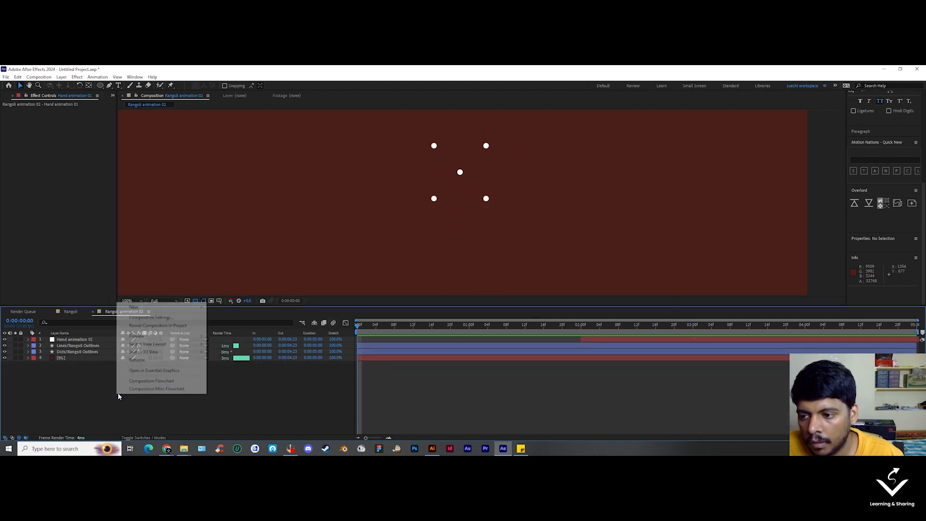
{"action": "mouse_move", "coordinate": [144, 307]}
{"action": "left_click", "coordinate": [236, 349]}
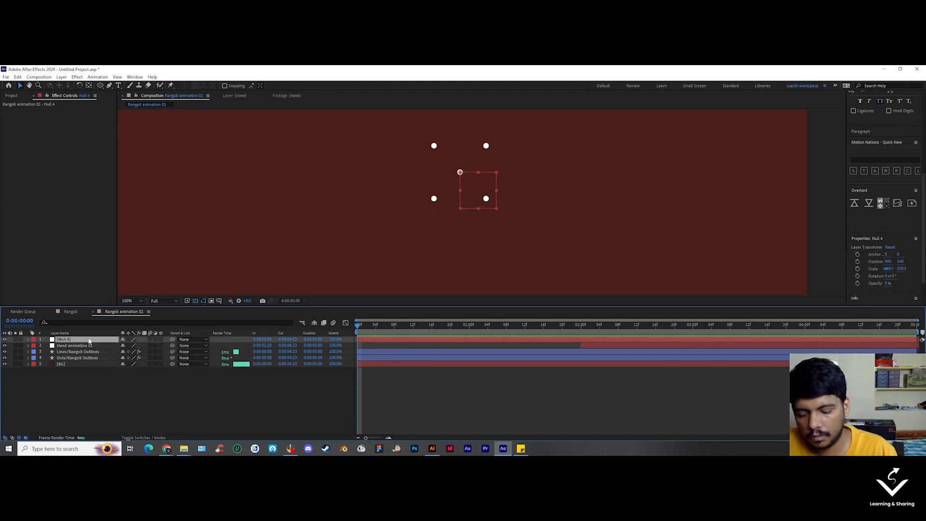
{"action": "key", "text": "Return"}
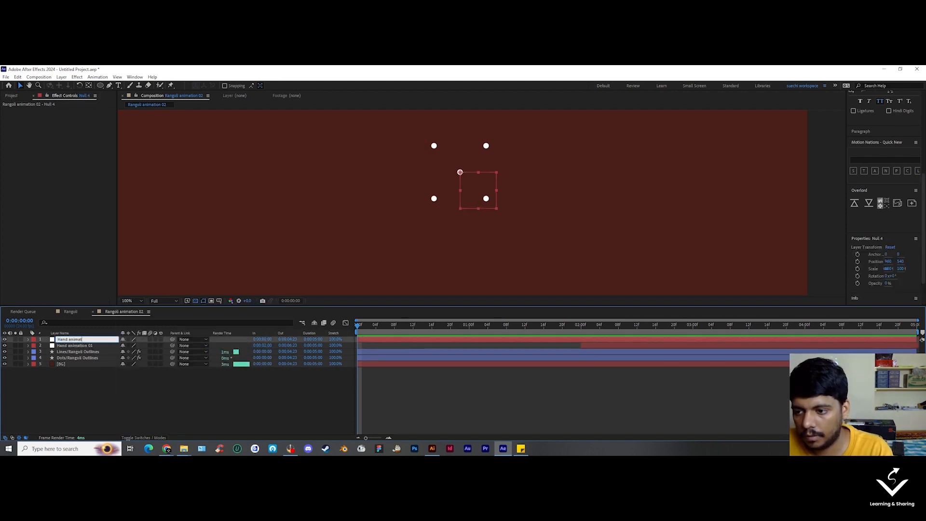
{"action": "key", "text": "Return"}
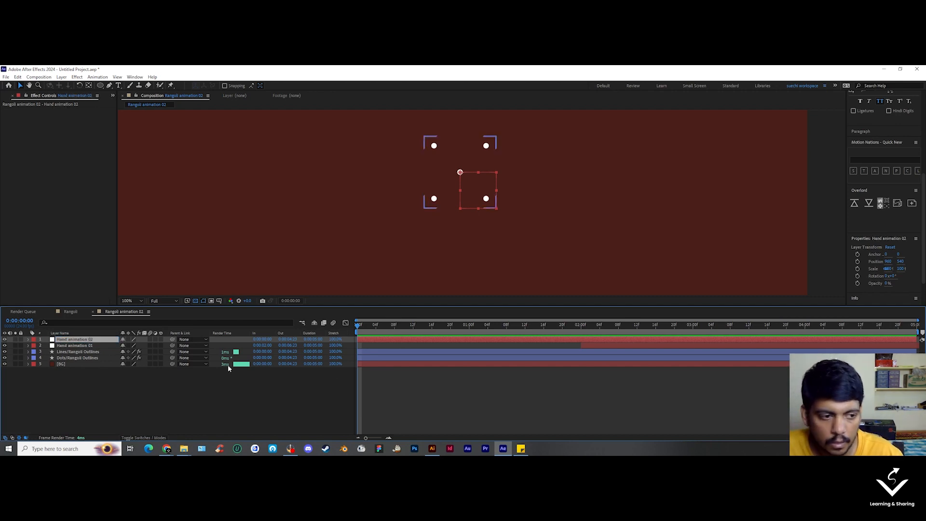
{"action": "left_click_drag", "start_coordinate": [91, 341], "coordinate": [90, 349]}
Step: Copy the shape path of Path 1 in Group 2 of the Lines/Rangoli Outlines layer
{"action": "left_click", "coordinate": [43, 352]}
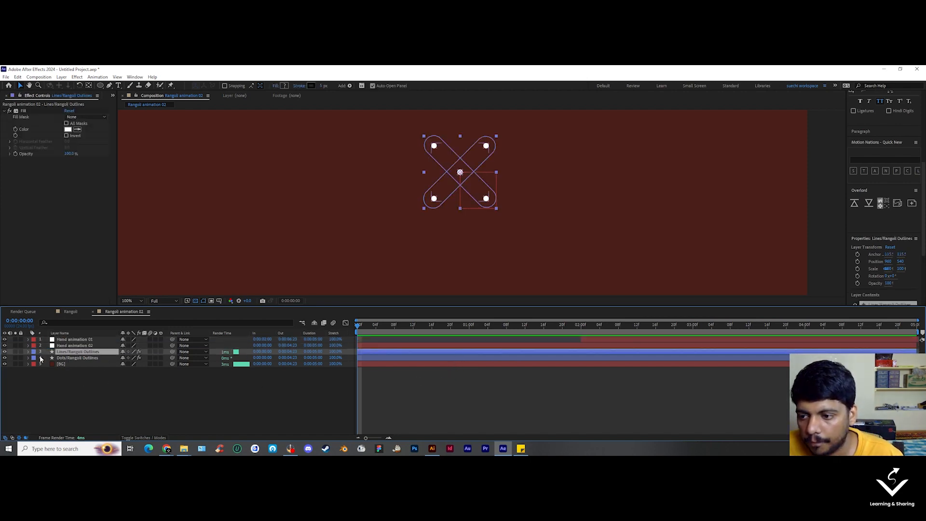
{"action": "left_click", "coordinate": [27, 351]}
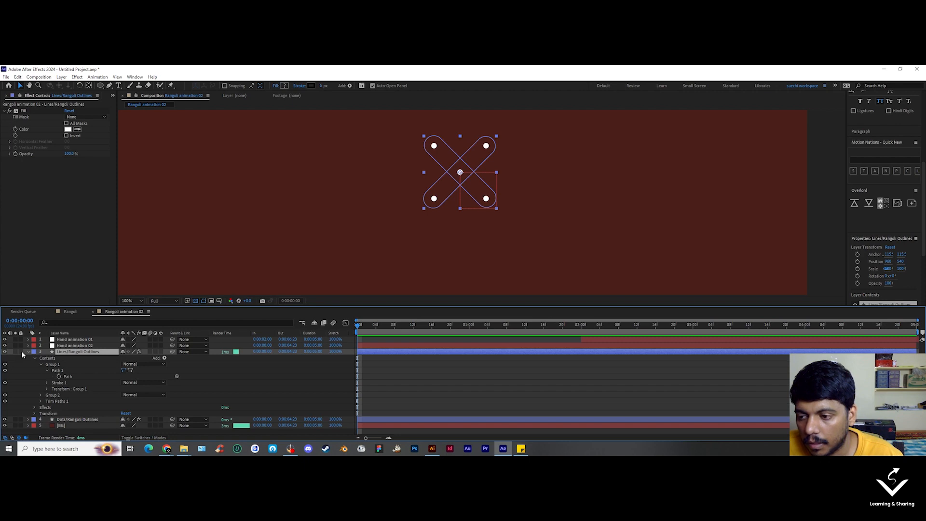
{"action": "left_click", "coordinate": [41, 365]}
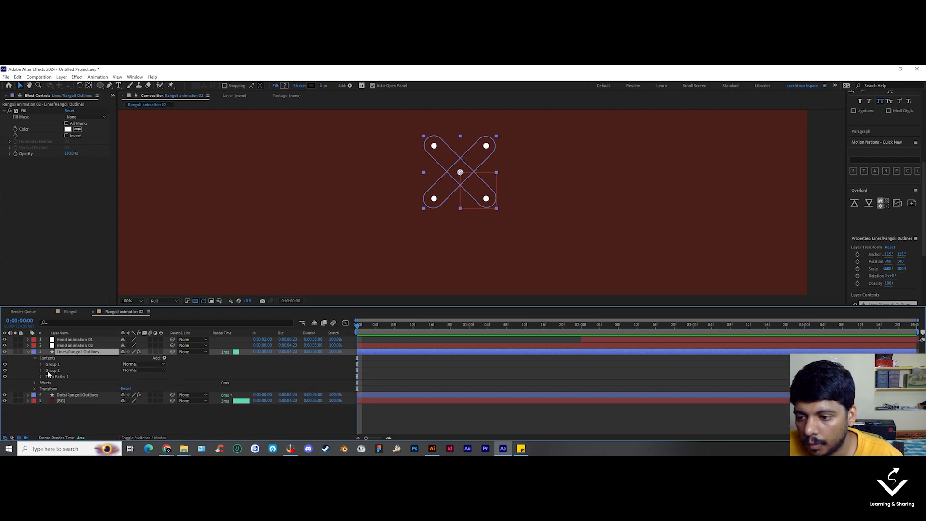
{"action": "left_click", "coordinate": [47, 372]}
{"action": "left_click", "coordinate": [41, 370]}
{"action": "left_click", "coordinate": [51, 376]}
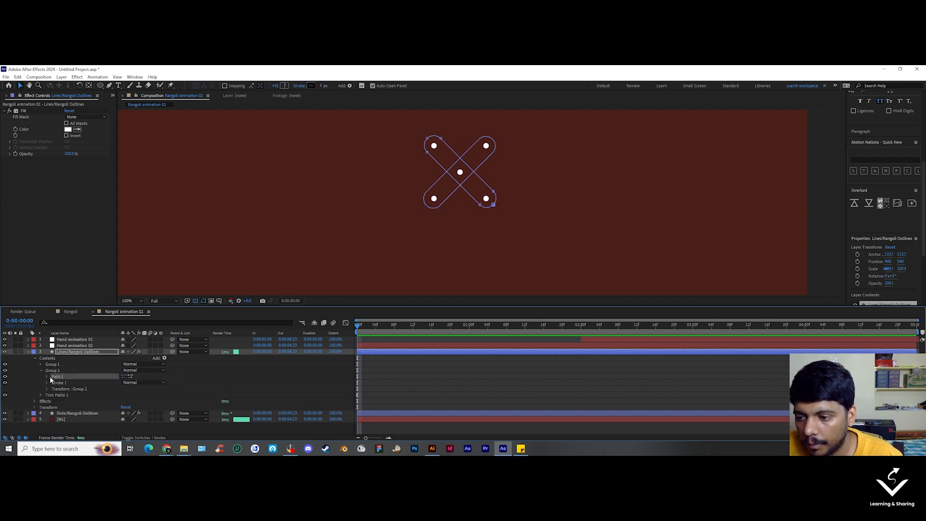
{"action": "left_click", "coordinate": [47, 376]}
{"action": "left_click", "coordinate": [67, 382]}
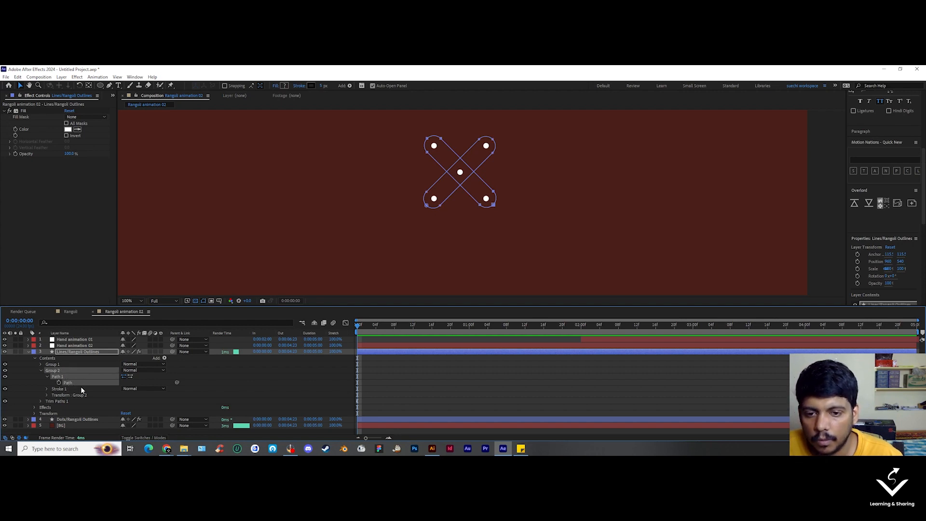
Step: Paste the copied Group 2 path onto the Position property of Hand animation 02 at 0:00:00:00
{"action": "left_click", "coordinate": [106, 345]}
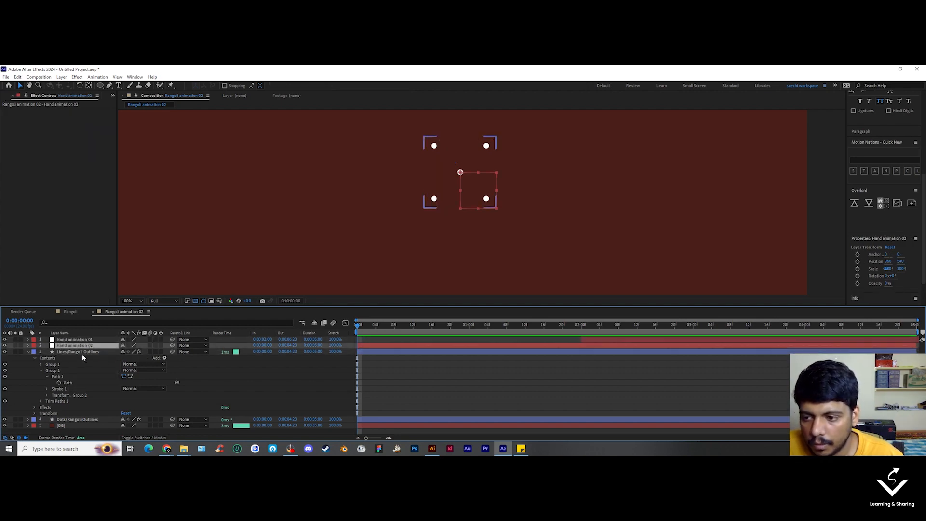
{"action": "key", "text": "p"}
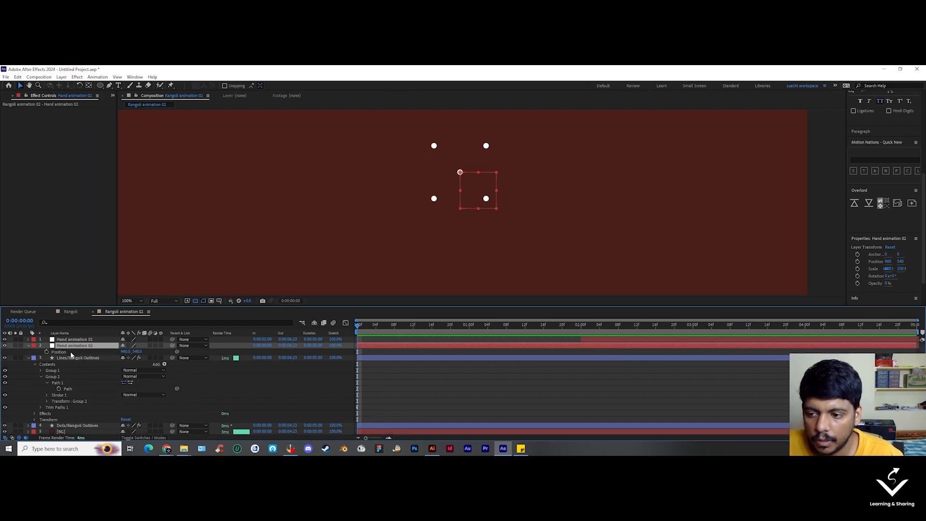
{"action": "key", "text": "Return"}
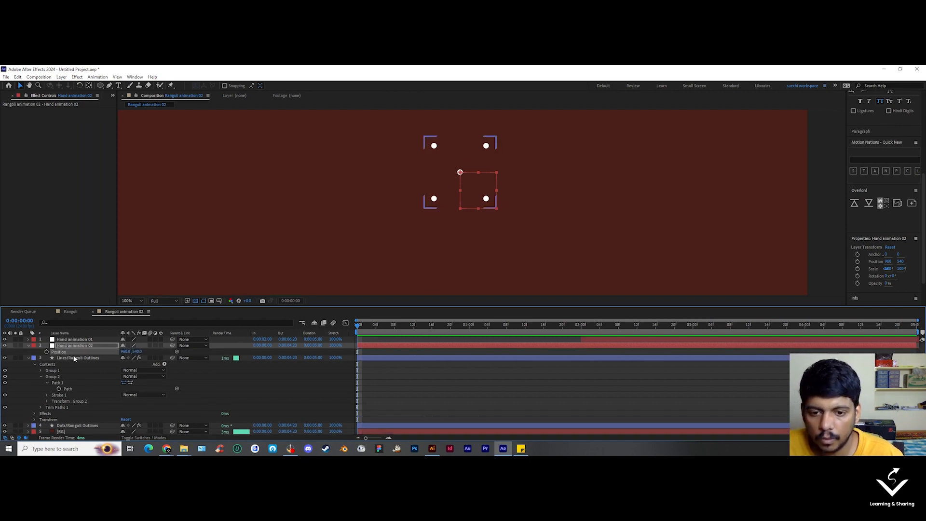
{"action": "key", "text": "ctrl+v"}
{"action": "left_click", "coordinate": [412, 384]}
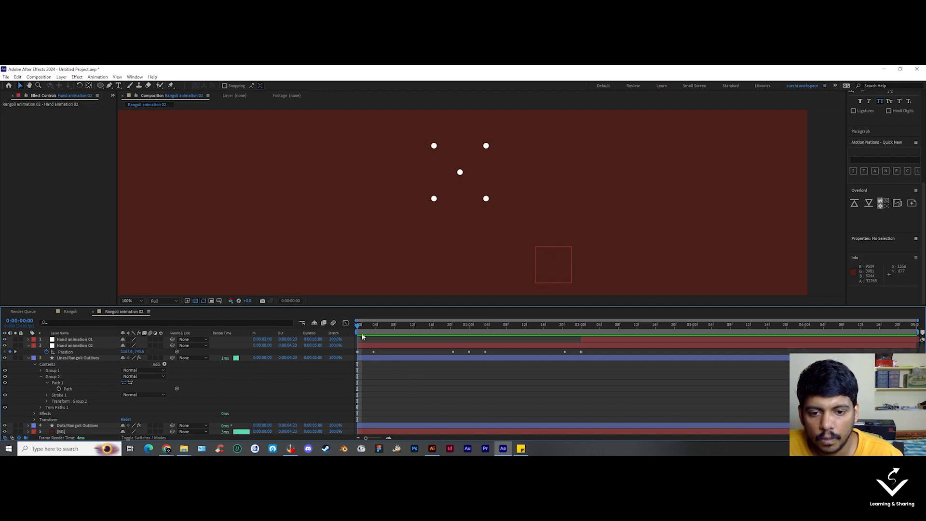
Step: At 0:00:02:00, move the whole motion path of Hand animation 02 onto the Group 2 line
{"action": "left_click_drag", "start_coordinate": [361, 329], "coordinate": [580, 354]}
{"action": "left_click", "coordinate": [84, 352]}
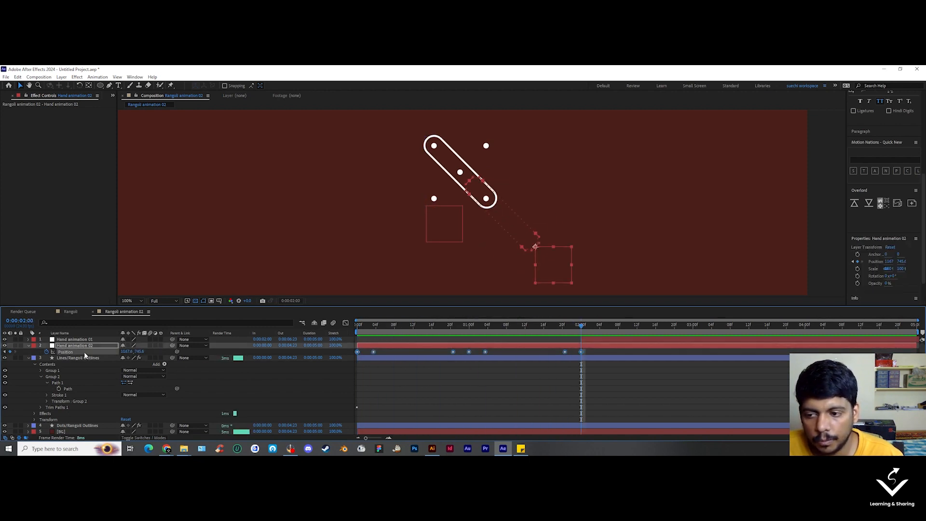
{"action": "left_click_drag", "start_coordinate": [537, 251], "coordinate": [494, 206]}
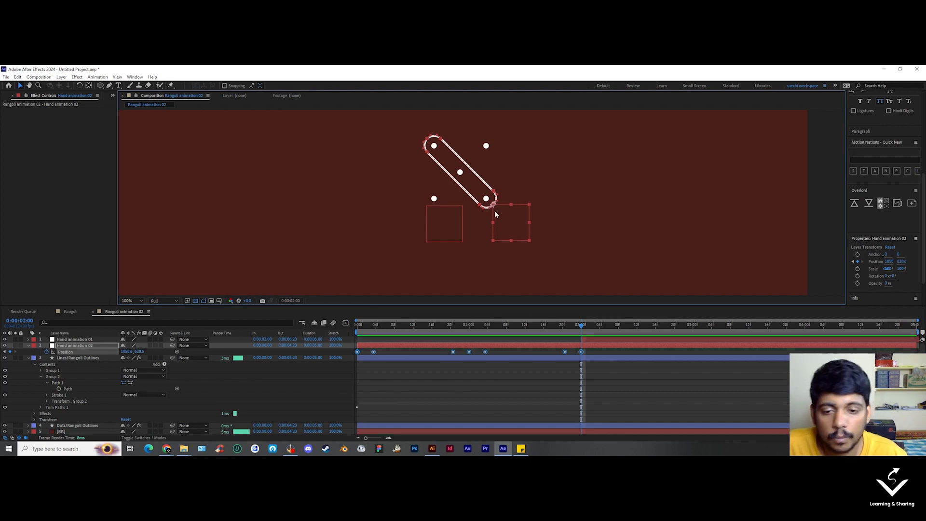
{"action": "left_click", "coordinate": [599, 377]}
Step: Time-reverse all Position keyframes of Hand animation 02 and scrub through to check it against the line reveal
{"action": "left_click_drag", "start_coordinate": [374, 328], "coordinate": [403, 331]}
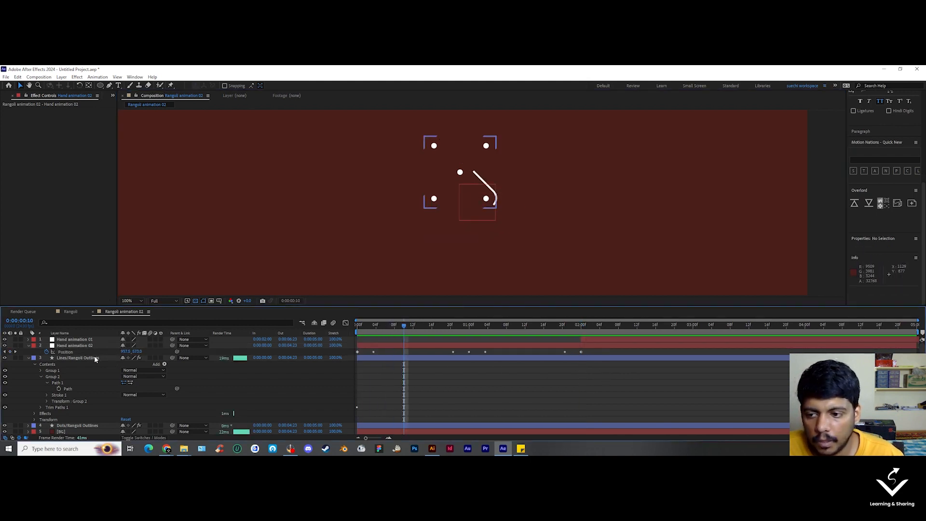
{"action": "left_click", "coordinate": [91, 351]}
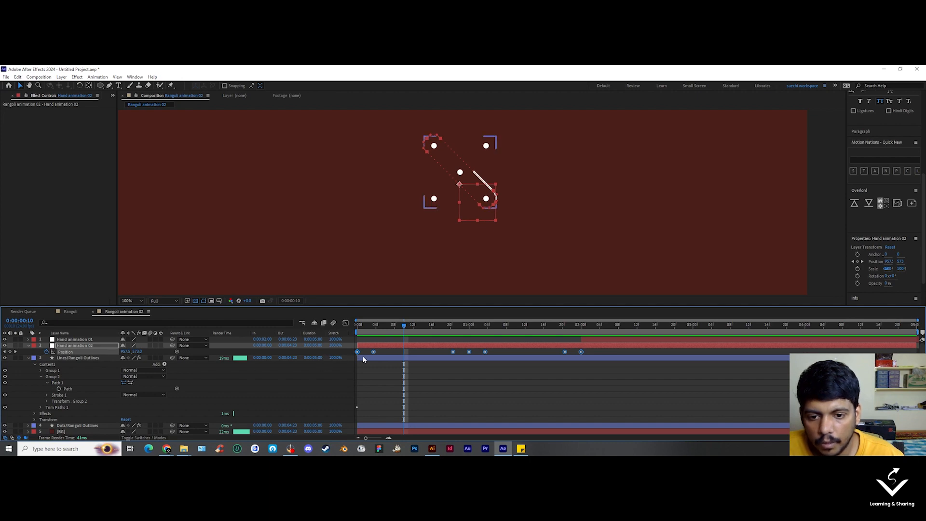
{"action": "right_click", "coordinate": [581, 352]}
{"action": "mouse_move", "coordinate": [622, 345]}
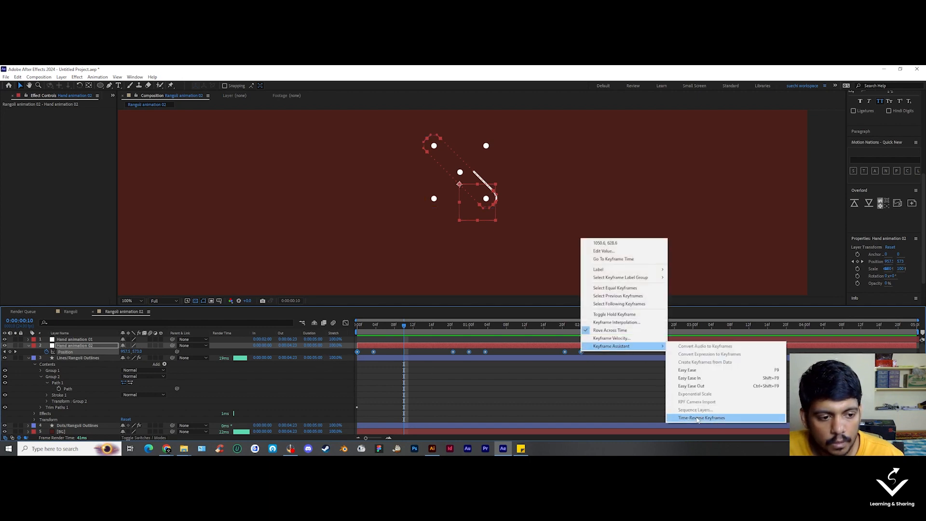
{"action": "left_click", "coordinate": [681, 417]}
{"action": "left_click", "coordinate": [665, 406]}
{"action": "left_click_drag", "start_coordinate": [402, 326], "coordinate": [609, 358]}
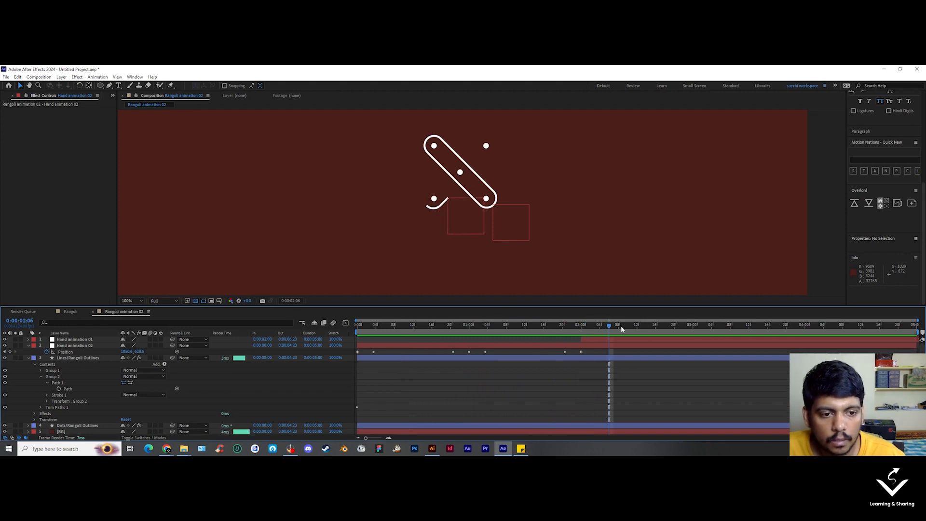
Step: Trim the end of Hand animation 02 to 0:00:02:00 and the end of Hand animation 01 to 0:00:04:00
{"action": "left_click_drag", "start_coordinate": [610, 324], "coordinate": [581, 324]}
{"action": "left_click", "coordinate": [586, 344]}
{"action": "key", "text": "alt+bracketright"}
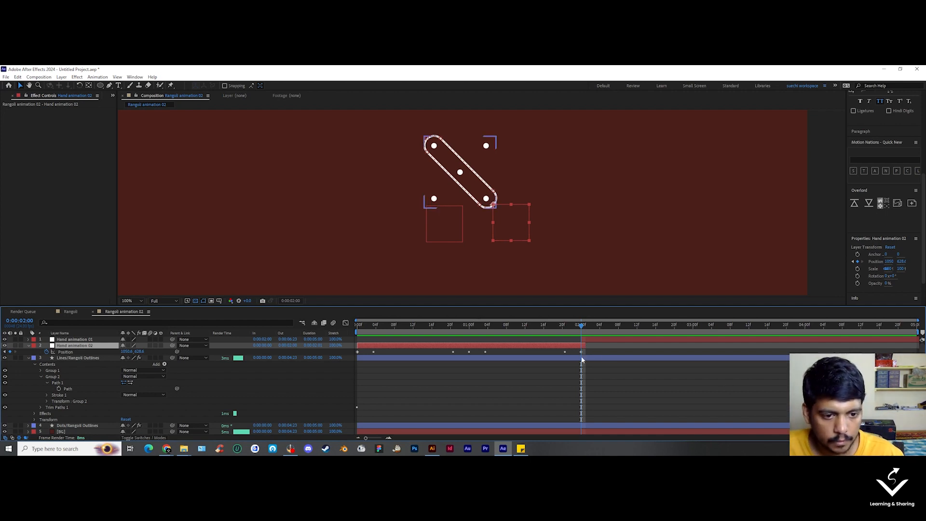
{"action": "left_click", "coordinate": [804, 324]}
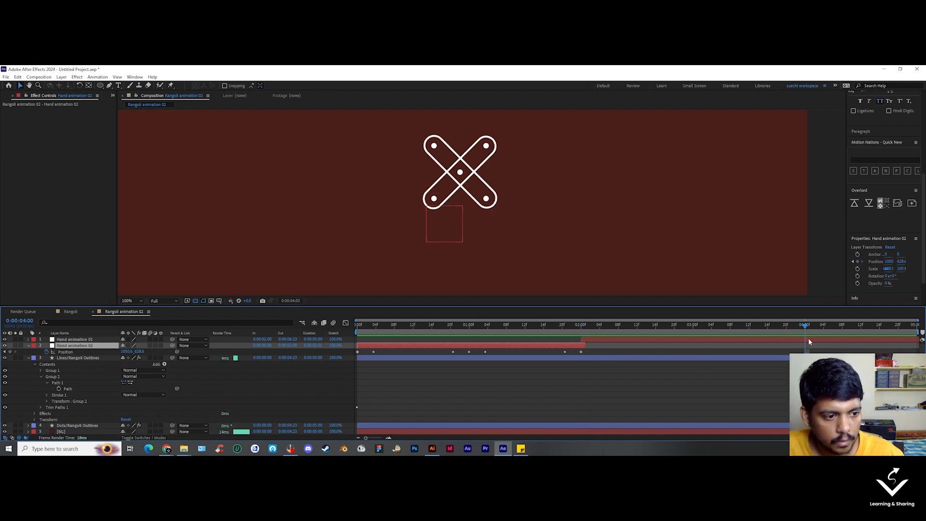
{"action": "left_click", "coordinate": [808, 340]}
{"action": "key", "text": "alt+]"}
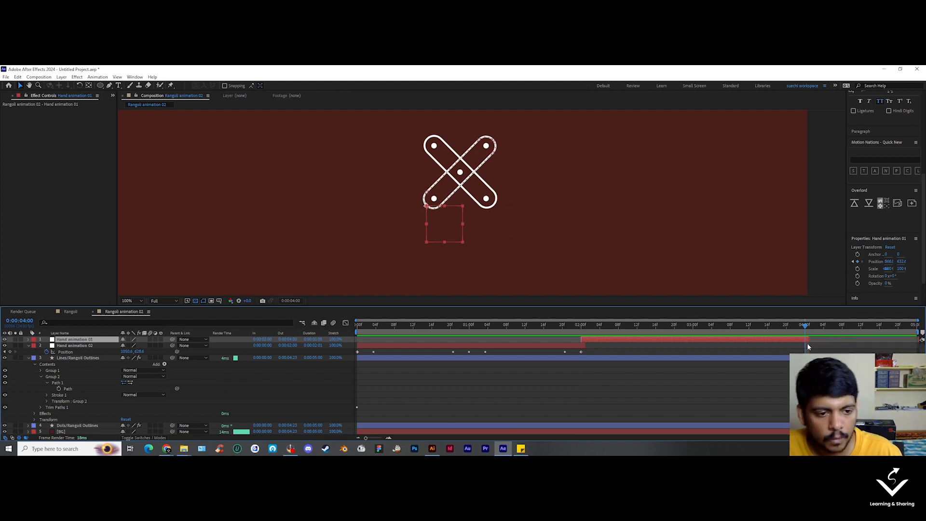
Step: Collapse the layer properties and add Hand and pencil.png as the top layer of Rangoli animation 02 at 0:00:00:00
{"action": "key", "text": "Home"}
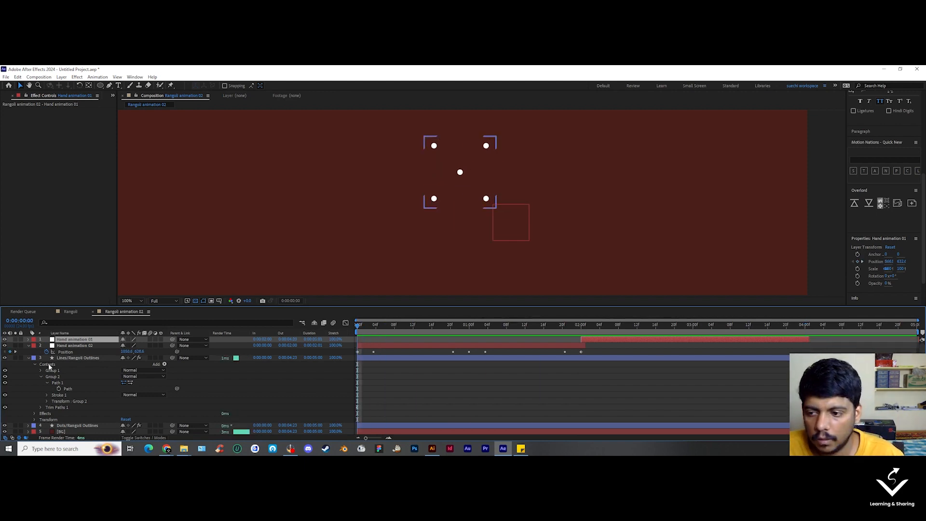
{"action": "left_click", "coordinate": [28, 345]}
{"action": "left_click", "coordinate": [27, 351]}
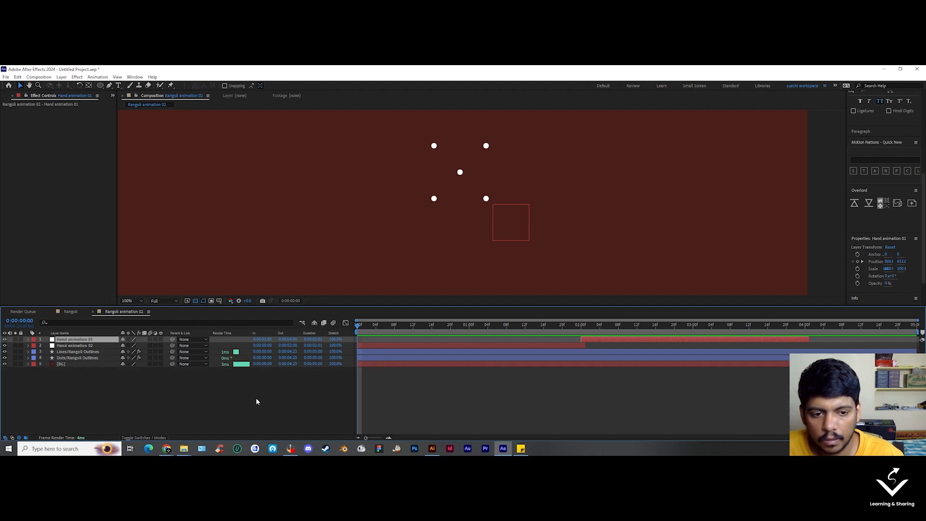
{"action": "left_click", "coordinate": [251, 398]}
{"action": "left_click", "coordinate": [113, 96]}
{"action": "left_click", "coordinate": [128, 102]}
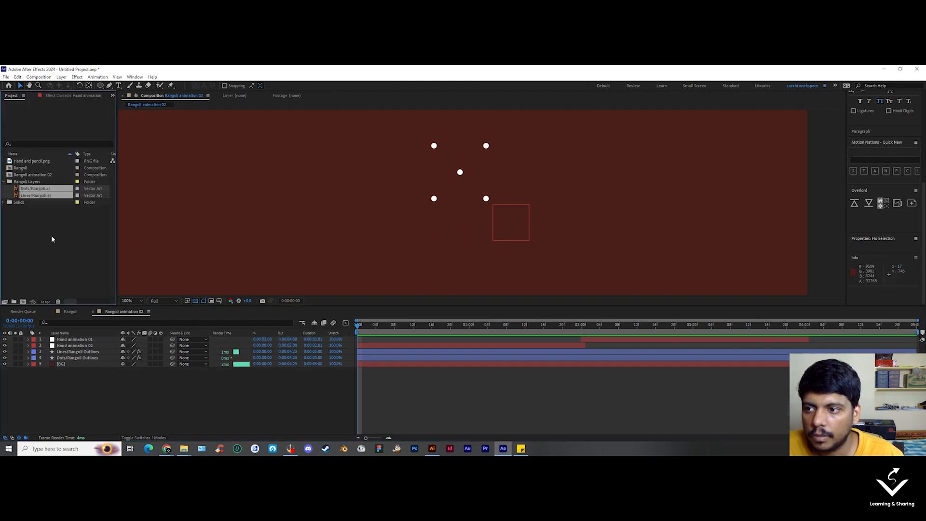
{"action": "left_click", "coordinate": [51, 236]}
{"action": "mouse_move", "coordinate": [34, 161]}
{"action": "left_mouse_down"}
{"action": "mouse_move", "coordinate": [42, 164]}
{"action": "mouse_move", "coordinate": [69, 338]}
{"action": "left_mouse_up"}
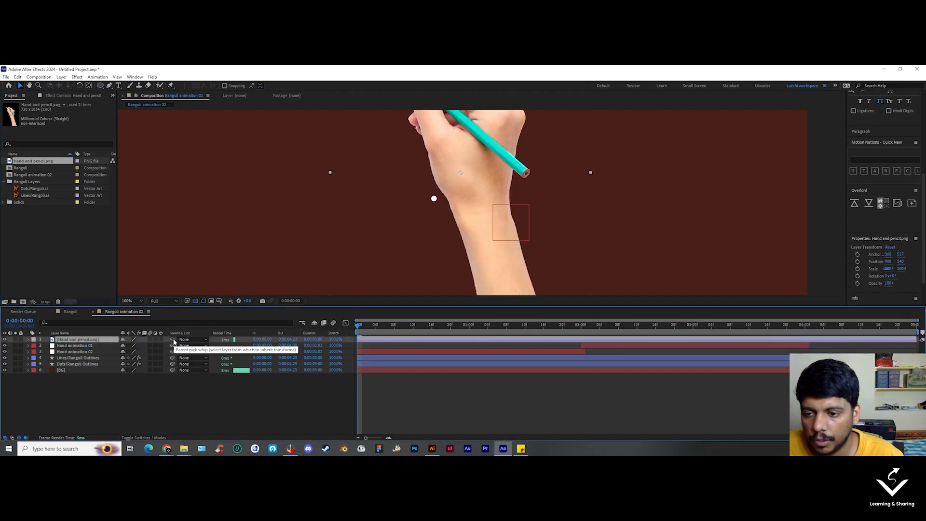
Step: Parent the hand layer to Hand animation 02, set its scale to 60% and align the pencil tip with the line being drawn
{"action": "left_click_drag", "start_coordinate": [172, 339], "coordinate": [125, 348]}
{"action": "key", "text": "s"}
{"action": "left_click", "coordinate": [139, 347]}
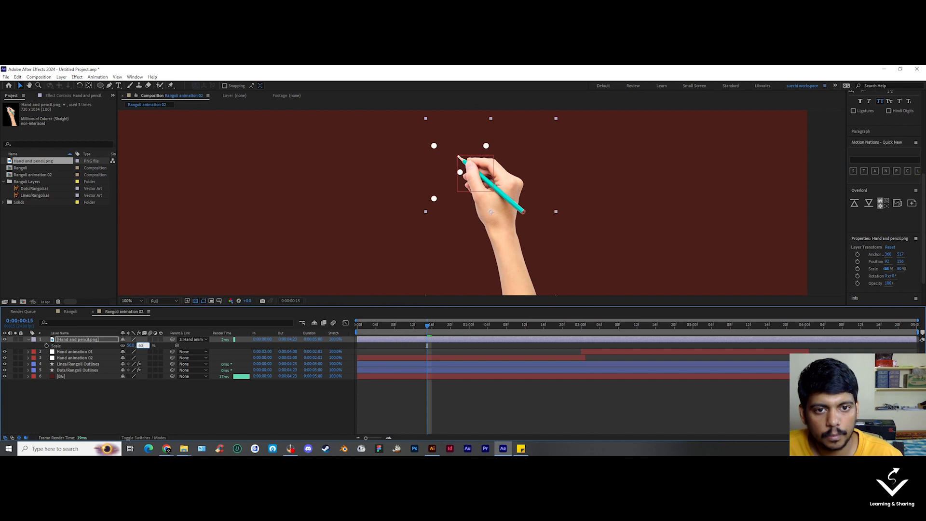
{"action": "type", "text": "60"}
{"action": "key", "text": "Return"}
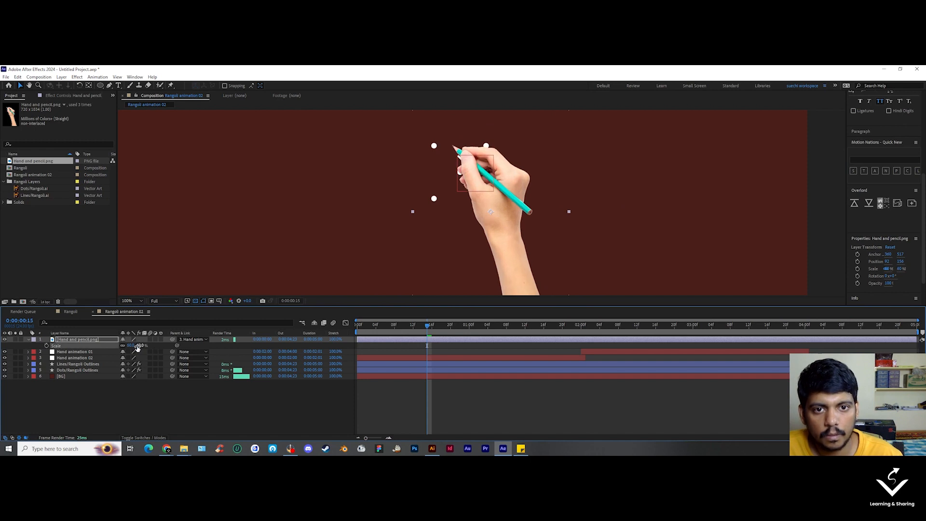
{"action": "left_click_drag", "start_coordinate": [496, 184], "coordinate": [505, 203]}
Step: Split the hand layer at 0:00:02:00, parent the second part to Hand animation 01 and set its scale to 60%
{"action": "left_click_drag", "start_coordinate": [428, 327], "coordinate": [583, 355]}
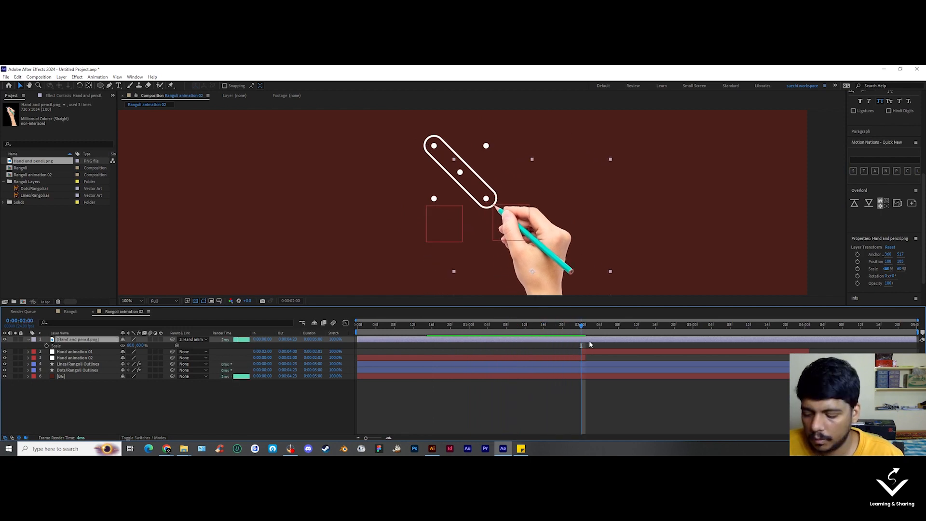
{"action": "key", "text": "ctrl+shift+d"}
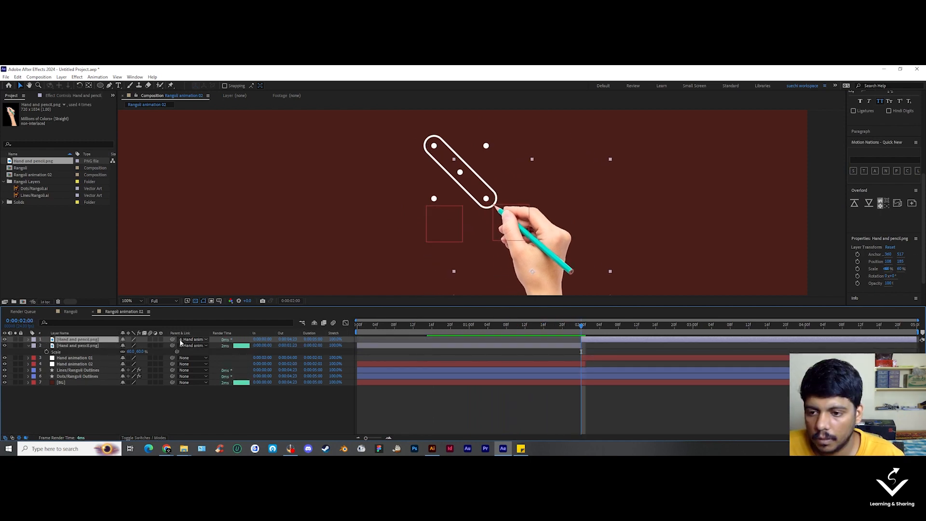
{"action": "left_click_drag", "start_coordinate": [172, 339], "coordinate": [104, 359]}
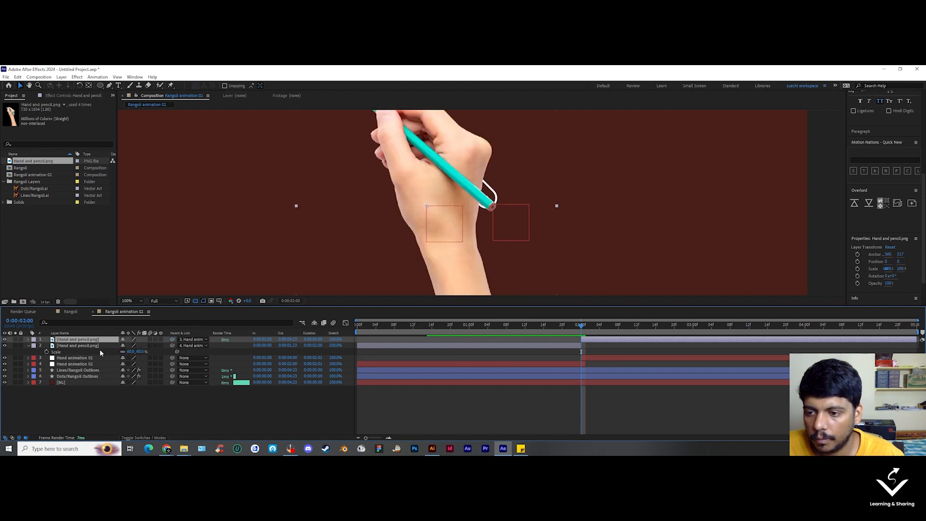
{"action": "key", "text": "s"}
{"action": "left_click", "coordinate": [130, 346]}
{"action": "type", "text": "60"}
{"action": "key", "text": "Return"}
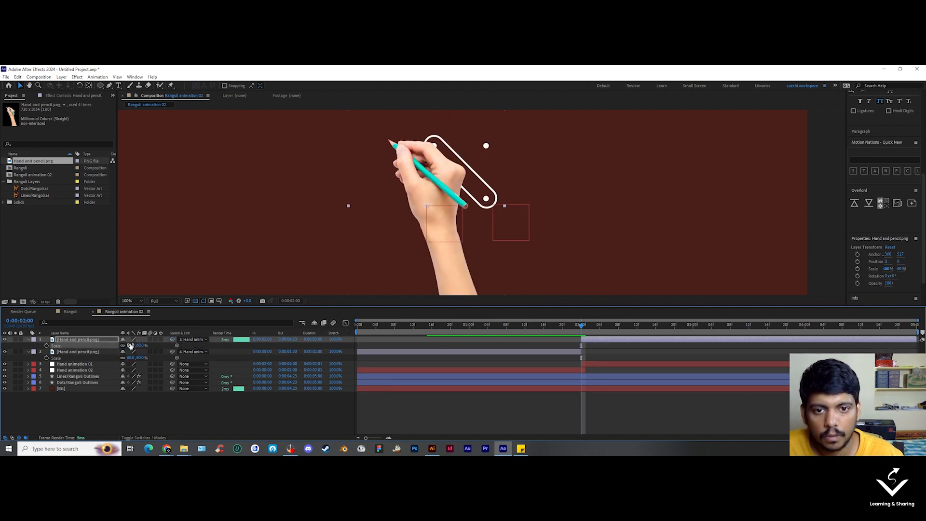
Step: Align the second hand layer's pencil tip with the drawn line and trim the layer's end to 0:00:04:00
{"action": "left_click_drag", "start_coordinate": [582, 325], "coordinate": [633, 341]}
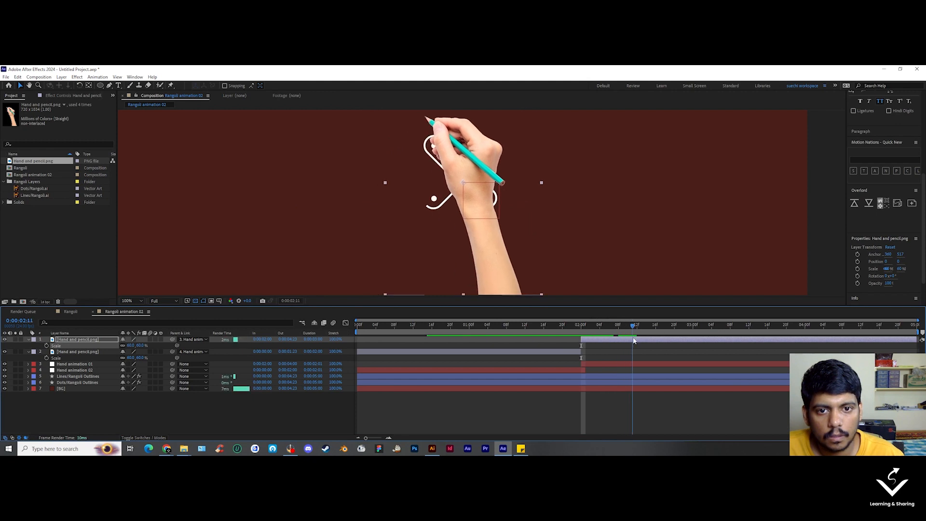
{"action": "left_click_drag", "start_coordinate": [451, 275], "coordinate": [490, 229]}
{"action": "mouse_move", "coordinate": [632, 327]}
{"action": "left_mouse_down"}
{"action": "mouse_move", "coordinate": [401, 338]}
{"action": "mouse_move", "coordinate": [806, 353]}
{"action": "mouse_move", "coordinate": [812, 338]}
{"action": "left_mouse_up"}
{"action": "key", "text": "alt+]"}
{"action": "left_click", "coordinate": [744, 420]}
Step: Play the animation from the start and scrub through it in the full frame to check the hand against the lines
{"action": "left_click_drag", "start_coordinate": [385, 325], "coordinate": [302, 331]}
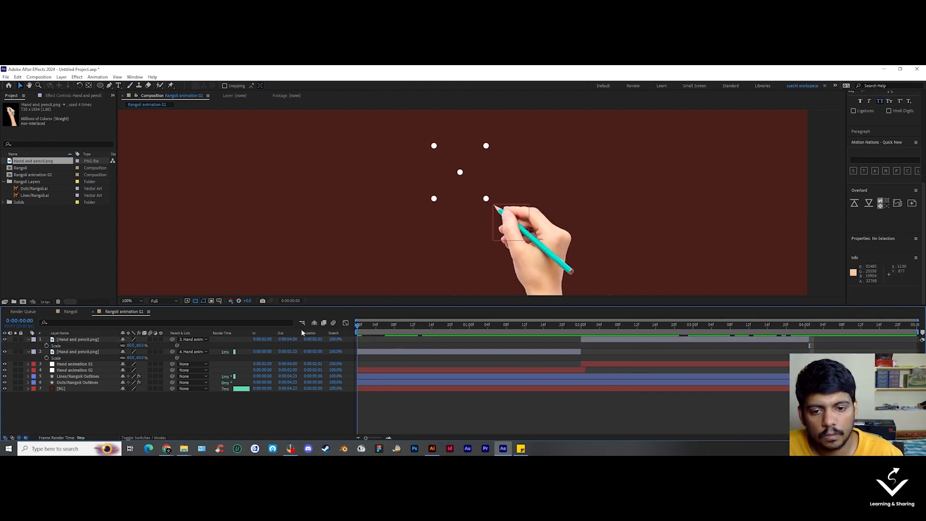
{"action": "key", "text": "space"}
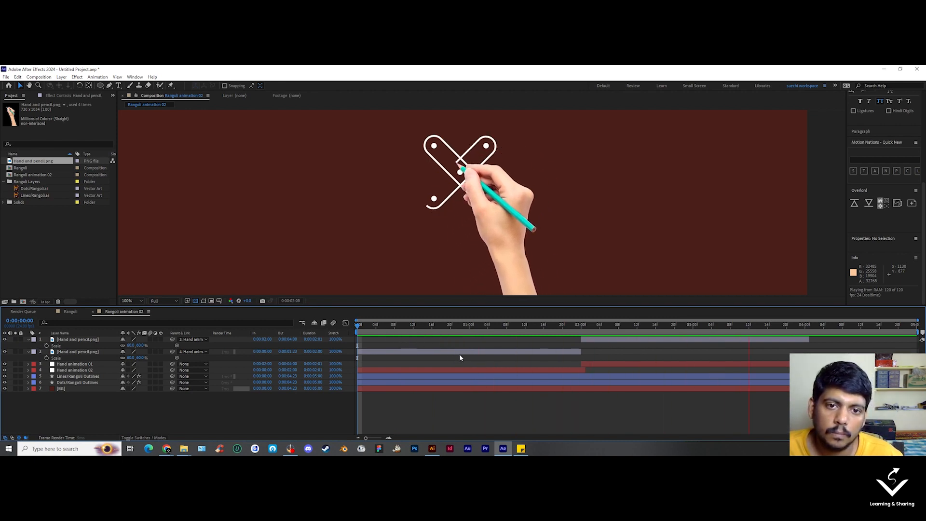
{"action": "key", "text": "space"}
{"action": "key", "text": "shift+/"}
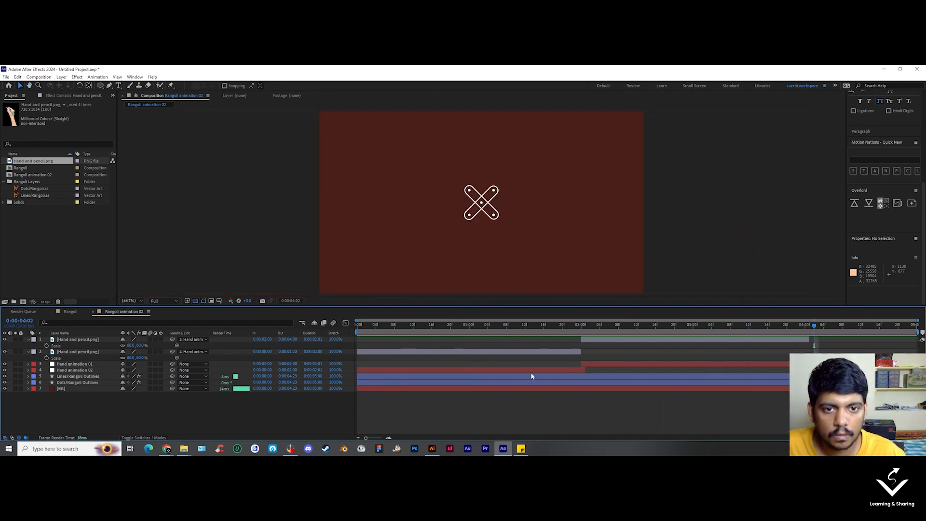
{"action": "mouse_move", "coordinate": [456, 326]}
{"action": "left_mouse_down"}
{"action": "mouse_move", "coordinate": [436, 339]}
{"action": "mouse_move", "coordinate": [813, 349]}
{"action": "mouse_move", "coordinate": [440, 357]}
{"action": "mouse_move", "coordinate": [665, 376]}
{"action": "mouse_move", "coordinate": [521, 375]}
{"action": "left_mouse_up"}
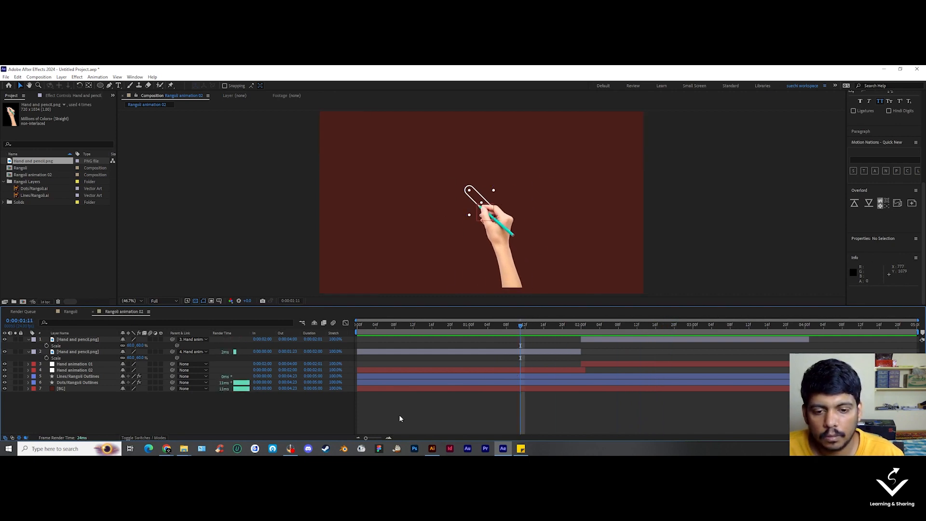
Step: Create a 1920x1080, 24 fps, five-second composition named Youtube and place Rangoli animation 02 in it
{"action": "left_click", "coordinate": [61, 260]}
{"action": "left_click", "coordinate": [23, 301]}
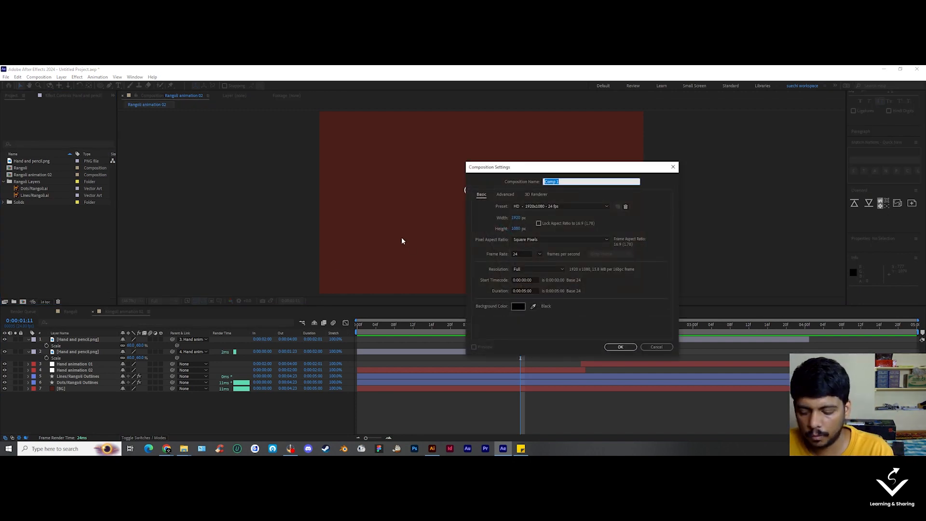
{"action": "type", "text": "Routube"}
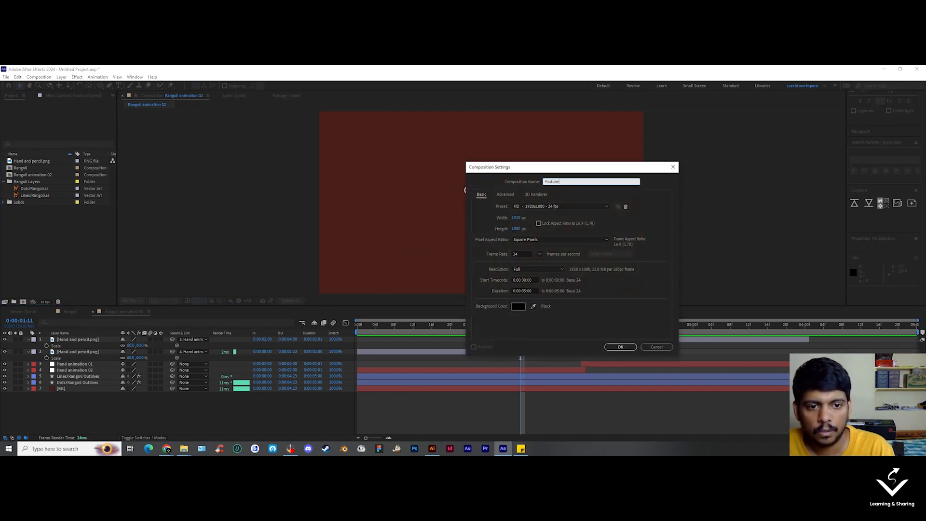
{"action": "left_click", "coordinate": [620, 347]}
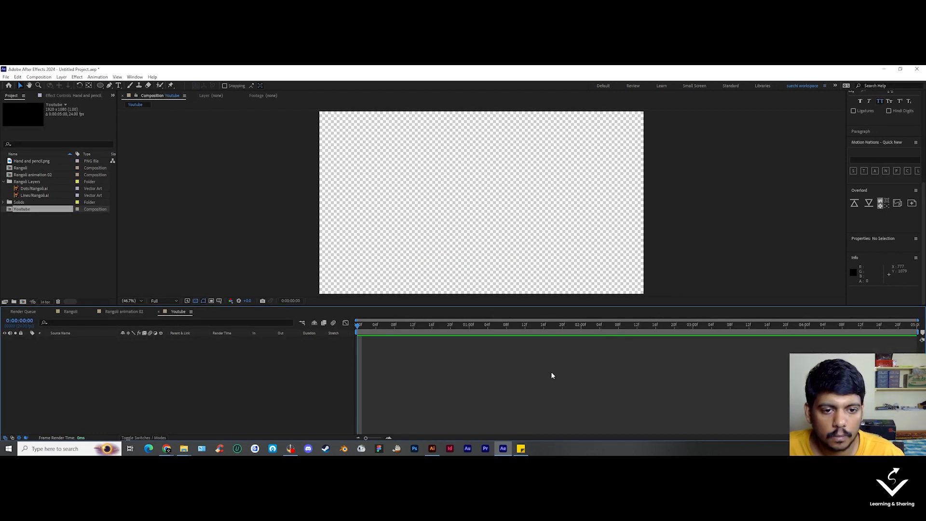
{"action": "left_click", "coordinate": [41, 175]}
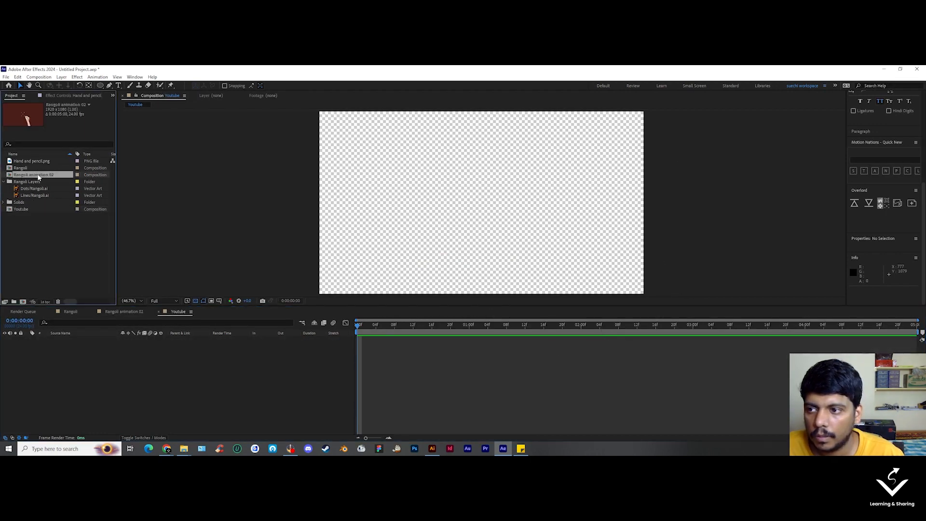
{"action": "left_click_drag", "start_coordinate": [39, 177], "coordinate": [73, 355]}
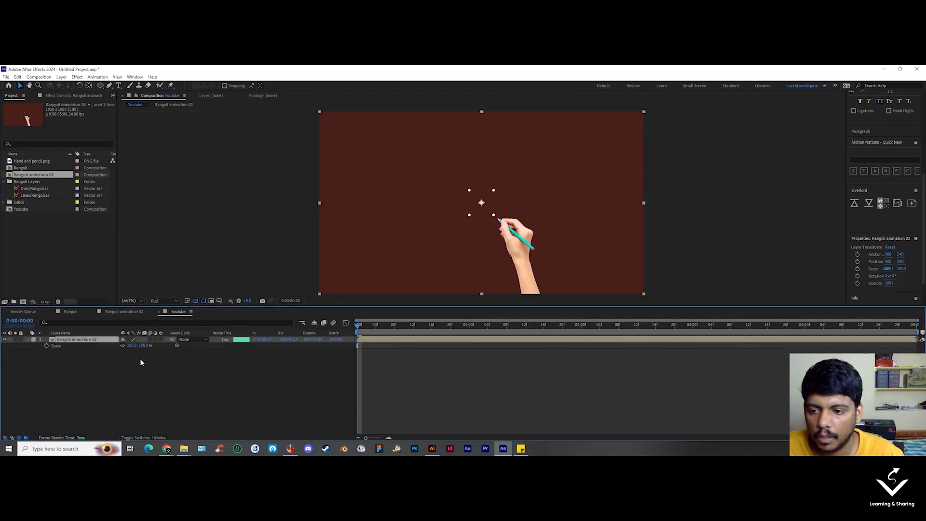
Step: Scale the Rangoli animation 02 layer to 254% and preview the enlarged drawing
{"action": "left_click_drag", "start_coordinate": [143, 348], "coordinate": [208, 355]}
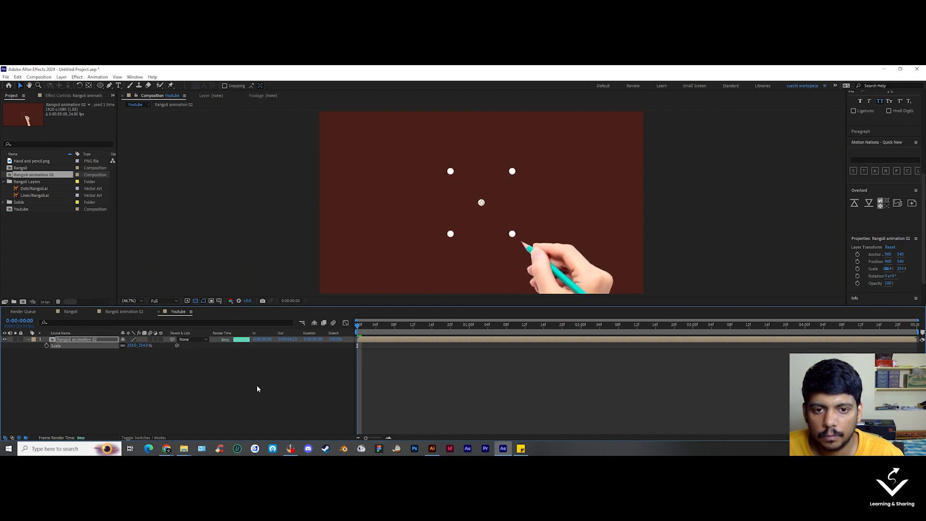
{"action": "left_click", "coordinate": [431, 388]}
{"action": "key", "text": "space"}
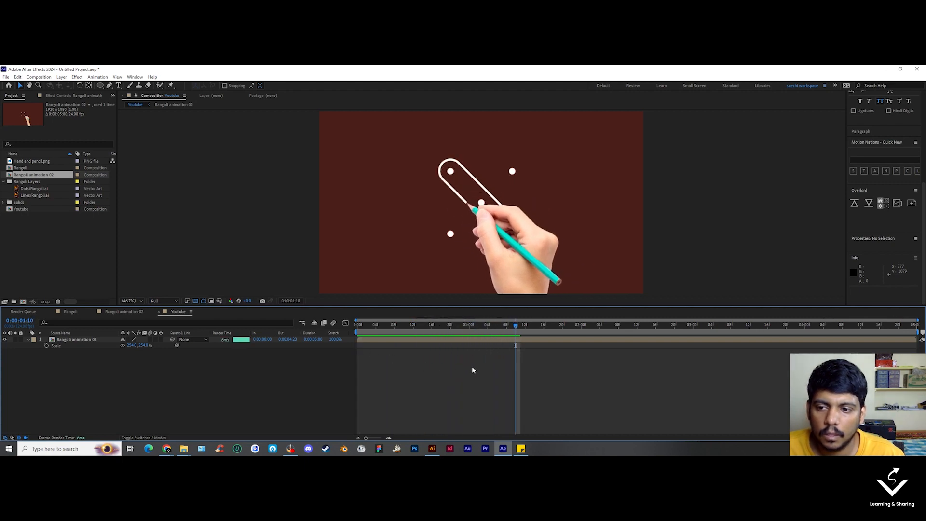
{"action": "left_click_drag", "start_coordinate": [505, 328], "coordinate": [474, 329]}
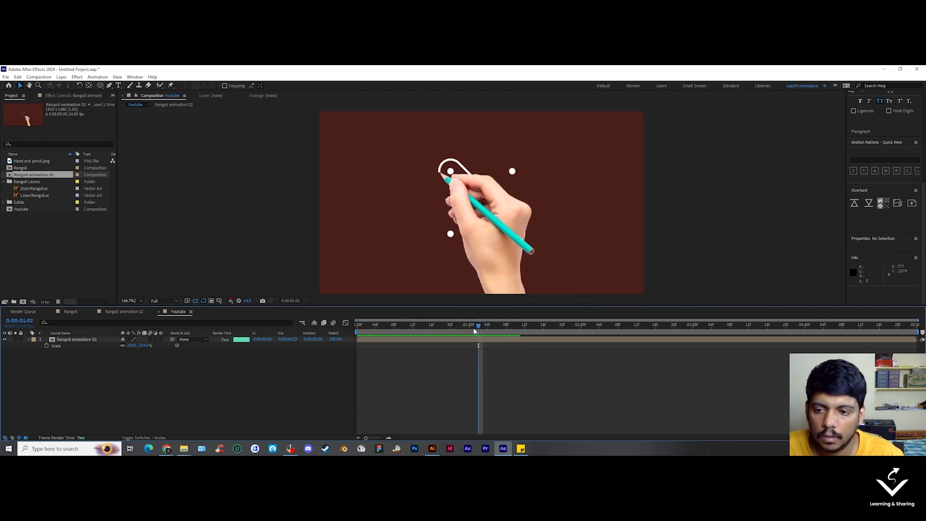
Step: Enable Collapse Transformations on the Rangoli animation 02 layer, set its scale to 200% and scrub through to check it
{"action": "left_click", "coordinate": [128, 339]}
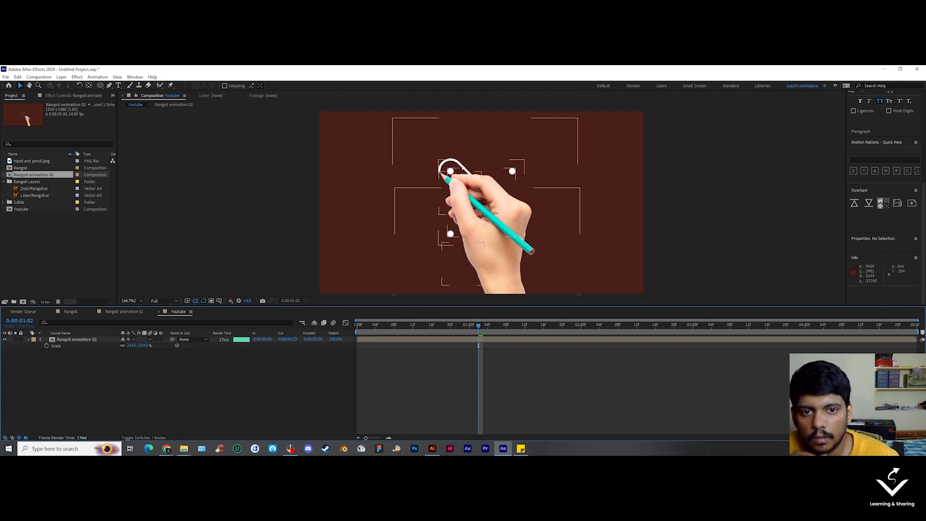
{"action": "mouse_move", "coordinate": [473, 326]}
{"action": "left_mouse_down"}
{"action": "mouse_move", "coordinate": [418, 338]}
{"action": "mouse_move", "coordinate": [577, 362]}
{"action": "mouse_move", "coordinate": [646, 358]}
{"action": "mouse_move", "coordinate": [722, 334]}
{"action": "mouse_move", "coordinate": [795, 341]}
{"action": "left_mouse_up"}
{"action": "left_click", "coordinate": [145, 345]}
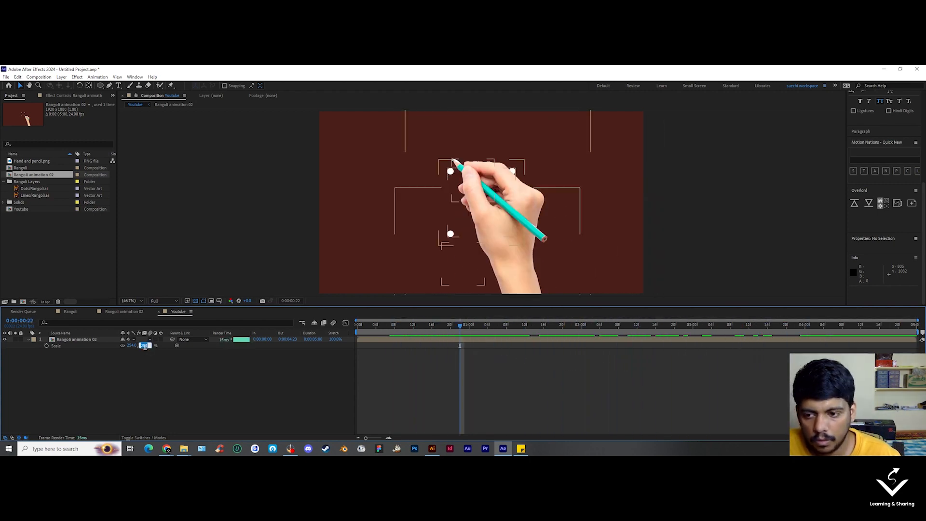
{"action": "type", "text": "200"}
{"action": "key", "text": "Return"}
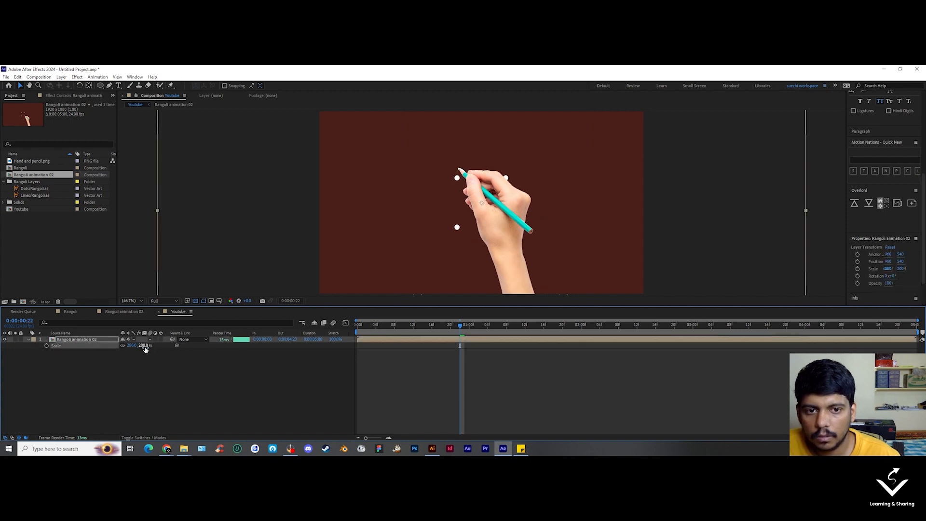
{"action": "mouse_move", "coordinate": [448, 327]}
{"action": "left_mouse_down"}
{"action": "mouse_move", "coordinate": [366, 331]}
{"action": "mouse_move", "coordinate": [572, 355]}
{"action": "left_mouse_up"}
{"action": "left_click", "coordinate": [453, 158]}
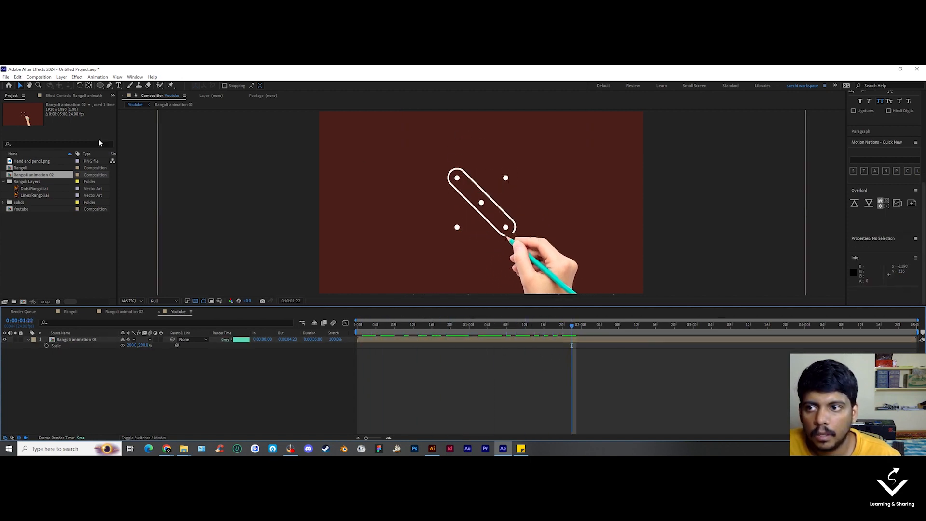
{"action": "left_click", "coordinate": [119, 86]}
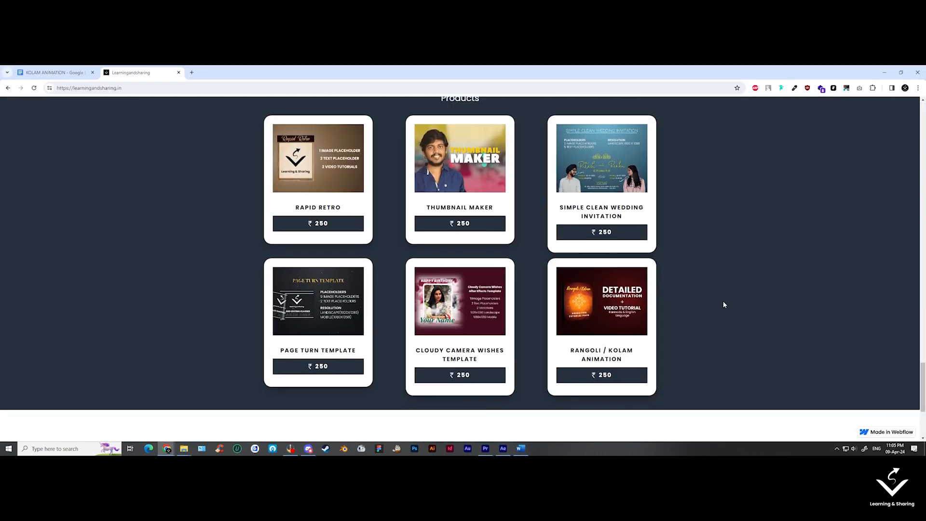
Step: Switch to the browser, view the Rangoli / Kolam Animation product and skim the KOLAM ANIMATION document through its background section
{"action": "scroll", "coordinate": [723, 305], "scroll_direction": "down", "scroll_amount": 1}
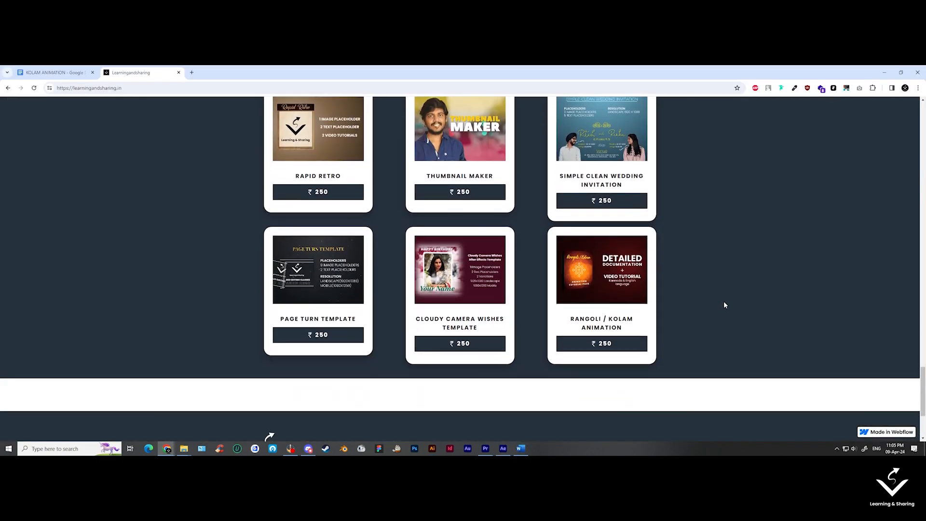
{"action": "left_click", "coordinate": [621, 297]}
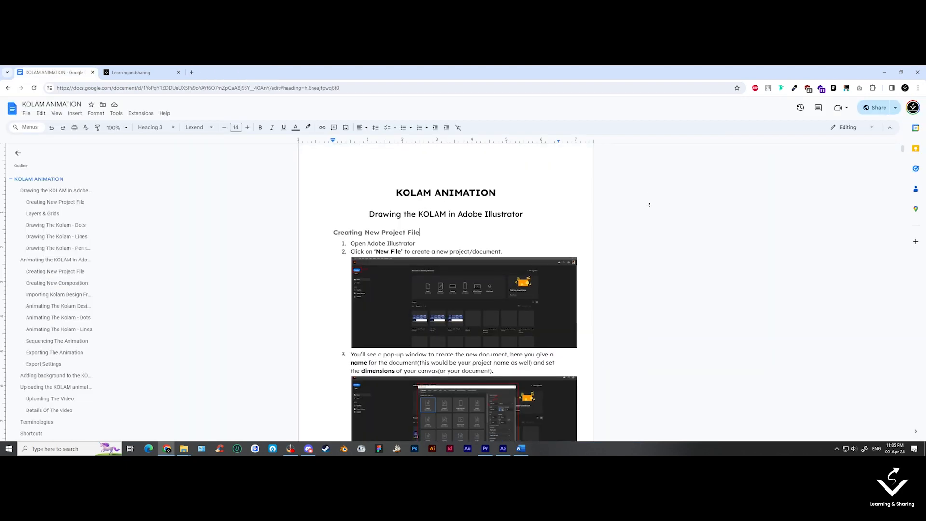
{"action": "scroll", "coordinate": [654, 244], "scroll_direction": "down", "scroll_amount": 15}
{"action": "scroll", "coordinate": [656, 251], "scroll_direction": "down", "scroll_amount": 20}
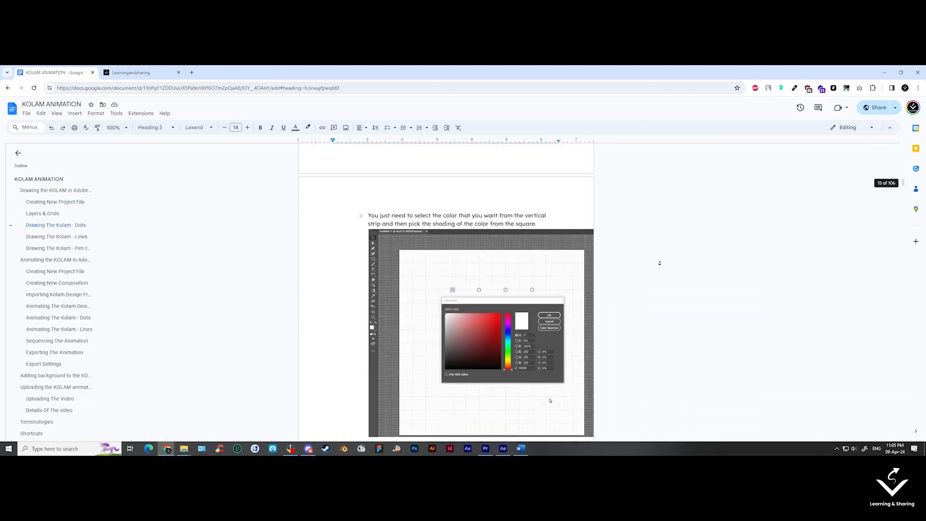
{"action": "scroll", "coordinate": [670, 257], "scroll_direction": "down", "scroll_amount": 20}
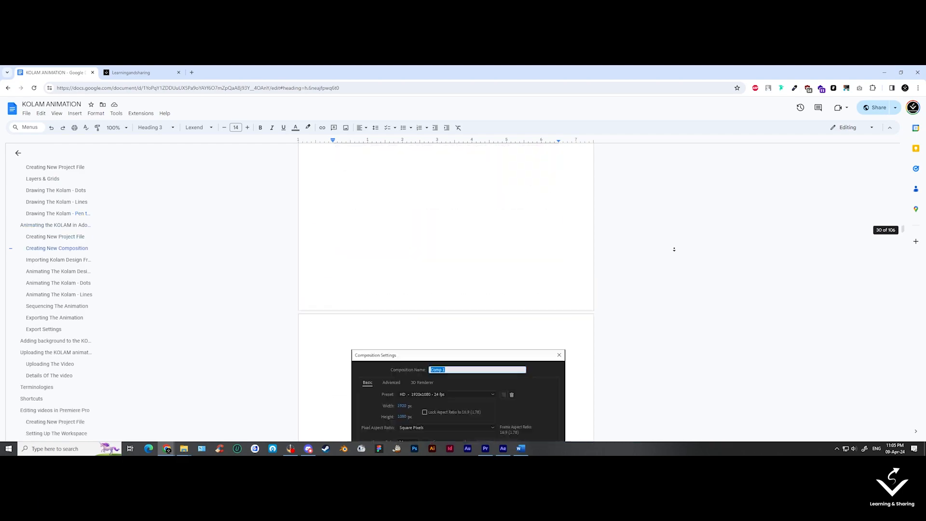
{"action": "scroll", "coordinate": [675, 246], "scroll_direction": "down", "scroll_amount": 20}
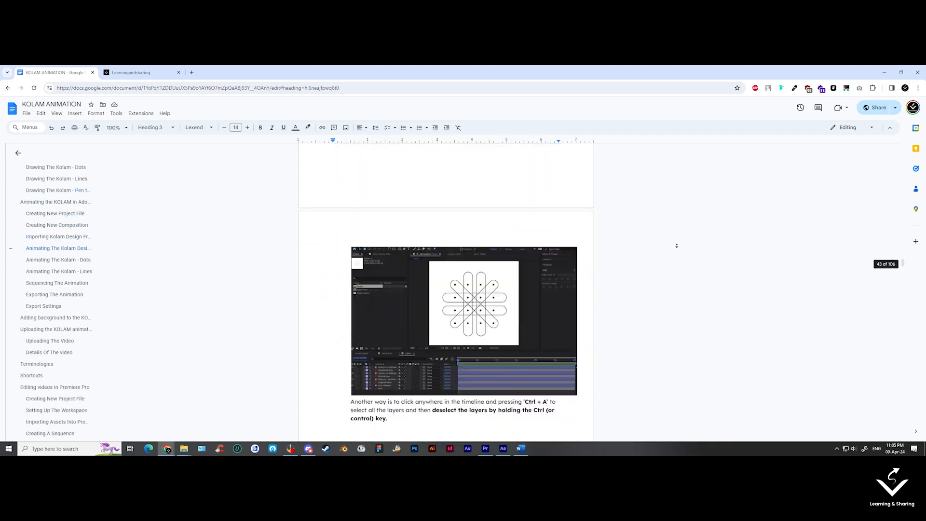
{"action": "scroll", "coordinate": [677, 250], "scroll_direction": "down", "scroll_amount": 20}
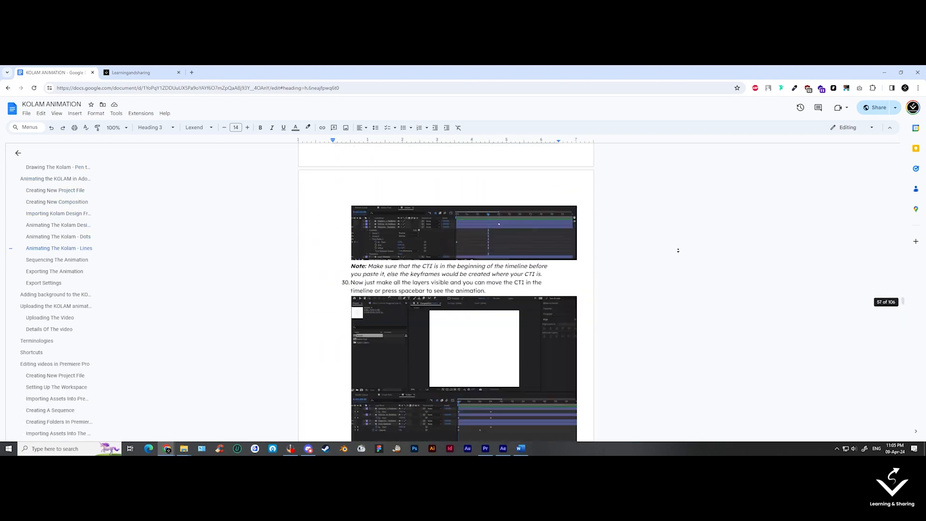
{"action": "scroll", "coordinate": [677, 244], "scroll_direction": "down", "scroll_amount": 20}
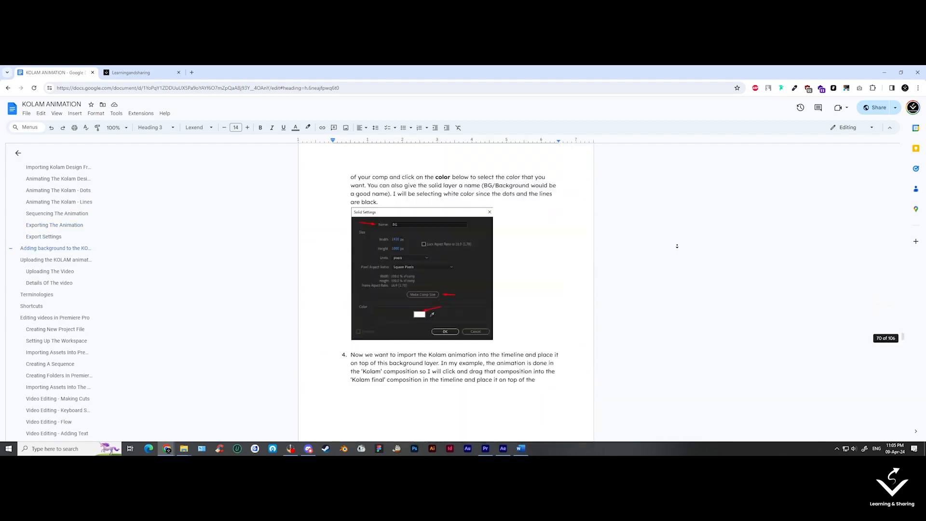
Step: Skim the rest of the KOLAM ANIMATION document, from the background layer instructions through the Premiere Pro editing sections
{"action": "scroll", "coordinate": [678, 240], "scroll_direction": "down", "scroll_amount": 20}
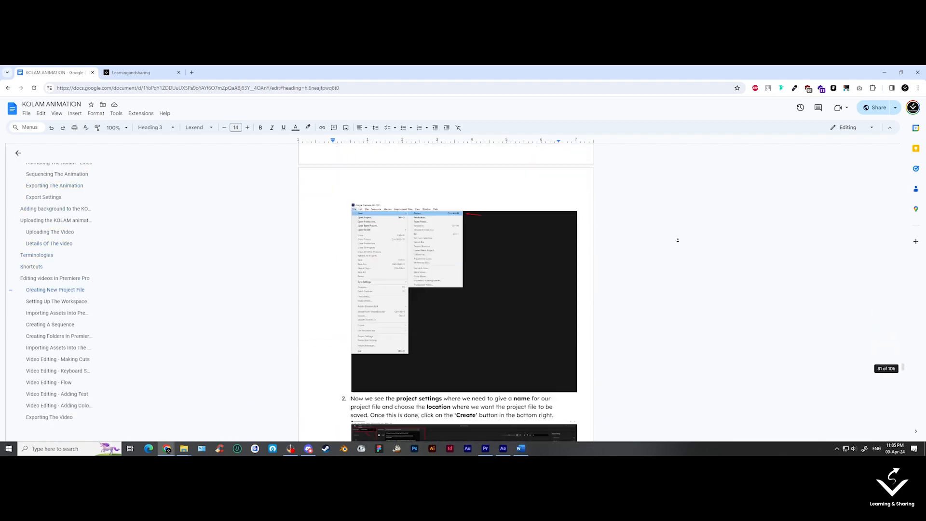
{"action": "scroll", "coordinate": [678, 240], "scroll_direction": "down", "scroll_amount": 20}
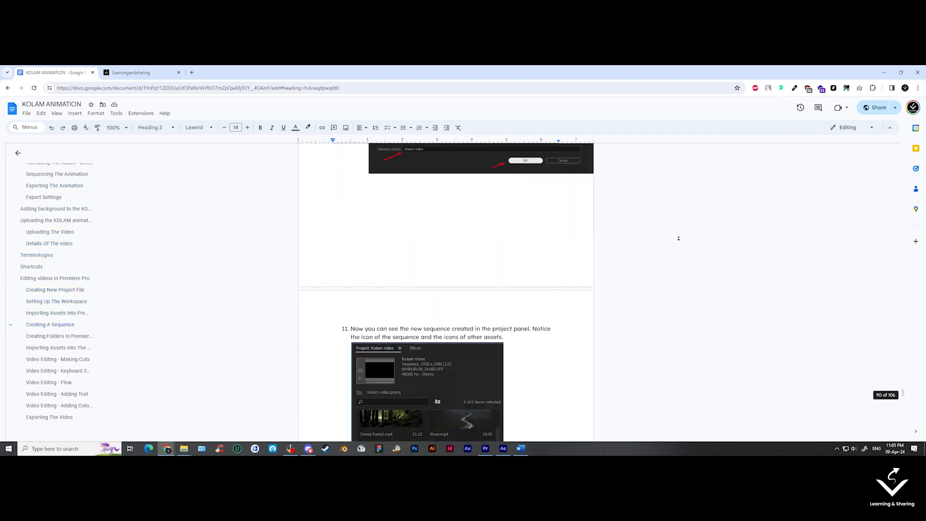
{"action": "scroll", "coordinate": [678, 238], "scroll_direction": "down", "scroll_amount": 20}
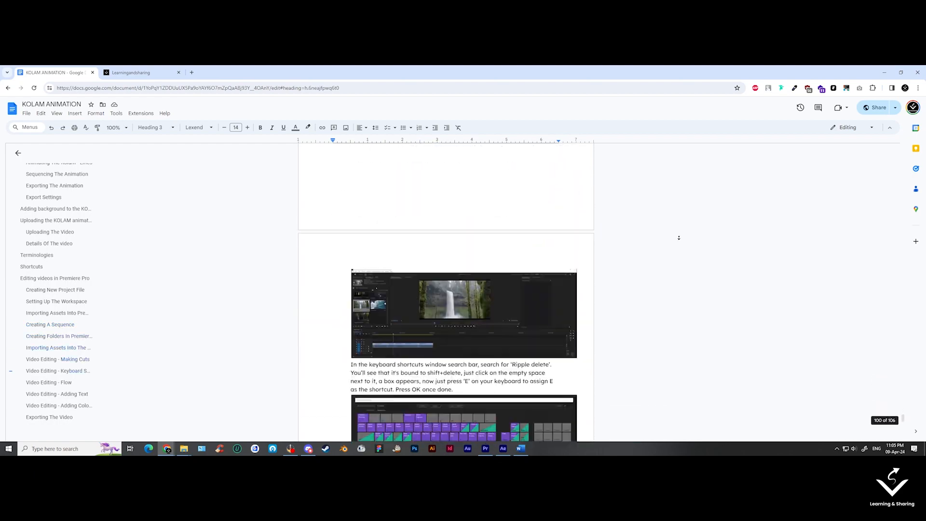
{"action": "scroll", "coordinate": [678, 220], "scroll_direction": "down", "scroll_amount": 1}
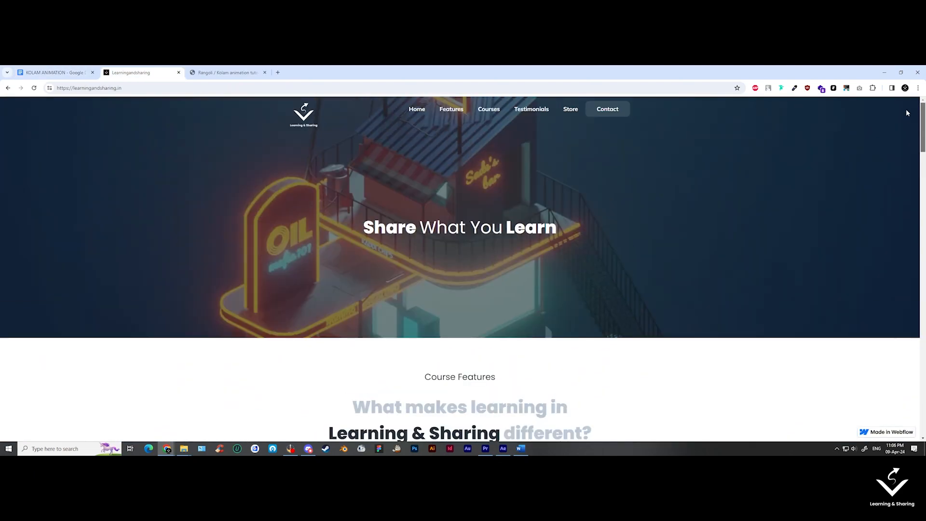
Step: Open the store from the Learning & Sharing website and look over the templates and tutorials on offer
{"action": "left_click", "coordinate": [570, 109]}
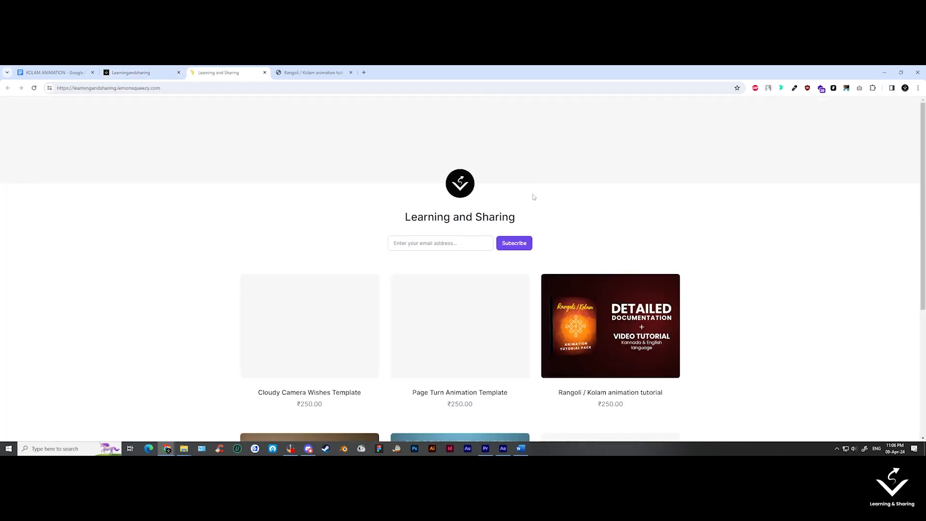
{"action": "scroll", "coordinate": [703, 236], "scroll_direction": "down", "scroll_amount": 2}
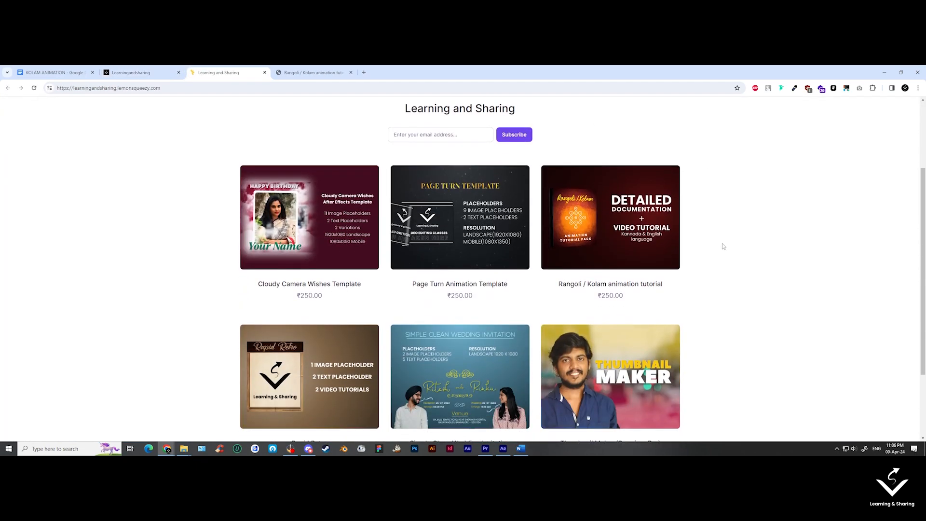